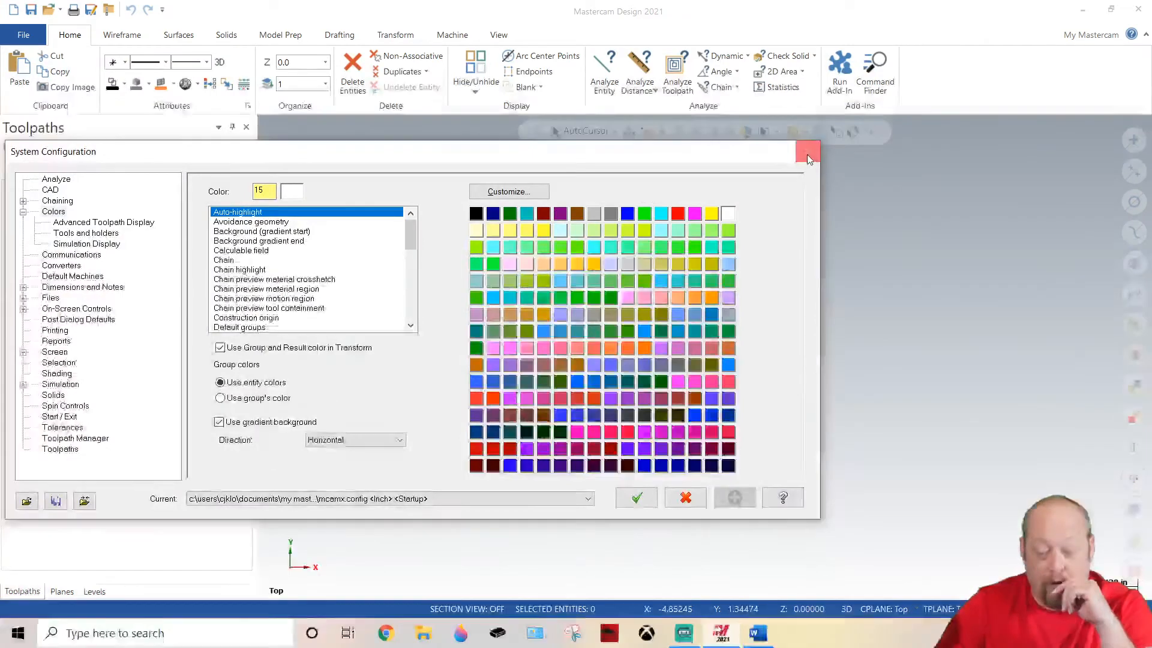
# Reopen the system configuration and review the CAD, Chaining and Colors settings.
pyautogui.click(807, 154)
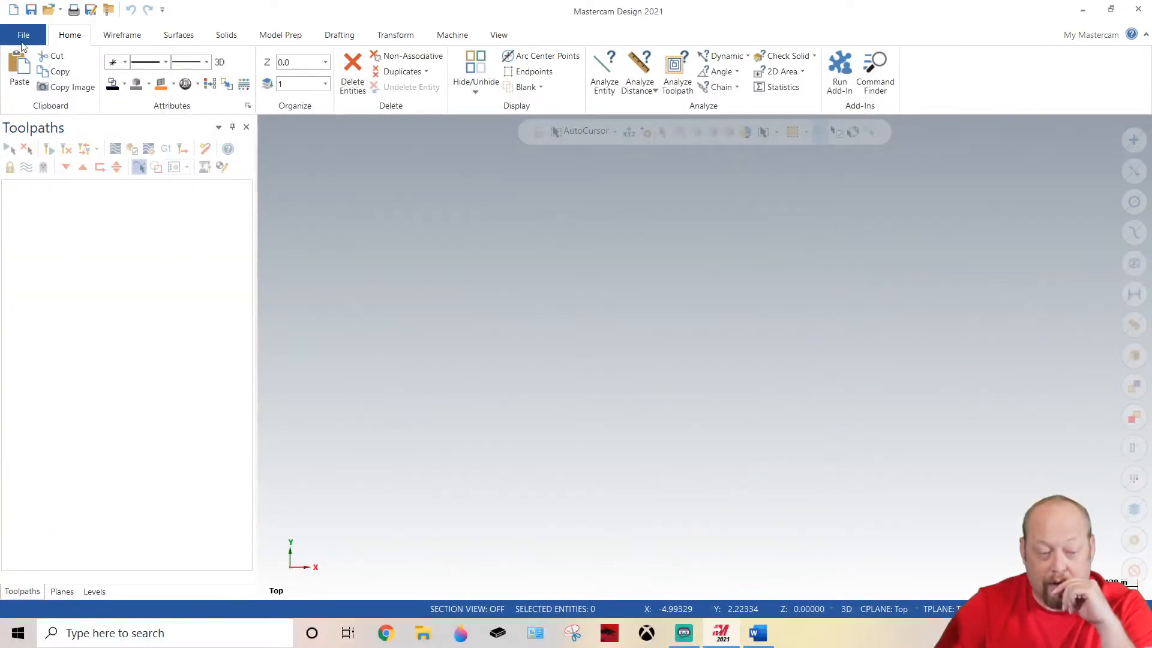
pyautogui.click(23, 37)
pyautogui.click(38, 384)
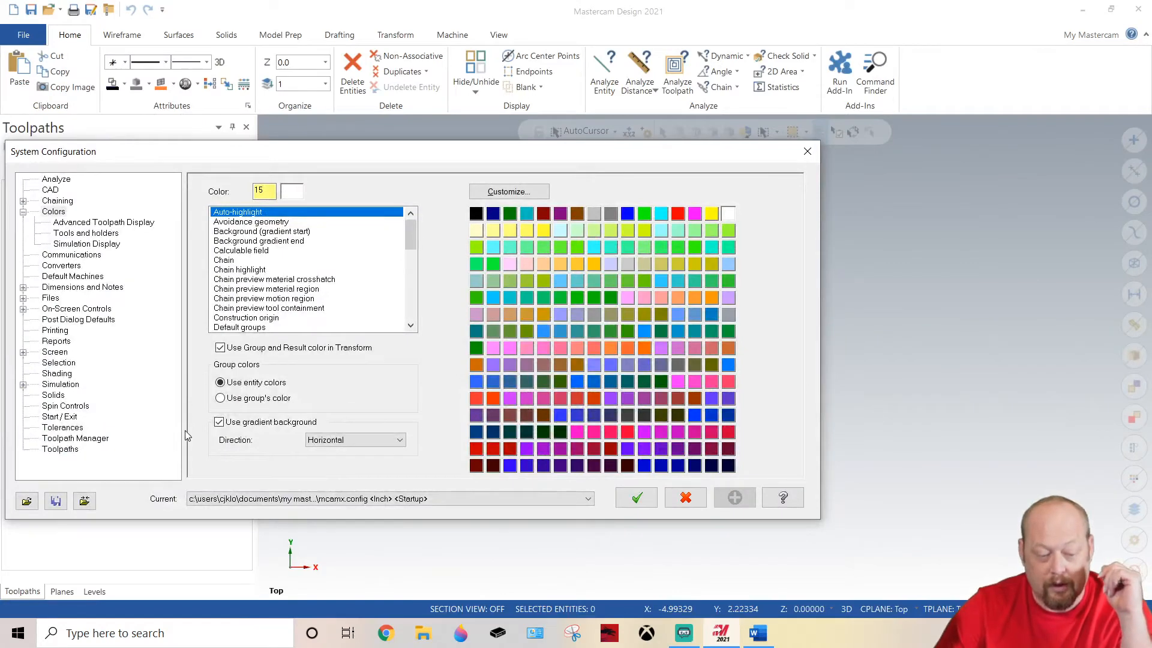
pyautogui.click(51, 190)
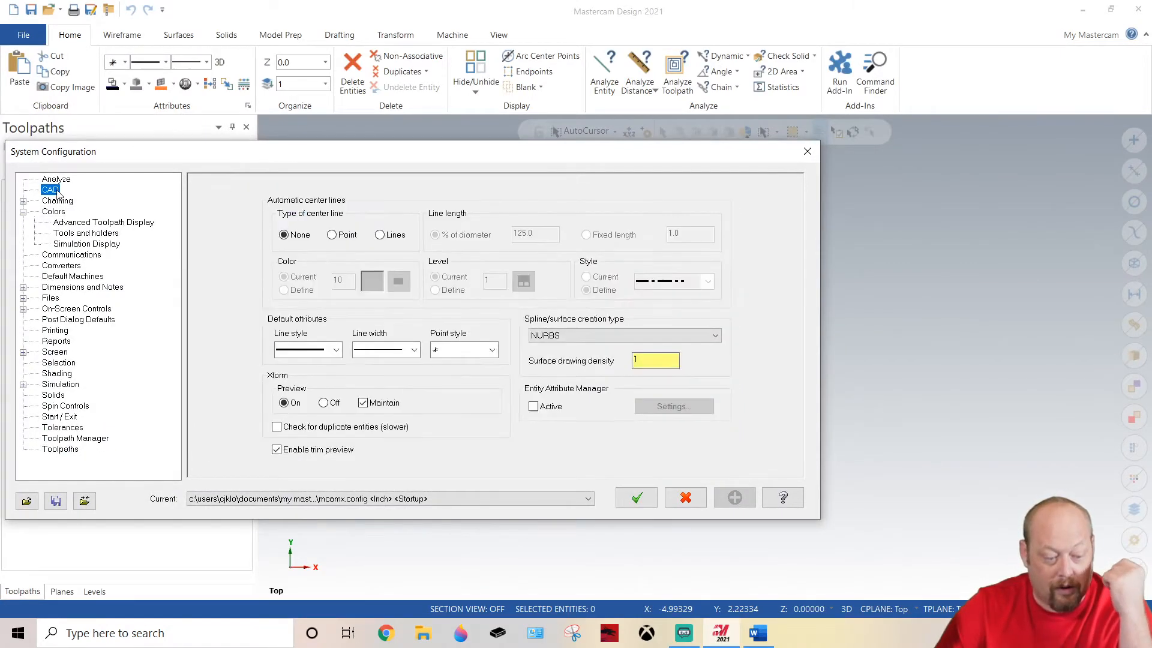
pyautogui.click(56, 202)
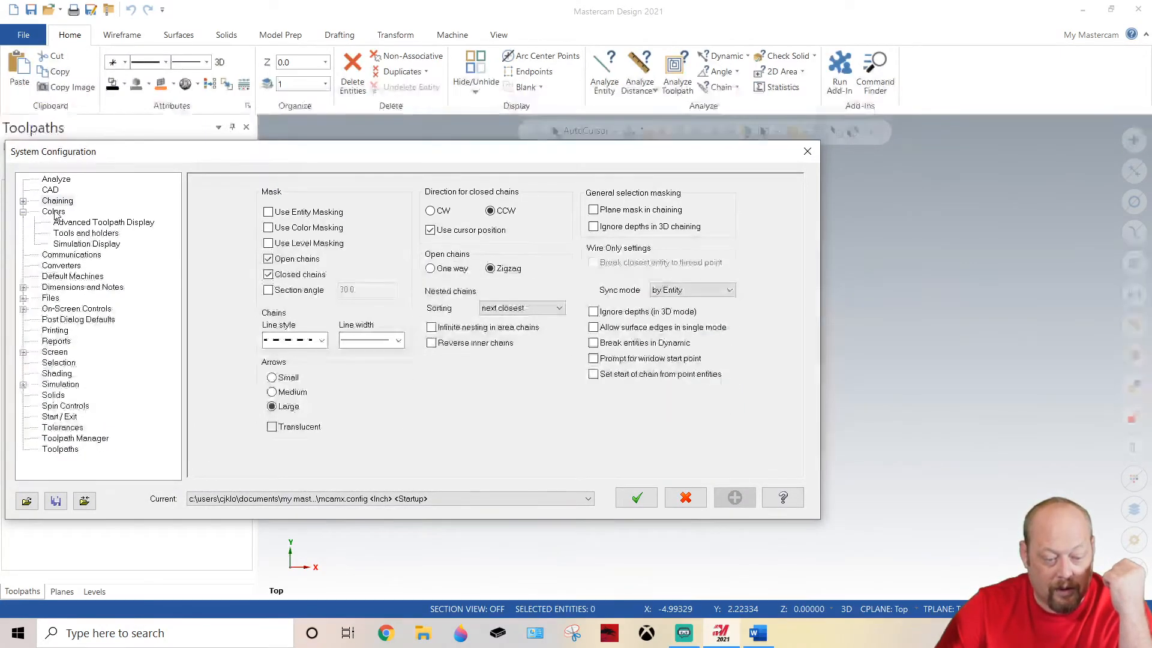
pyautogui.click(54, 211)
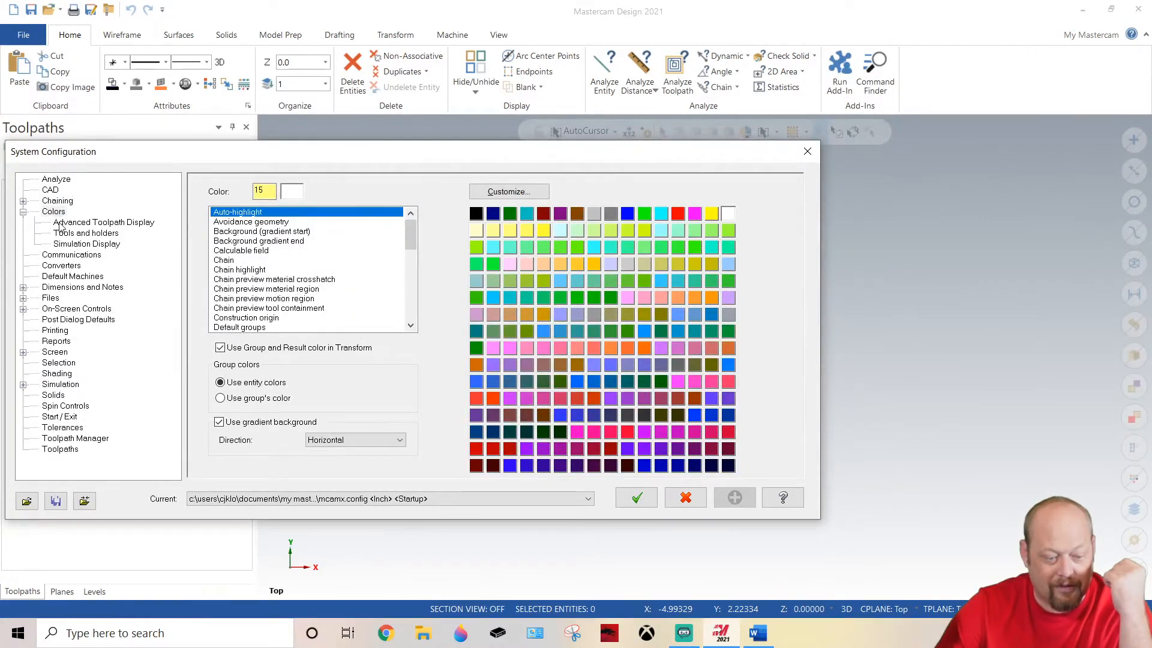
# Examine the solid import and export options in the Converters settings, then accept the configuration.
pyautogui.click(60, 223)
pyautogui.click(23, 212)
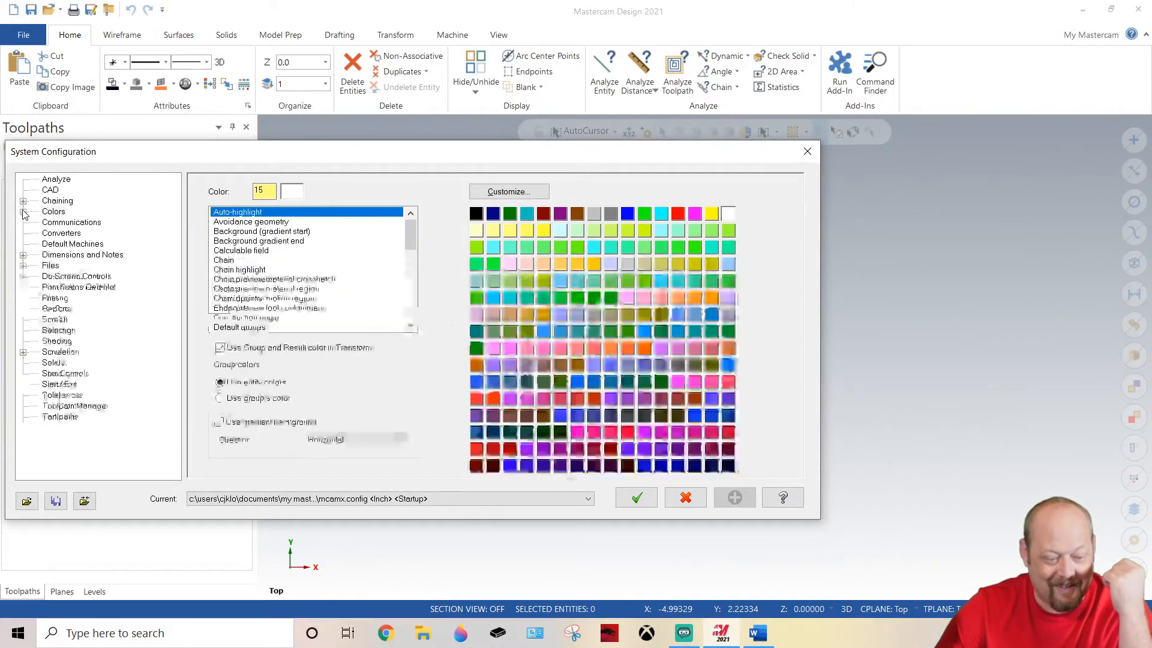
pyautogui.click(63, 224)
pyautogui.click(63, 234)
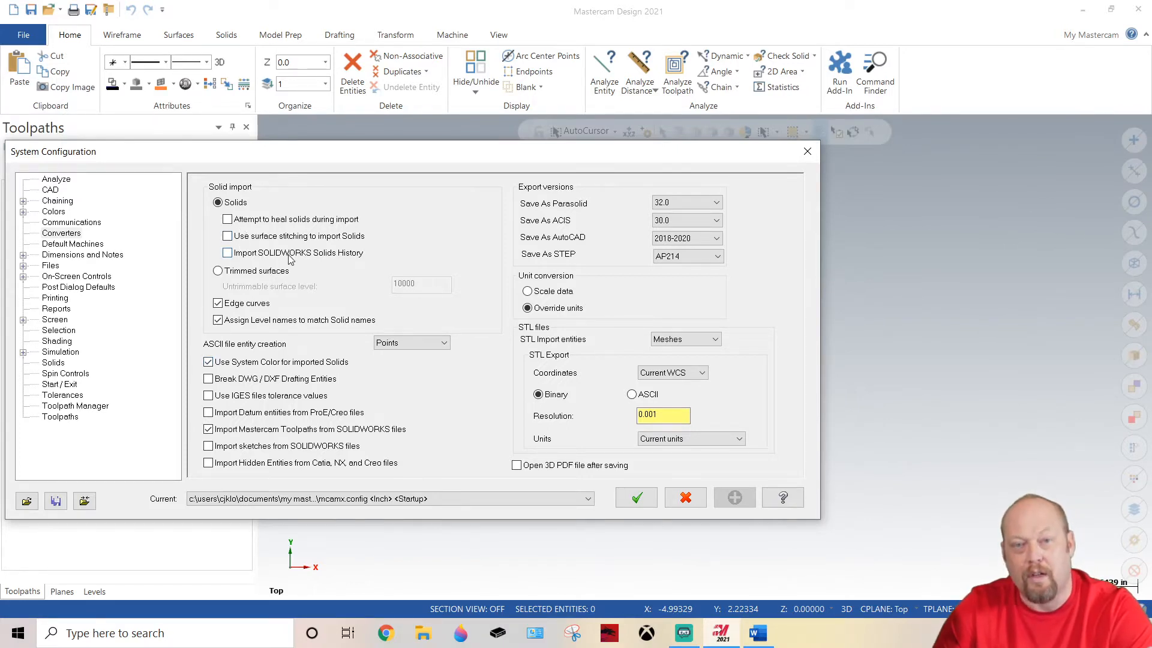
pyautogui.click(639, 501)
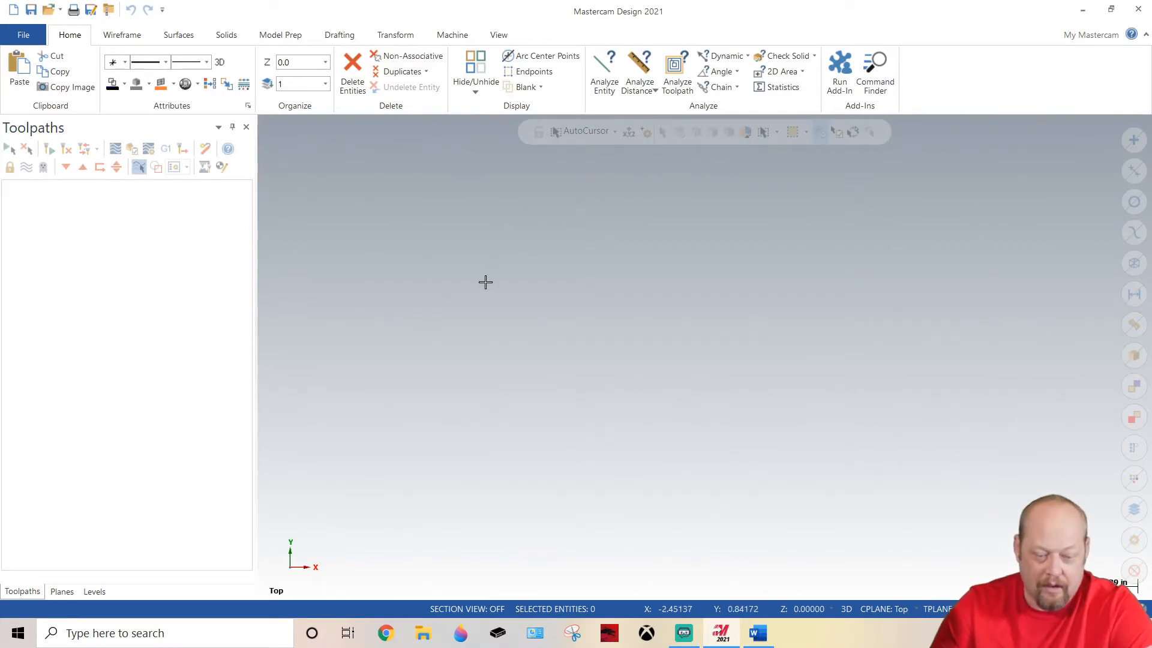
pyautogui.click(31, 35)
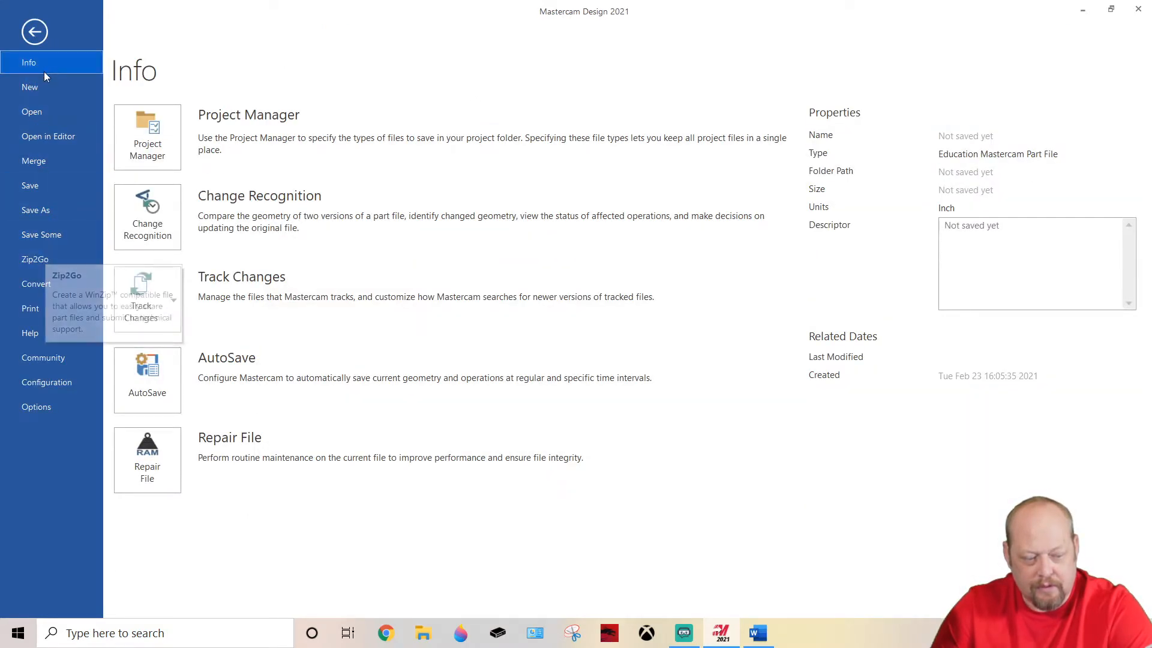
pyautogui.click(34, 114)
pyautogui.click(28, 39)
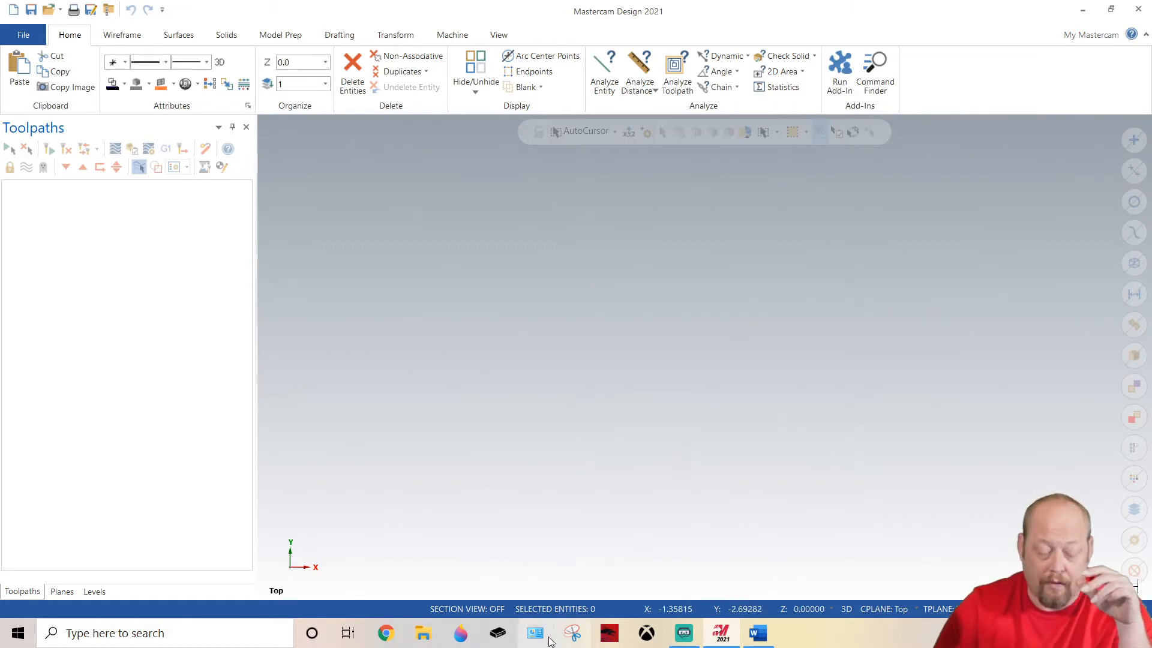
# Switch to the https.docx document in Word and open the Google Drive hyperlink listed below Part.
pyautogui.click(757, 633)
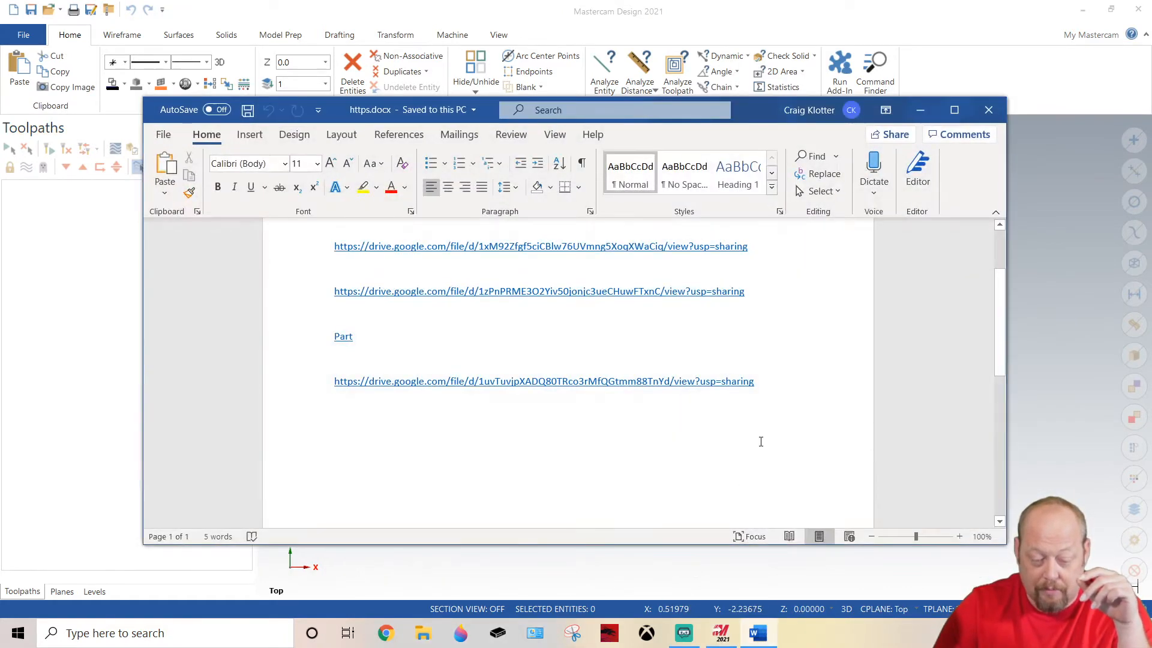
pyautogui.moveTo(769, 389); pyautogui.dragTo(321, 396)
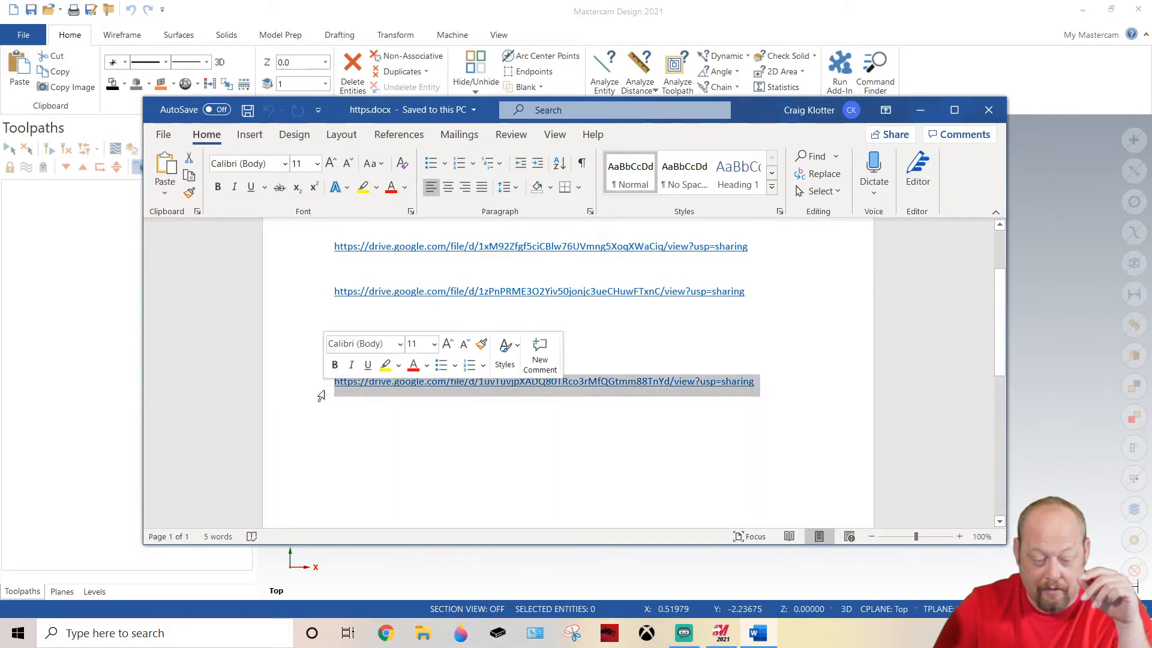
pyautogui.rightClick(610, 383)
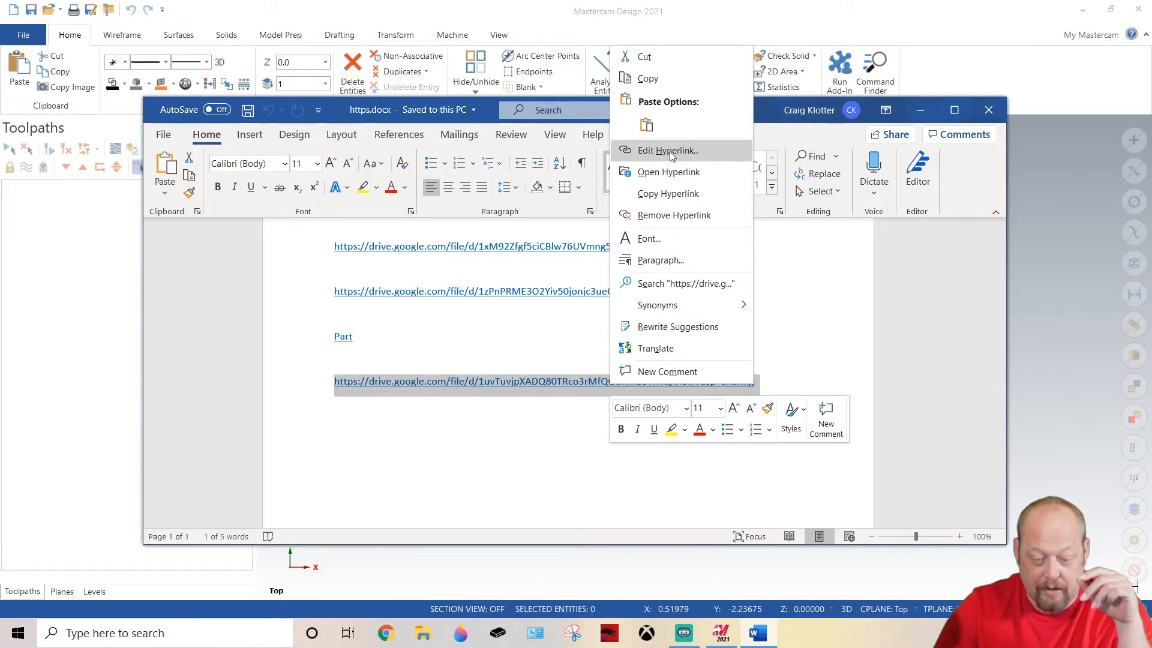
pyautogui.click(672, 173)
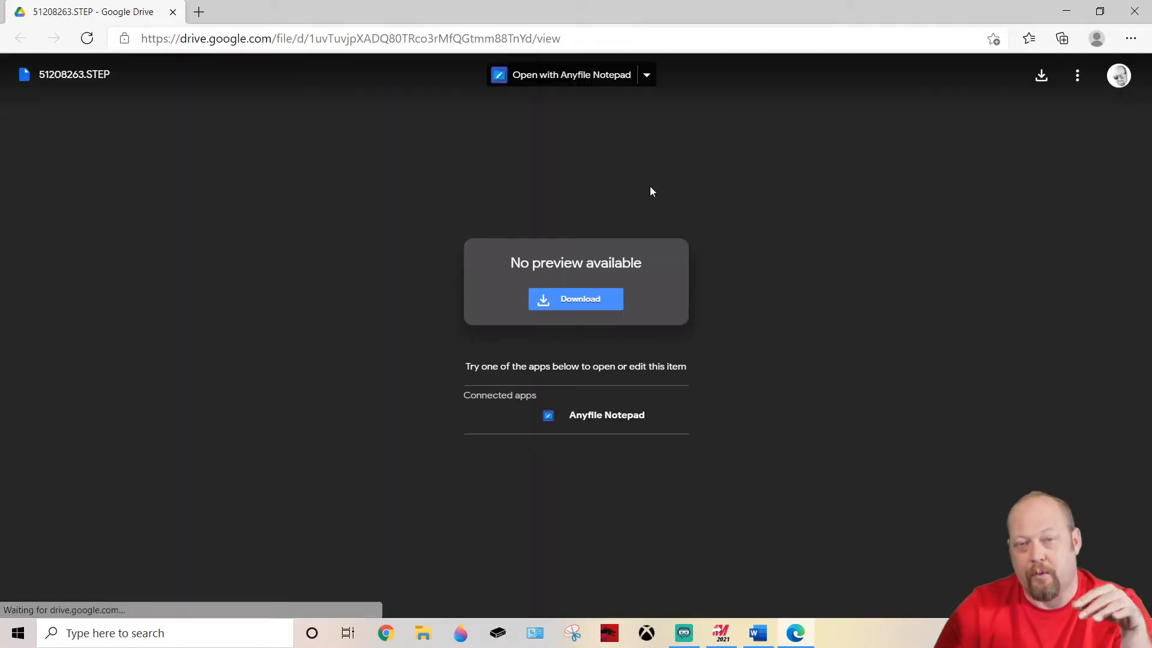
# Download 51208263.STEP from Google Drive and show the downloaded file in its folder.
pyautogui.click(507, 300)
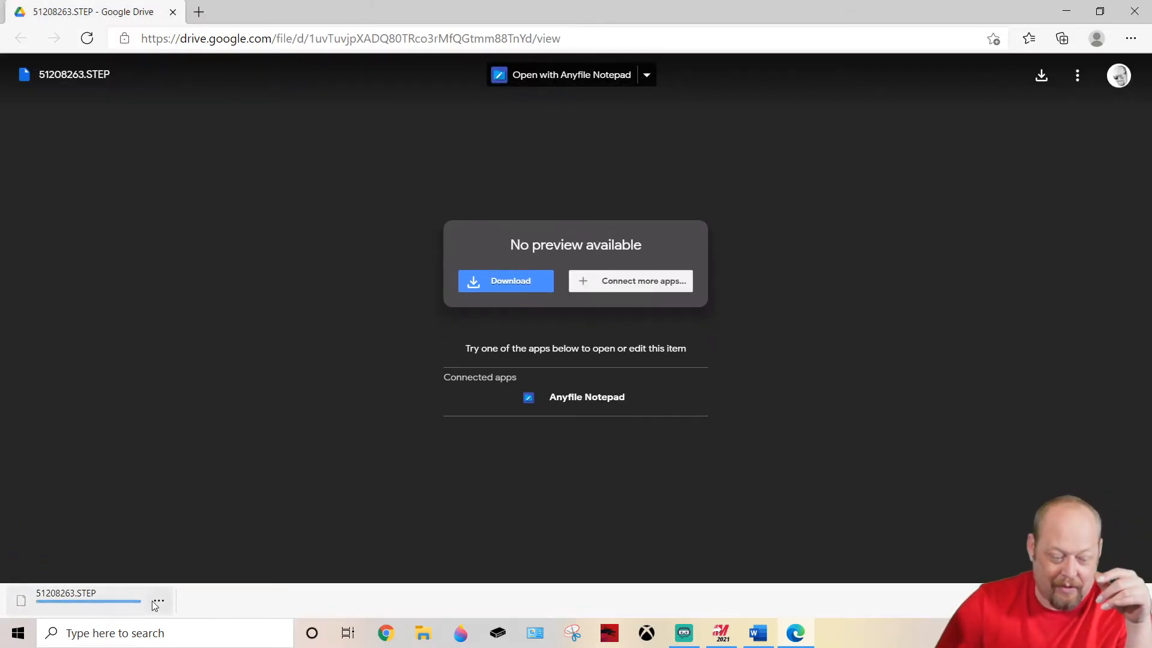
pyautogui.click(156, 603)
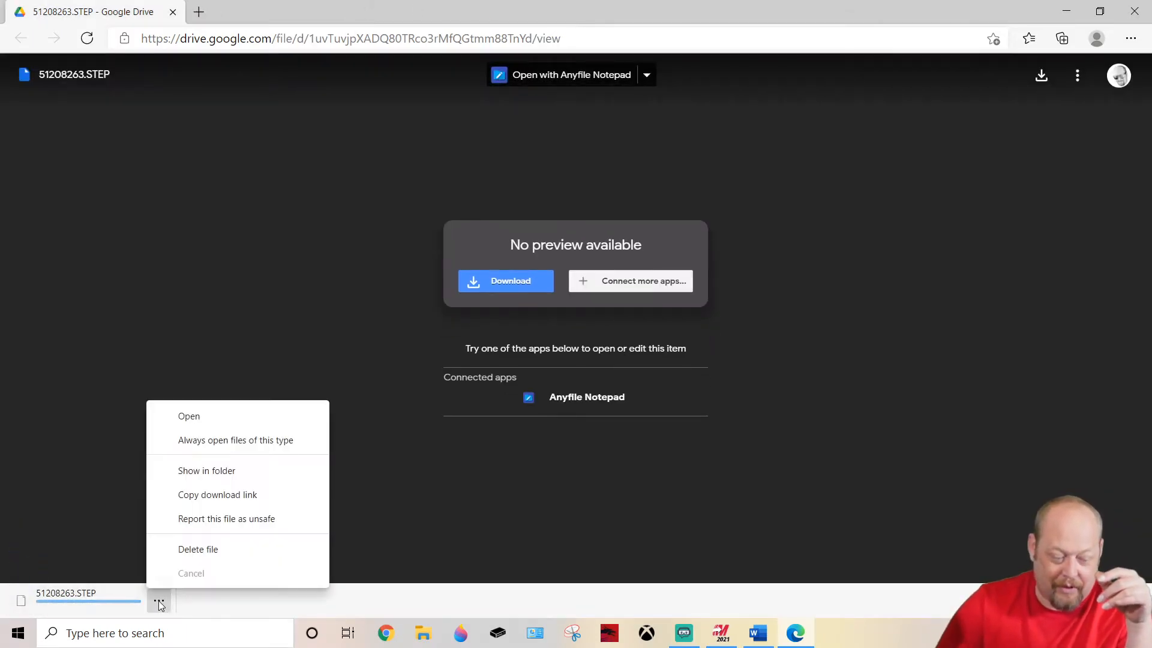
pyautogui.click(207, 473)
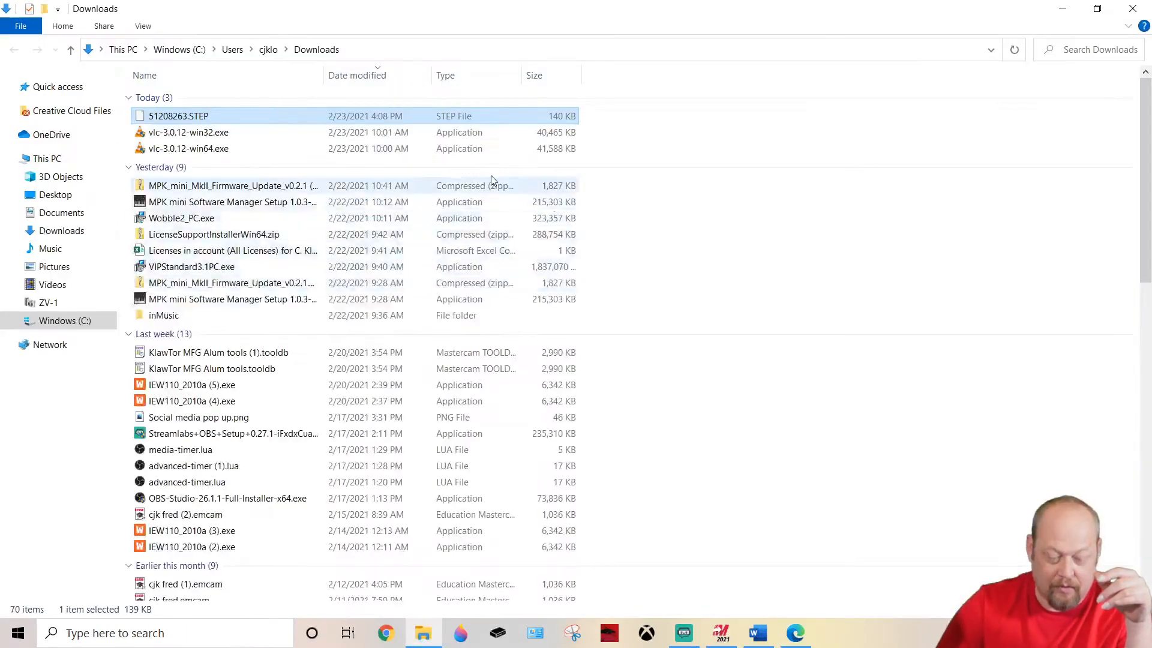
# Move 51208263.STEP from the Downloads folder to the desktop.
pyautogui.rightClick(251, 123)
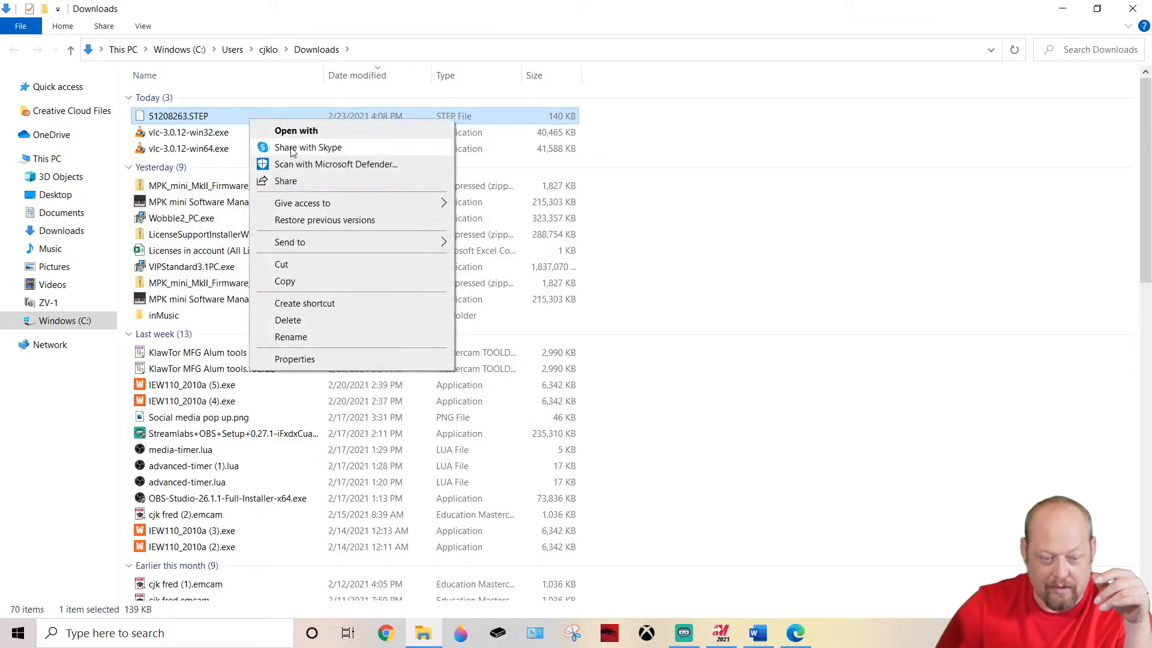
pyautogui.click(316, 263)
pyautogui.click(1063, 9)
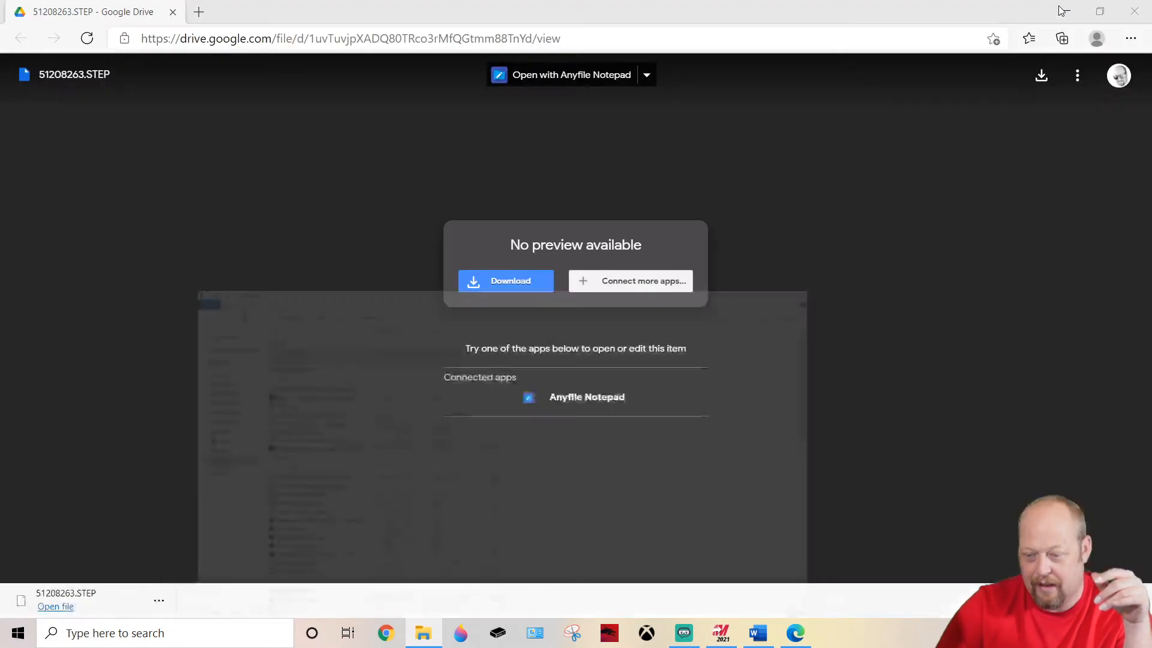
pyautogui.click(1066, 9)
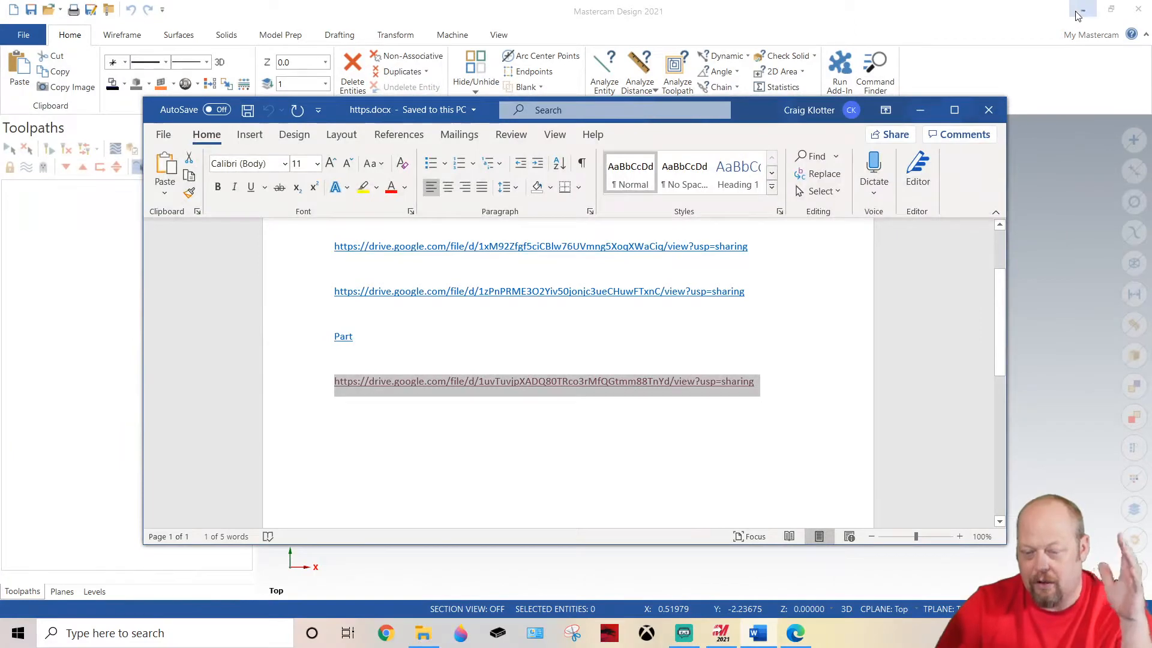
pyautogui.click(1082, 11)
pyautogui.rightClick(856, 63)
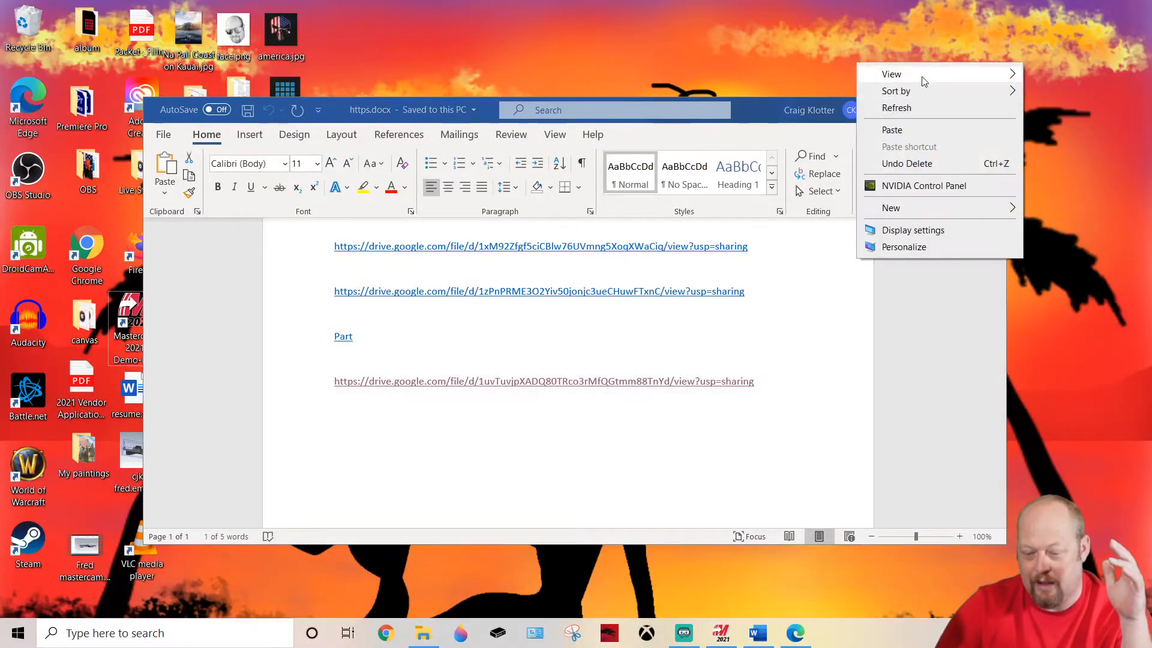
pyautogui.click(921, 108)
pyautogui.click(920, 111)
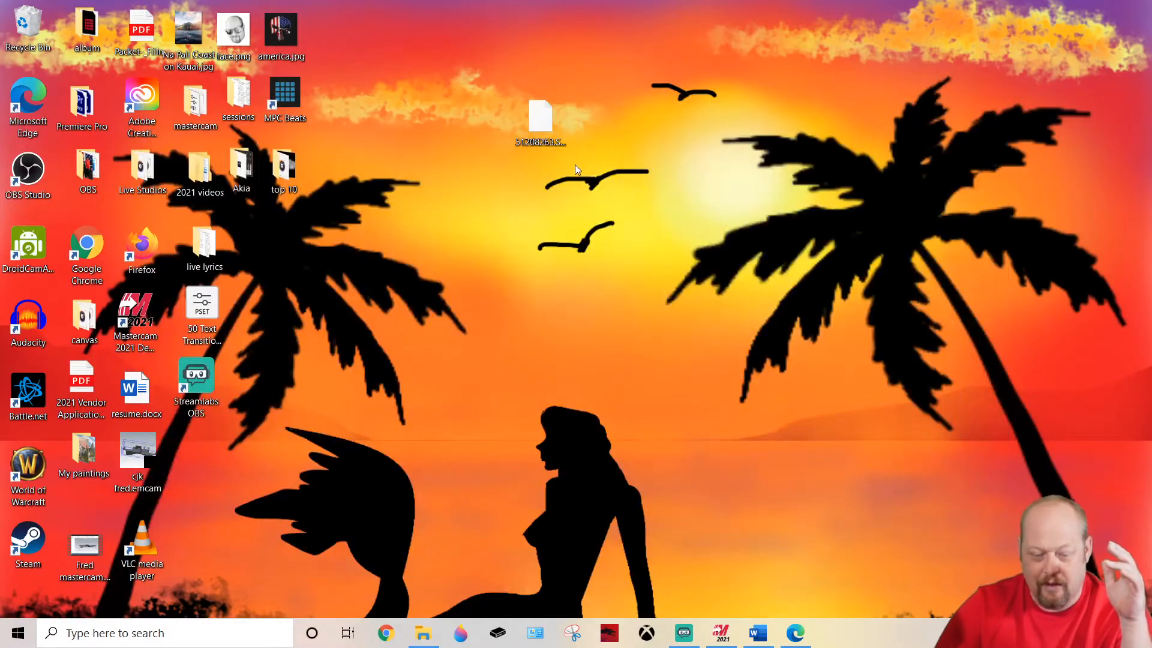
pyautogui.rightClick(624, 235)
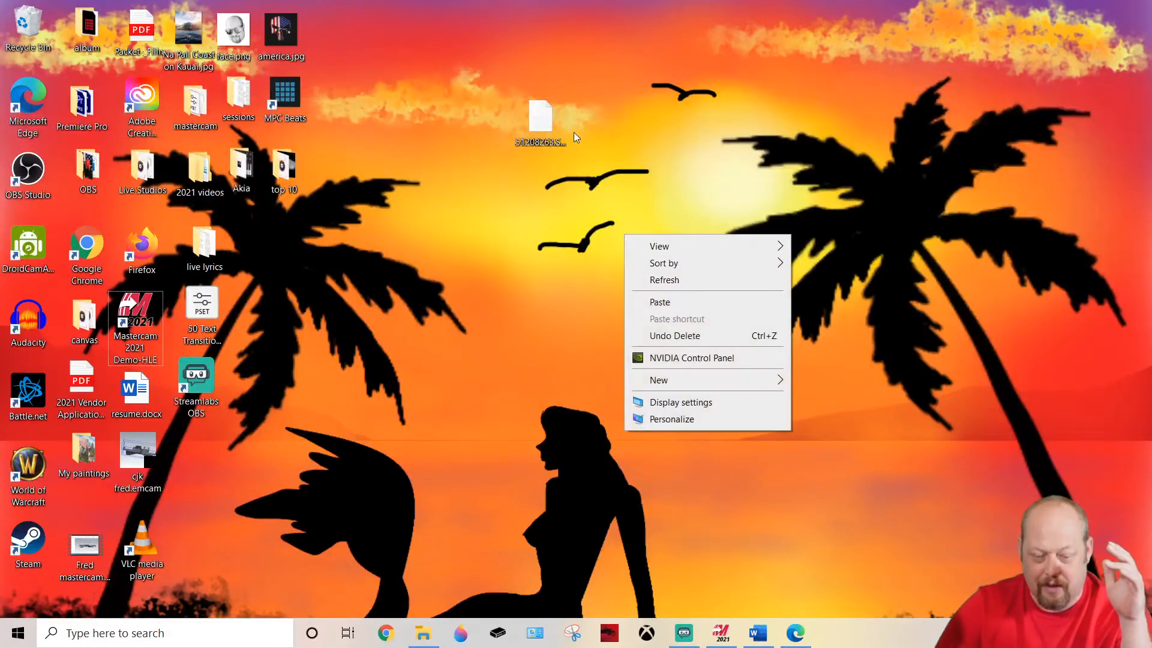
pyautogui.click(536, 127)
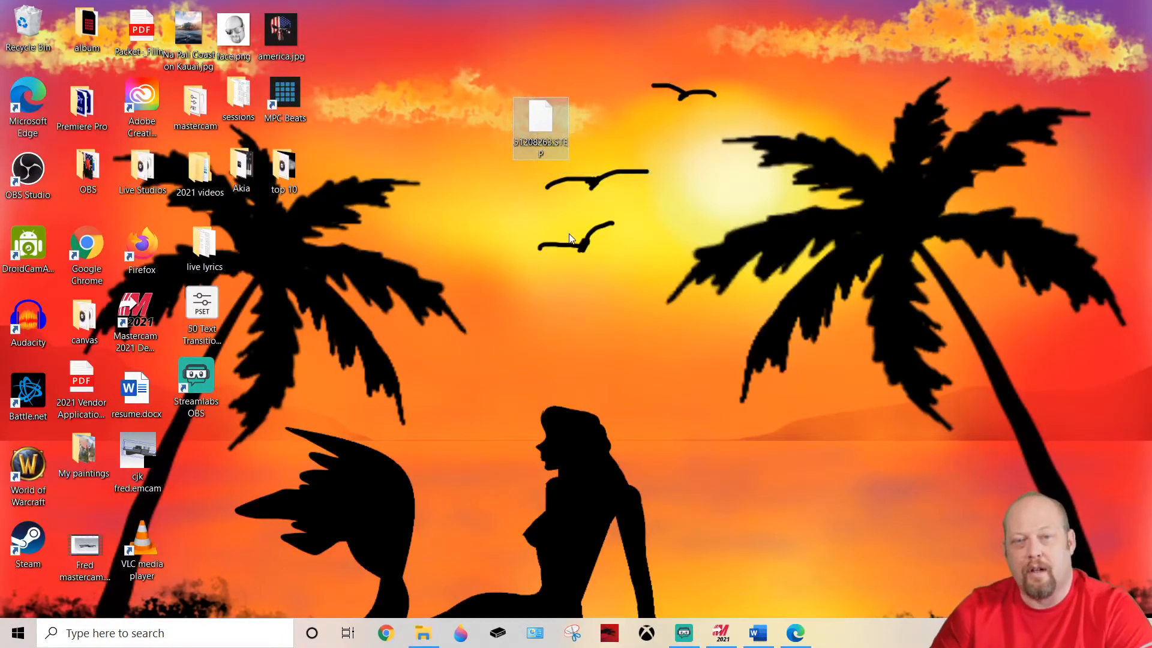
# Switch back to Mastercam and open 51208263.STEP from the Desktop folder, using the STEP Files (*.stp;*.step) type.
pyautogui.click(729, 639)
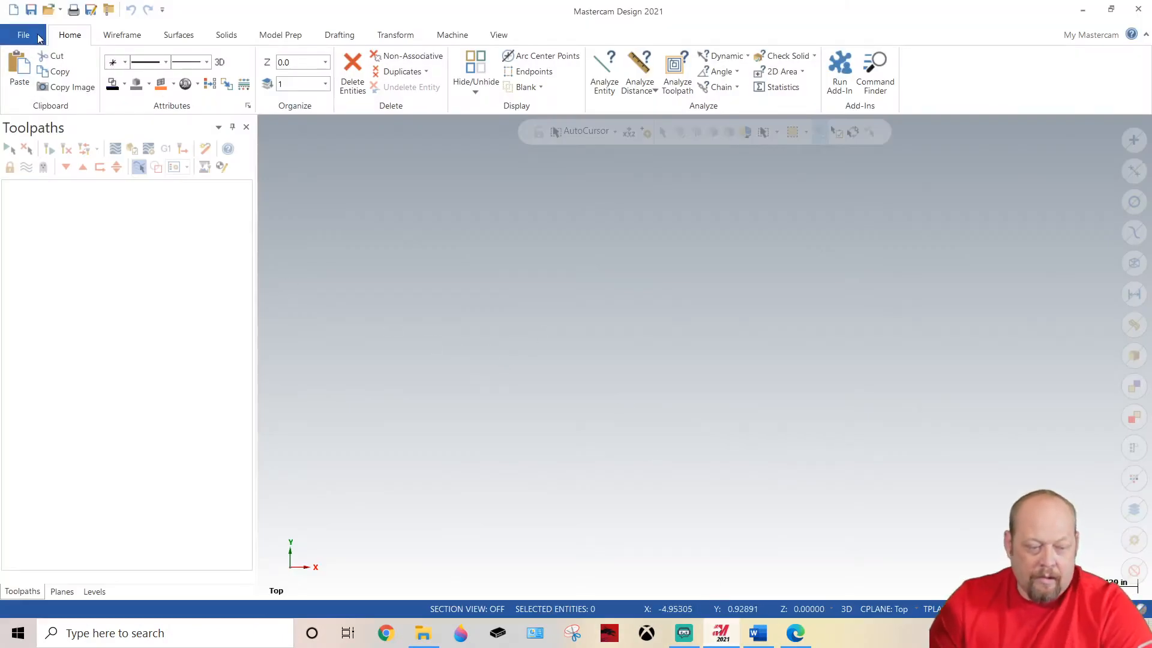
pyautogui.click(28, 36)
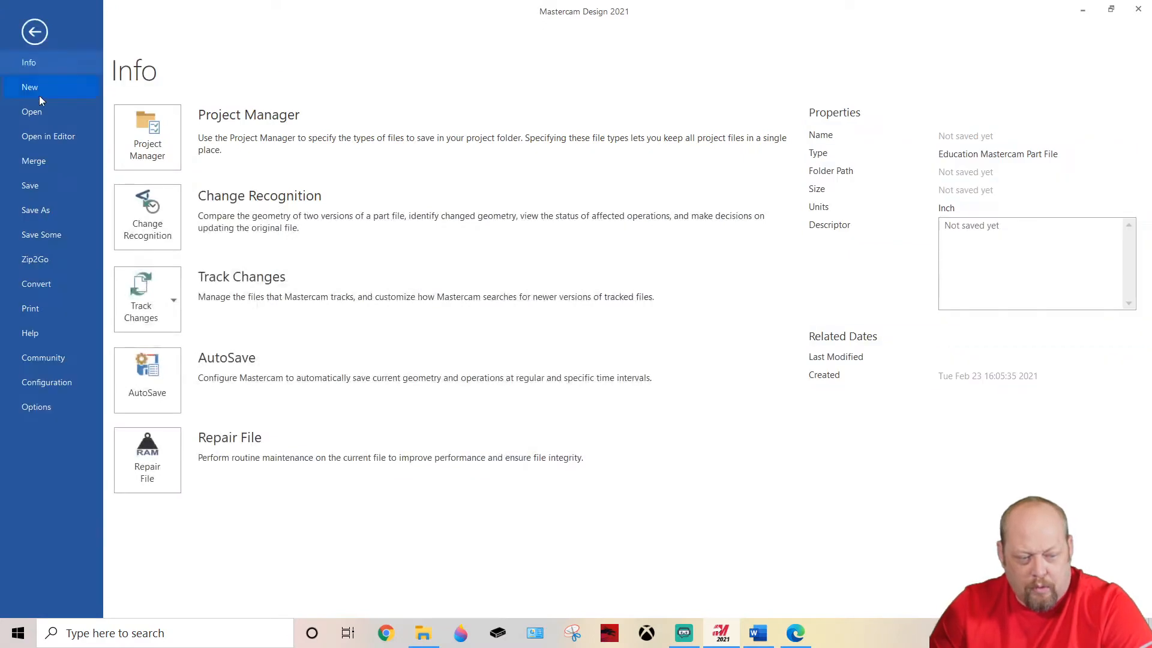
pyautogui.click(41, 112)
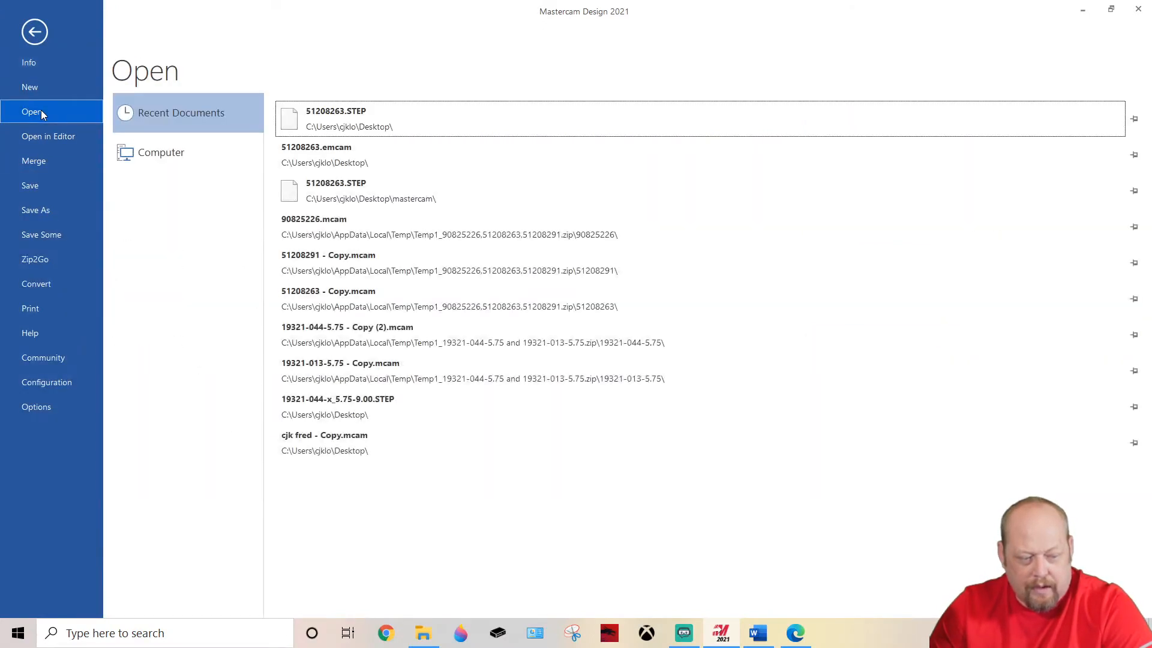
pyautogui.click(177, 153)
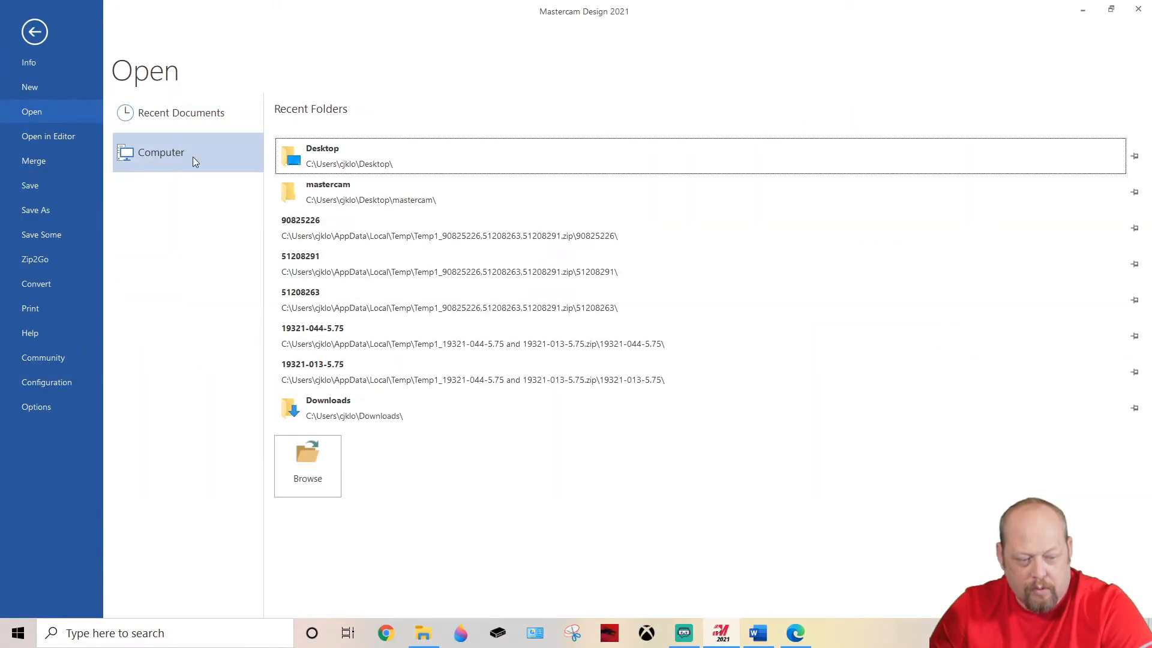
pyautogui.click(338, 159)
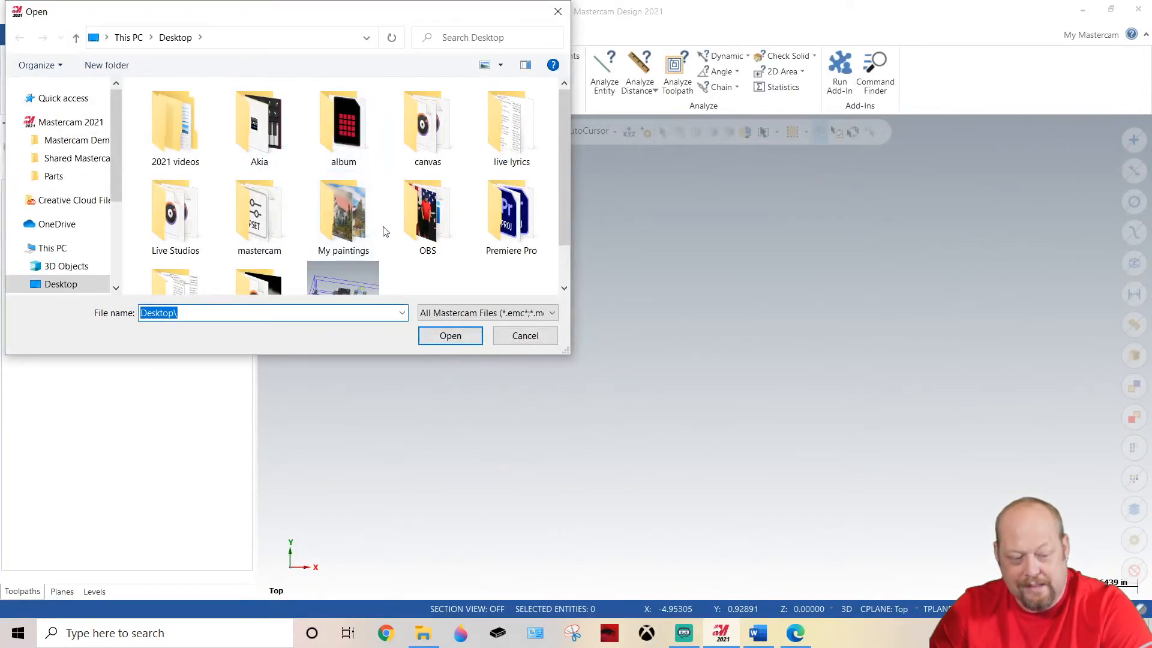
pyautogui.scroll(-1, 385, 232)
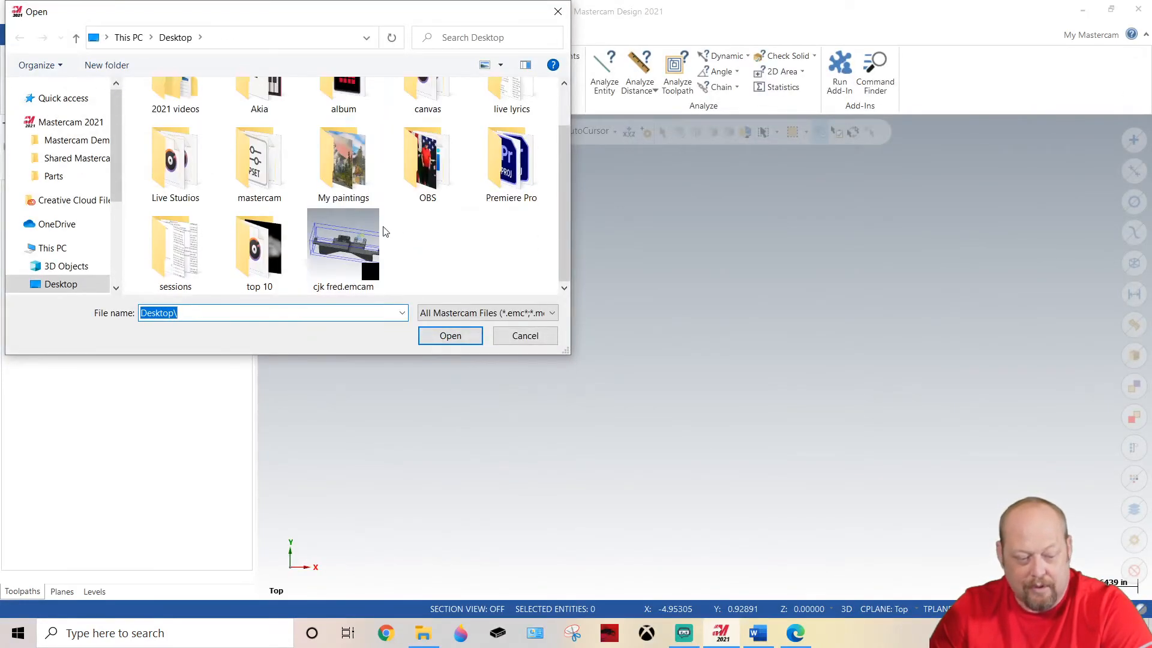
pyautogui.click(459, 313)
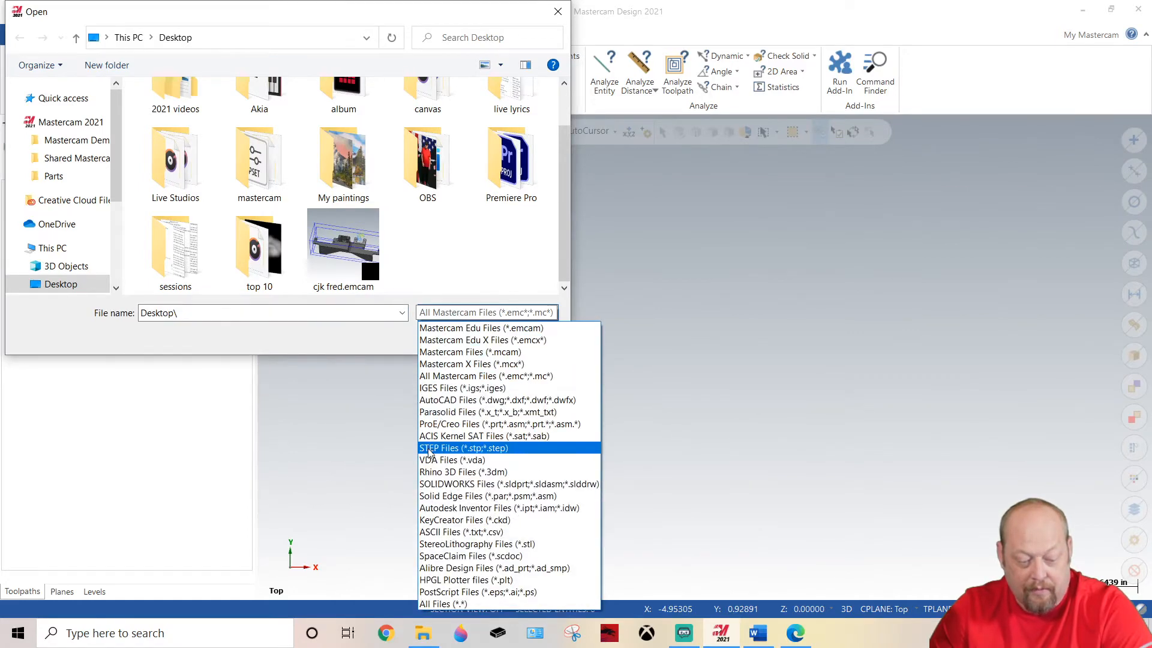
pyautogui.click(429, 448)
pyautogui.doubleClick(338, 252)
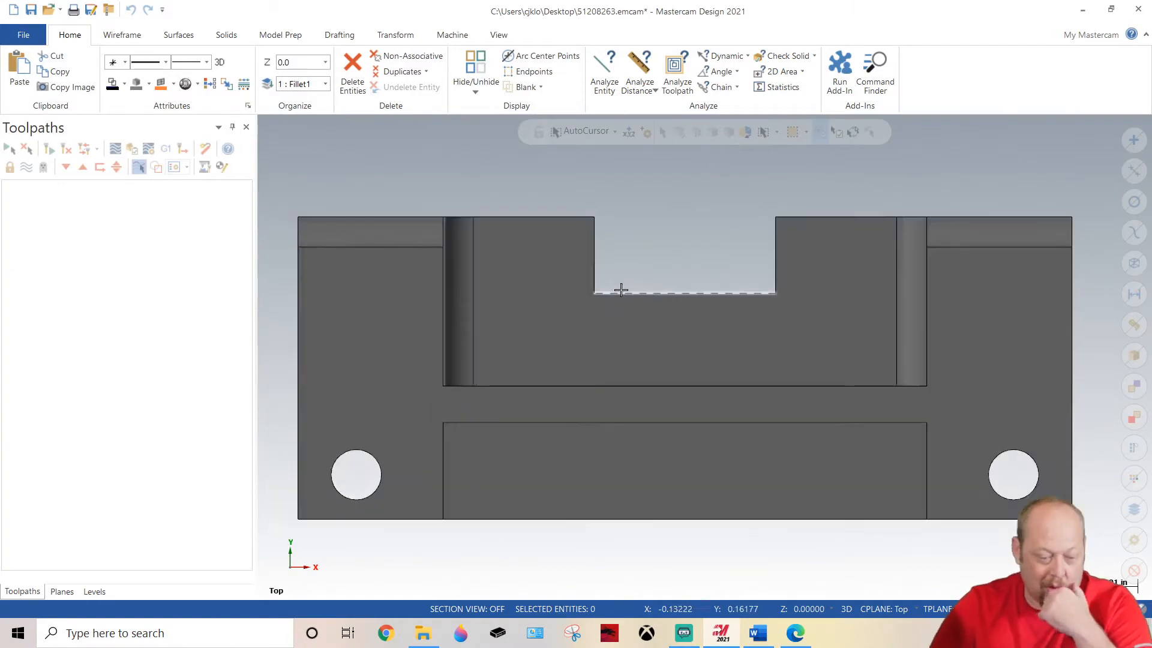
# Examine the color settings for wireframe geometry and solids in the system configuration, and close it without making changes.
pyautogui.moveTo(621, 290); pyautogui.dragTo(617, 247, button='middle')
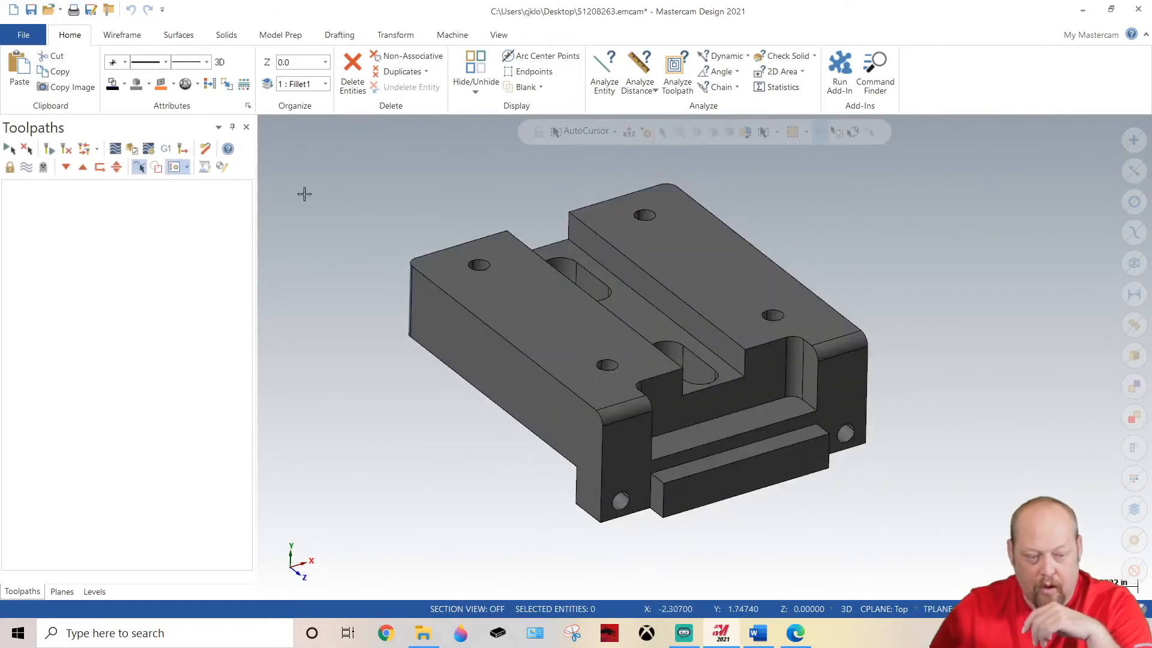
pyautogui.click(23, 35)
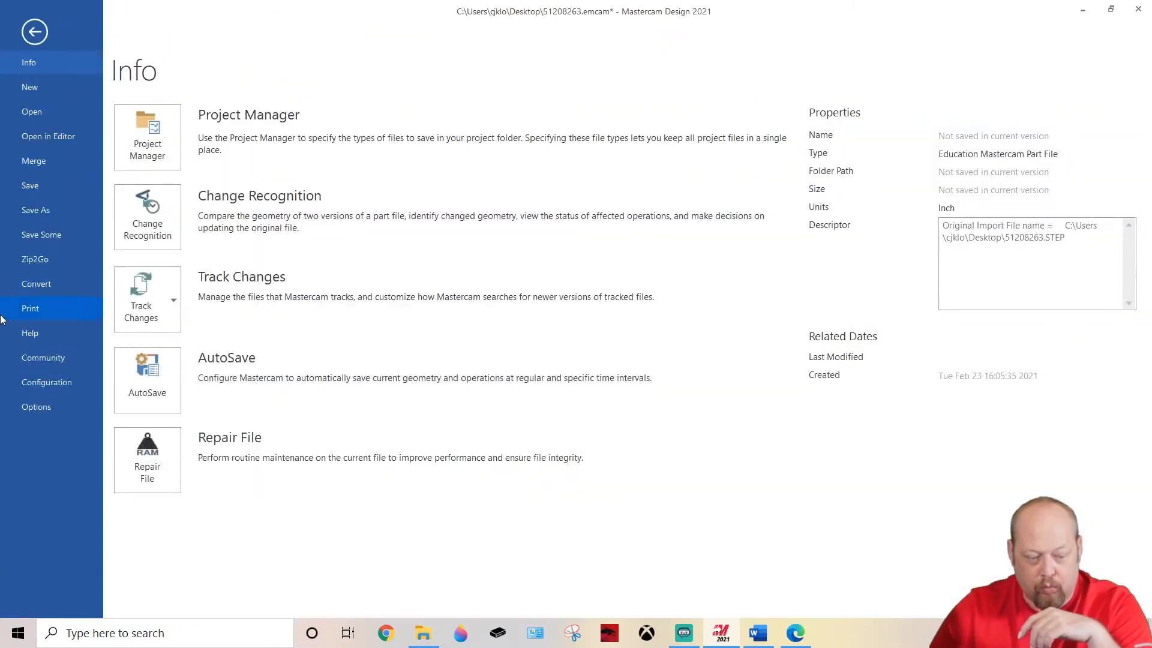
pyautogui.click(37, 384)
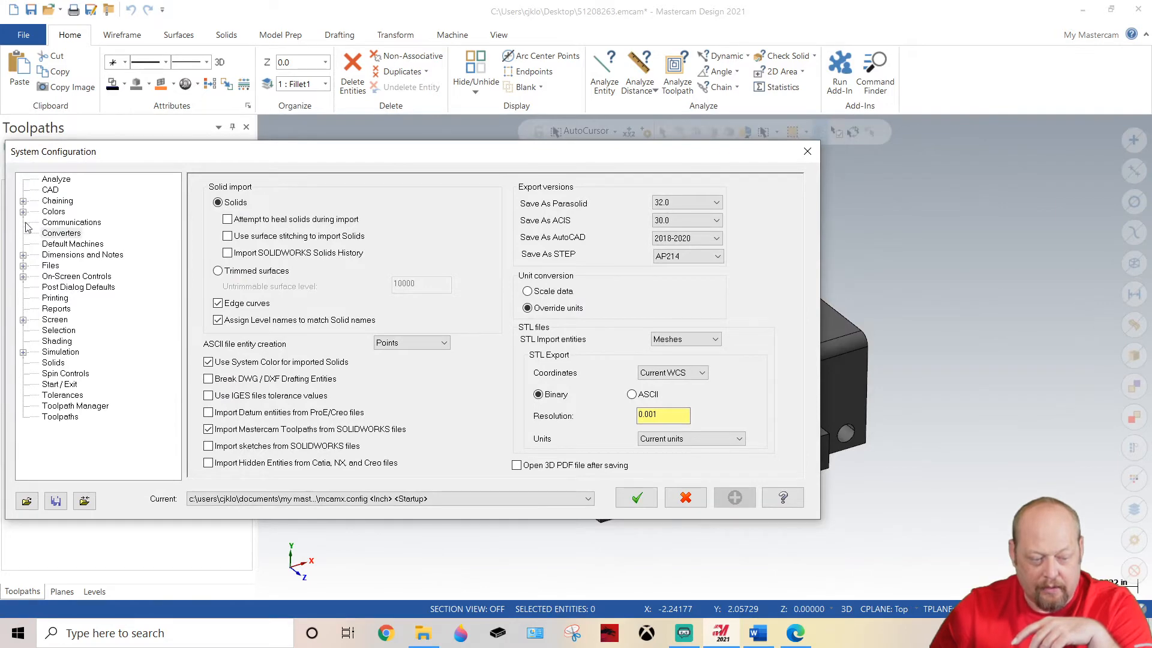
pyautogui.click(47, 214)
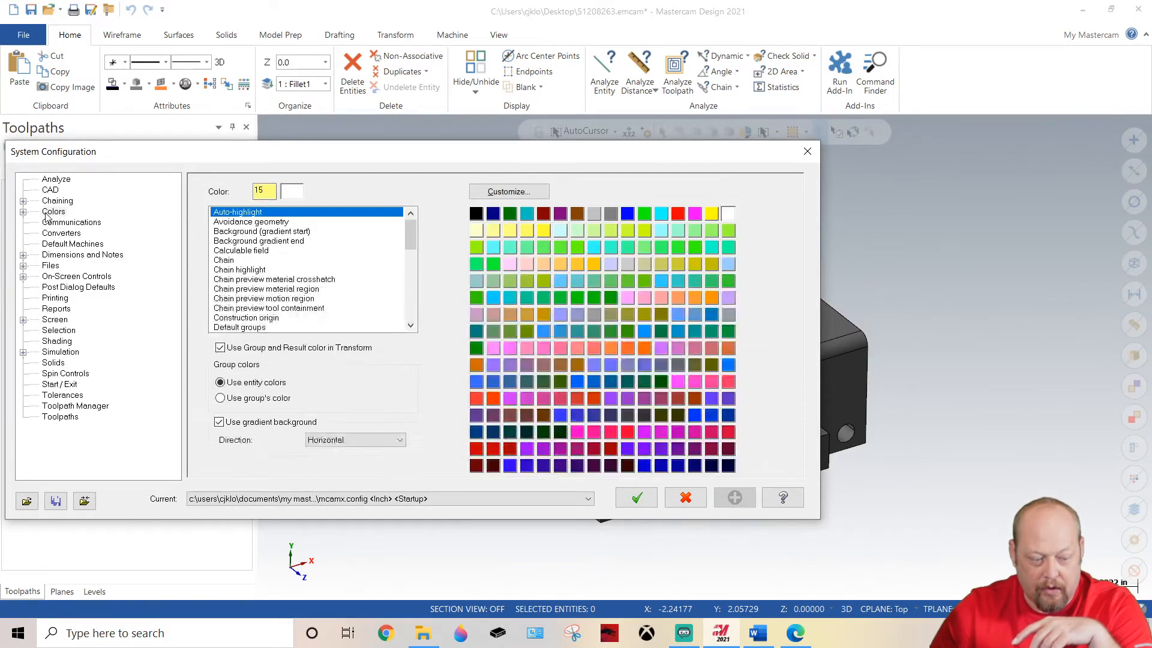
pyautogui.moveTo(410, 242); pyautogui.dragTo(415, 337)
pyautogui.click(276, 327)
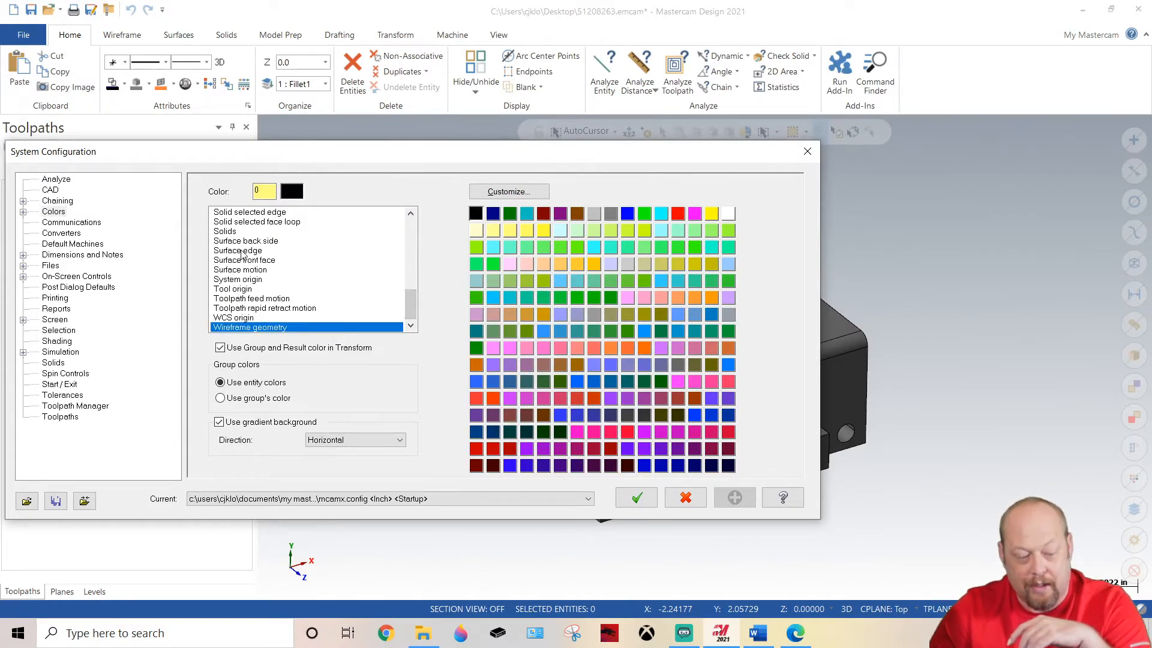
pyautogui.click(229, 232)
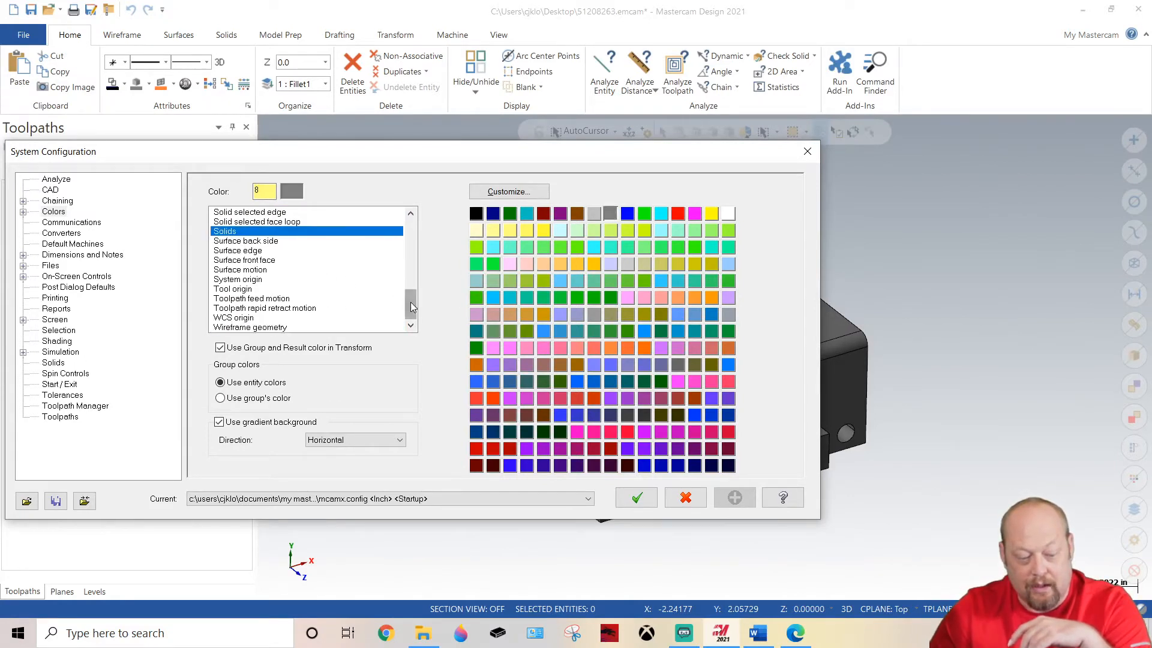
pyautogui.moveTo(412, 304); pyautogui.dragTo(413, 284)
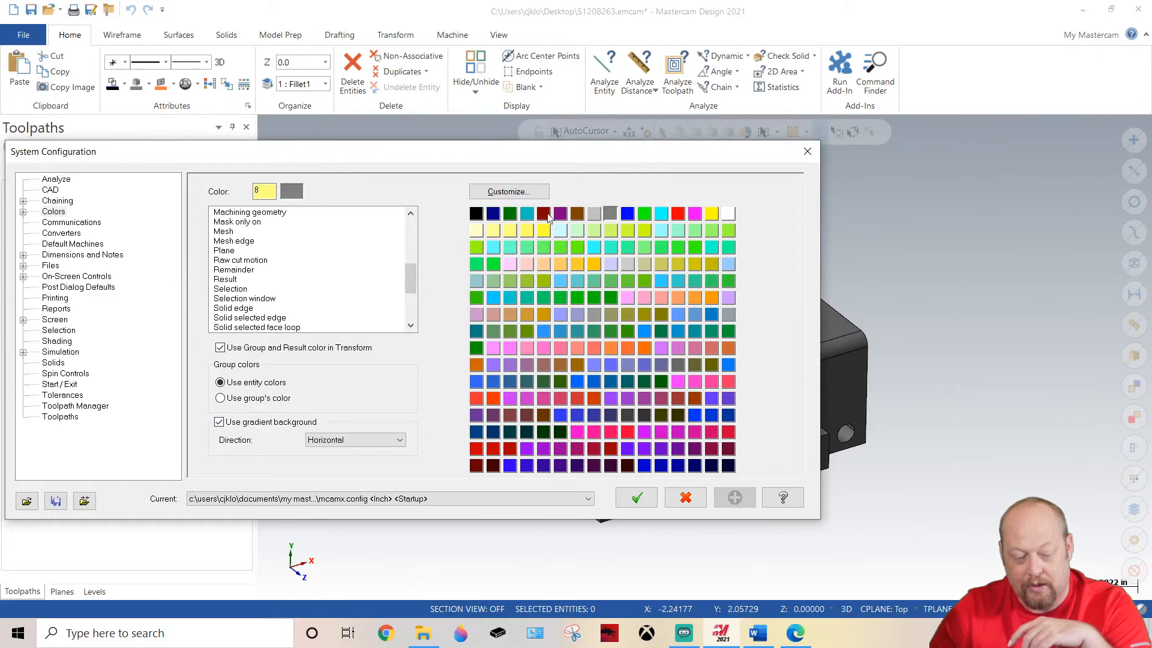
pyautogui.click(807, 151)
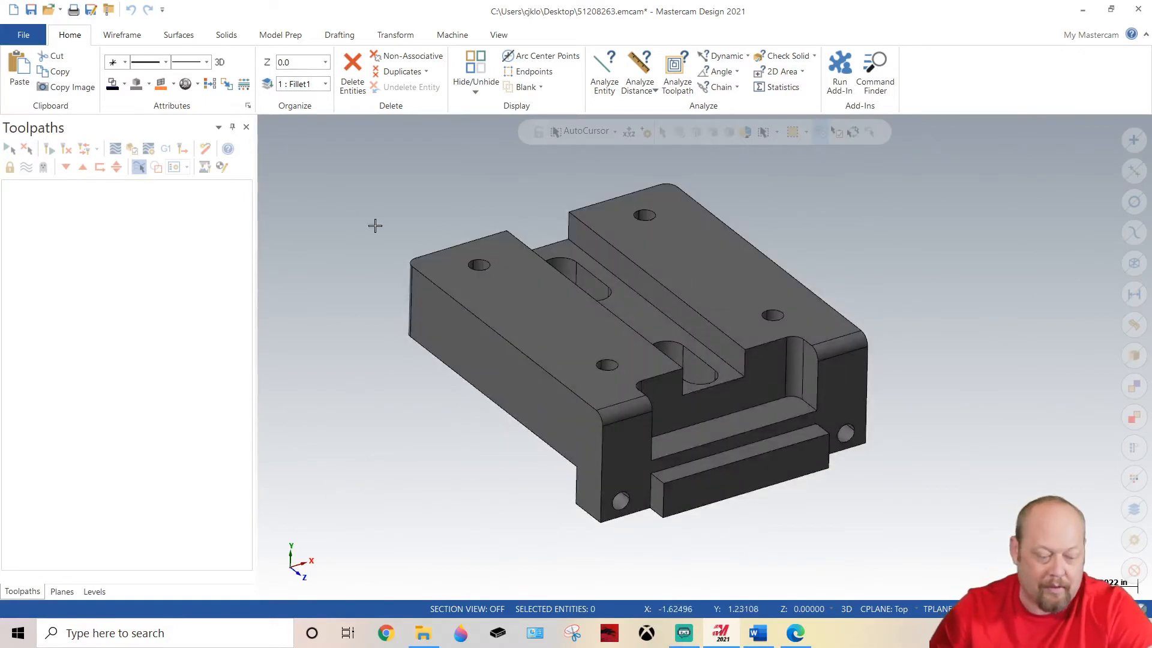
# Show the part in the Top view, then rotate it to inspect its upper face, slots and holes at an angle.
pyautogui.rightClick(337, 218)
pyautogui.click(290, 230)
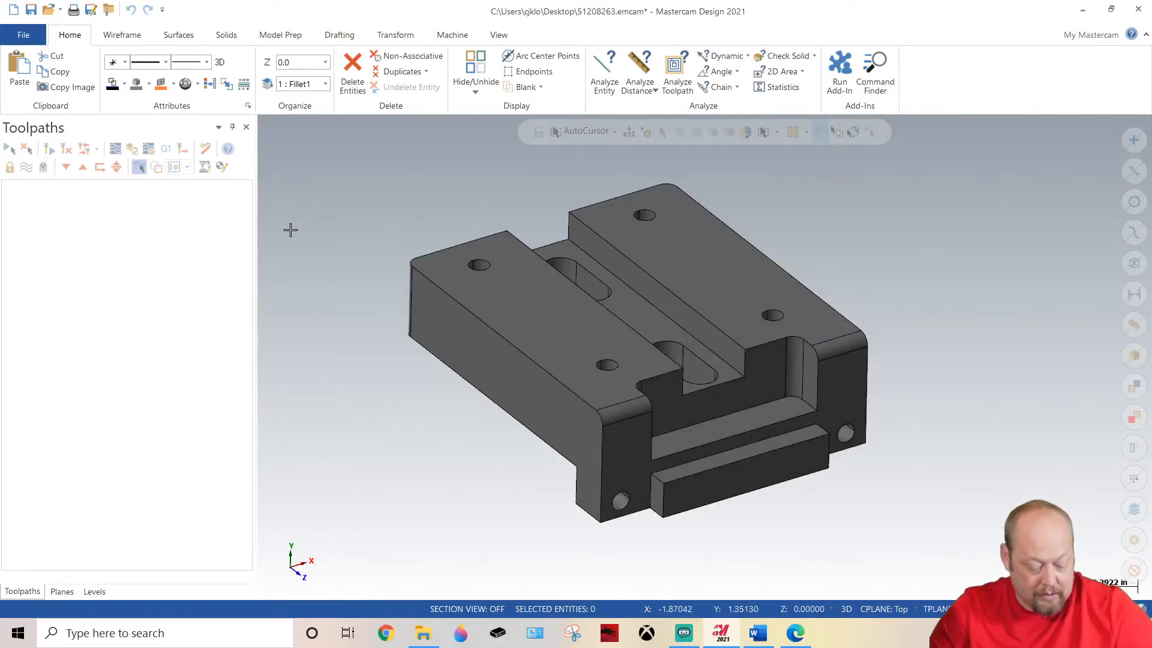
pyautogui.hotkey('alt', '1')
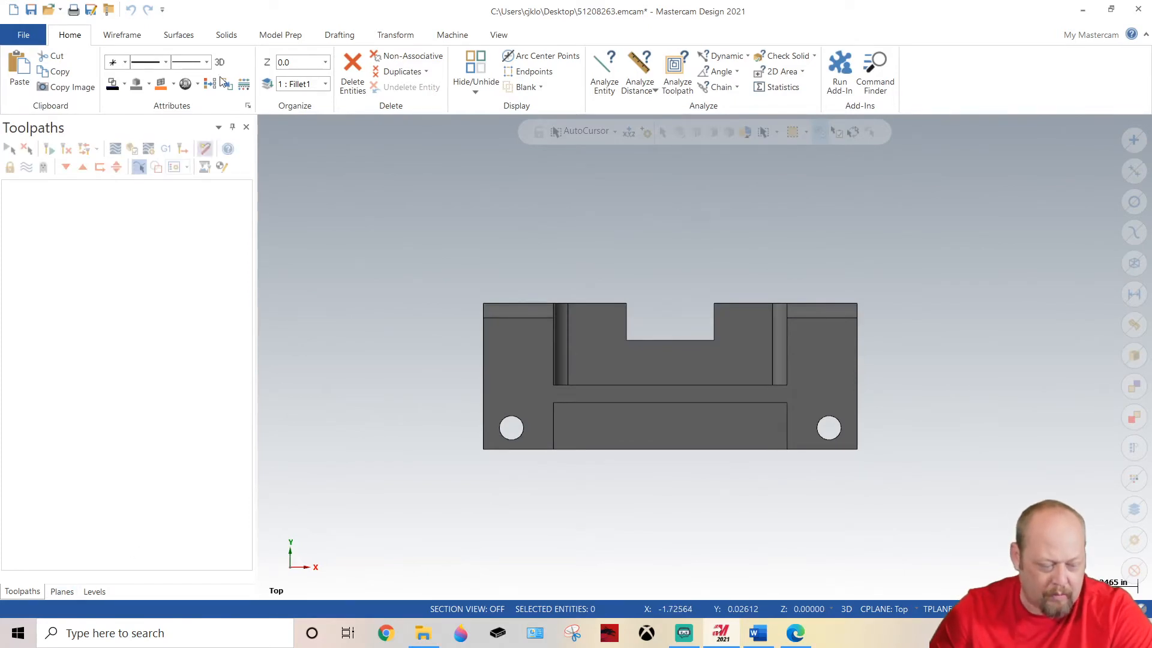
pyautogui.click(501, 36)
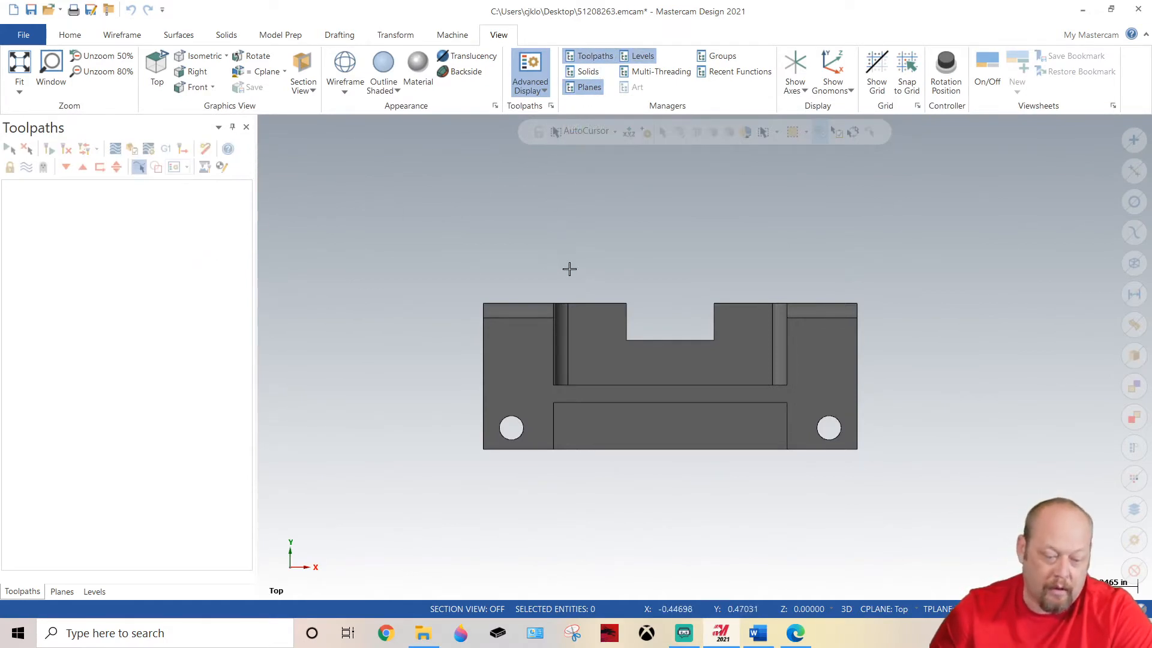
pyautogui.moveTo(569, 268)
pyautogui.mouseDown(button='middle')
pyautogui.moveTo(680, 412)
pyautogui.moveTo(498, 313)
pyautogui.moveTo(760, 412)
pyautogui.moveTo(652, 336)
pyautogui.moveTo(723, 352)
pyautogui.mouseUp(button='middle')
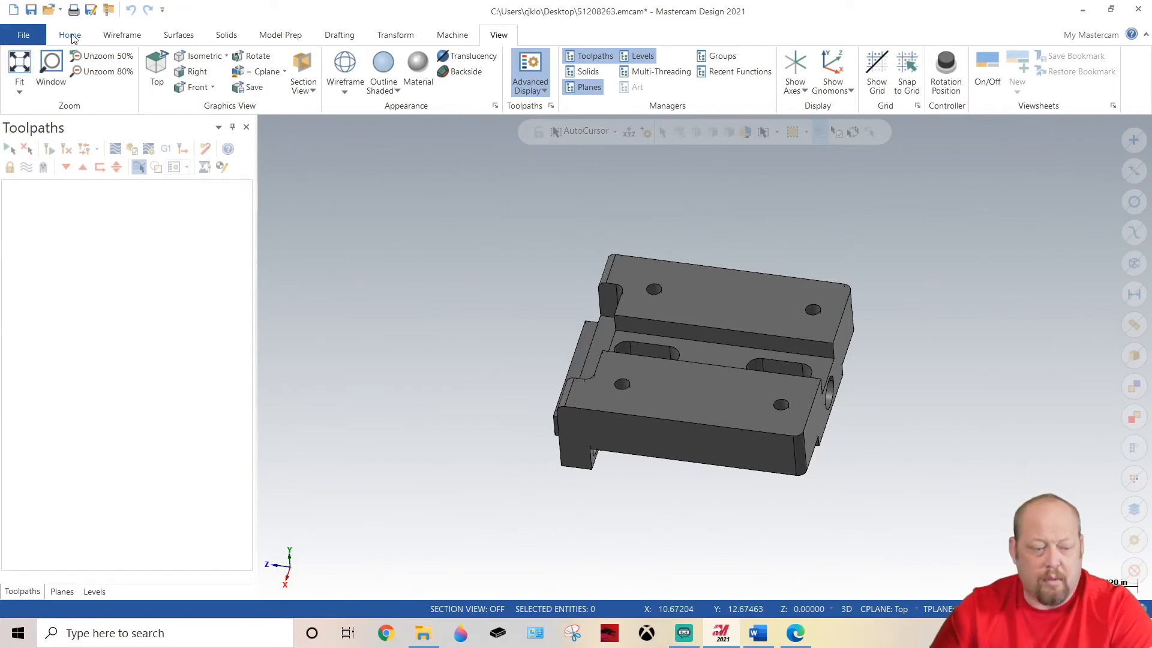
# Rename level 1 as Solid model in the Levels manager.
pyautogui.click(96, 593)
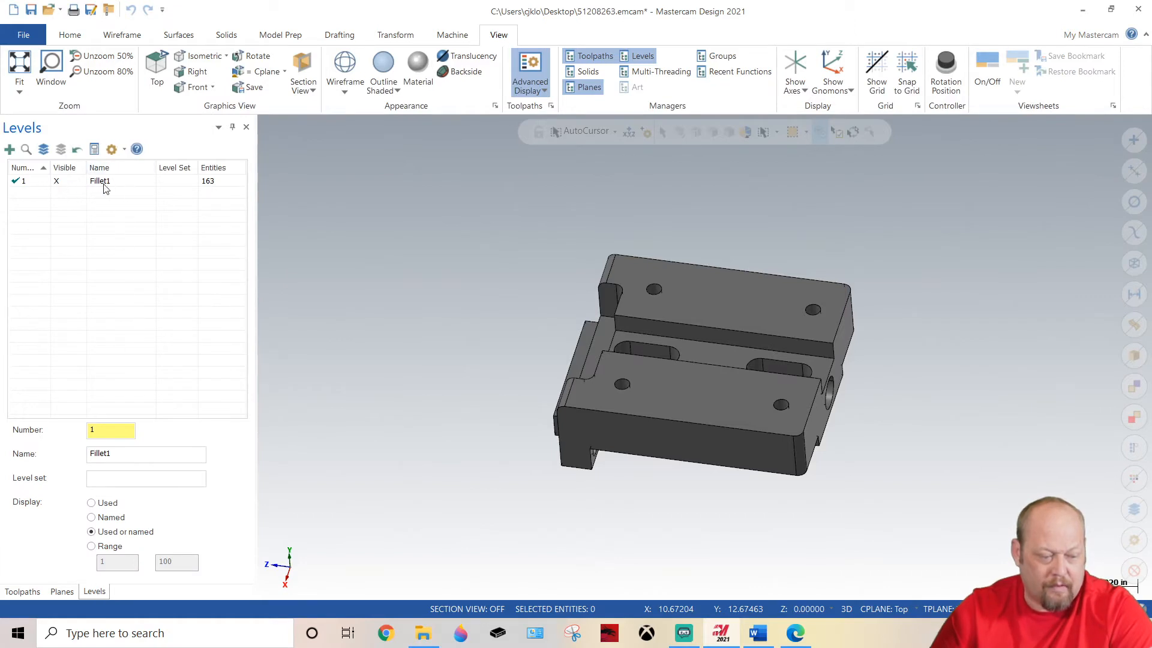
pyautogui.doubleClick(126, 456)
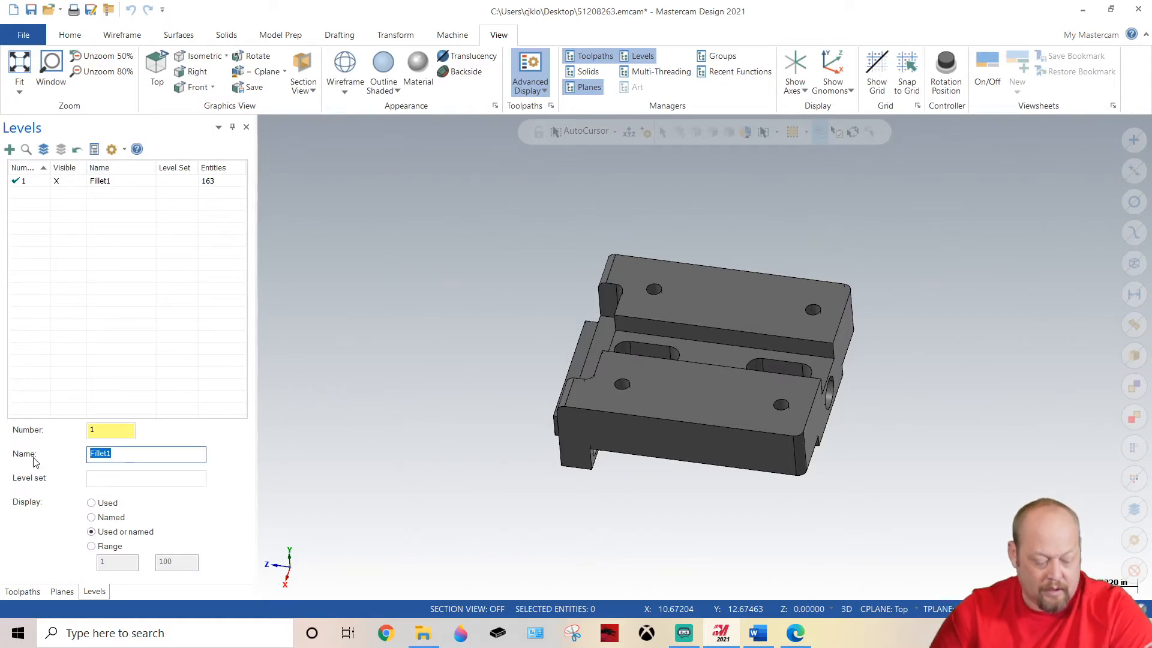
pyautogui.write('Solid')
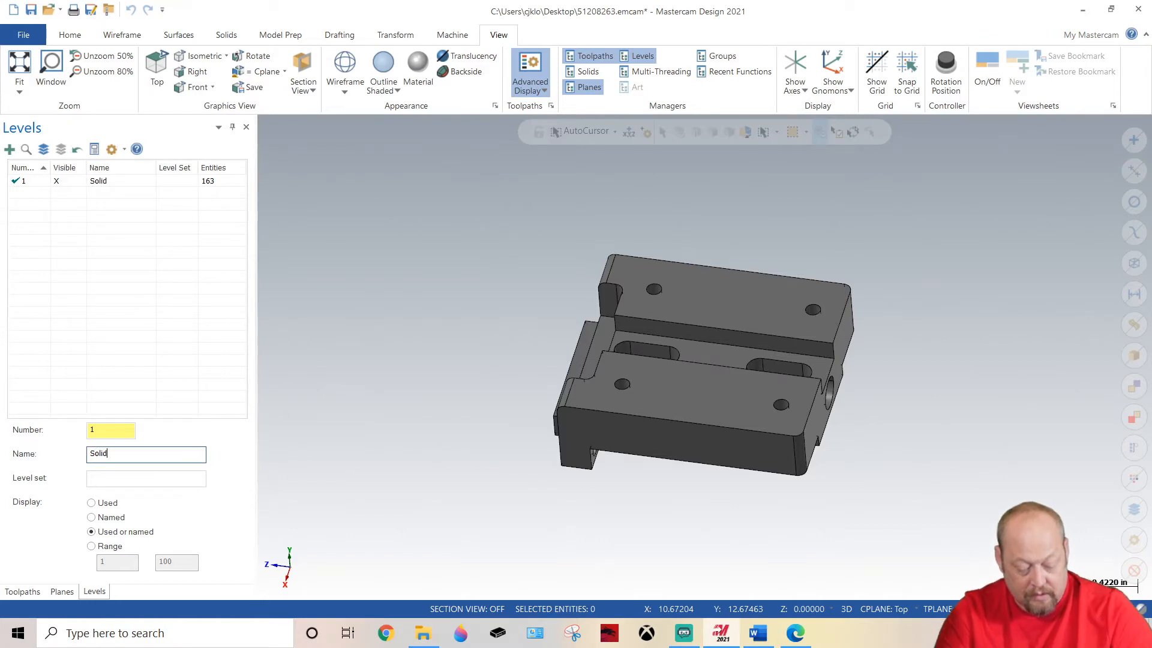
pyautogui.write(' model')
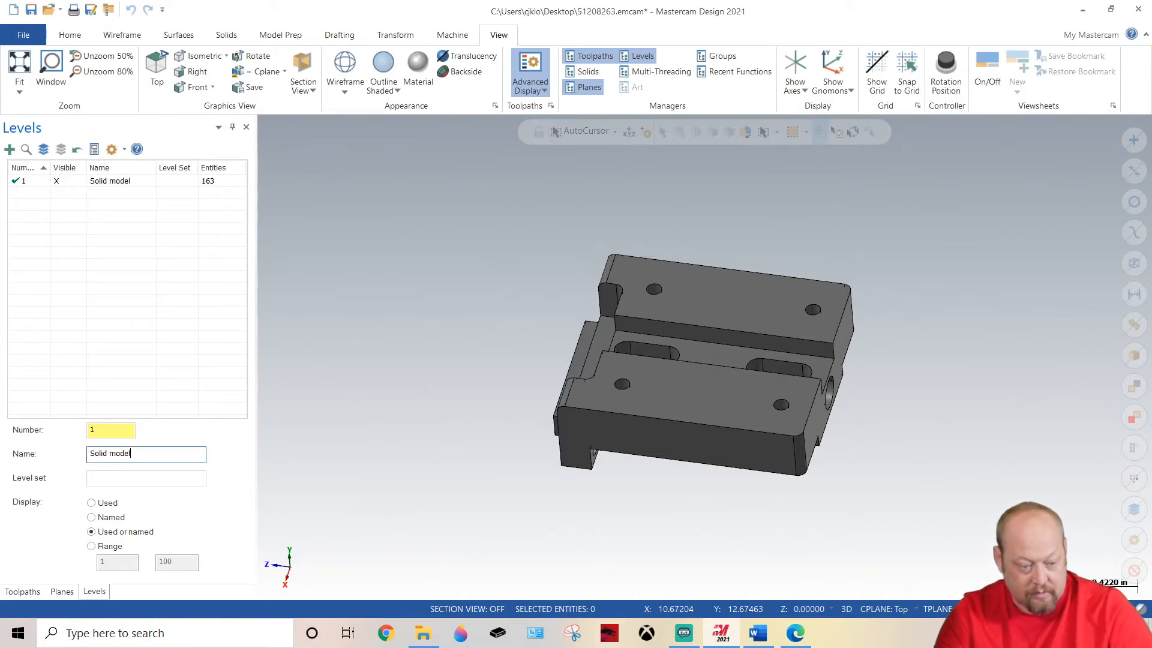
# Create level 2 as the active level and name it Wireframe.
pyautogui.click(100, 432)
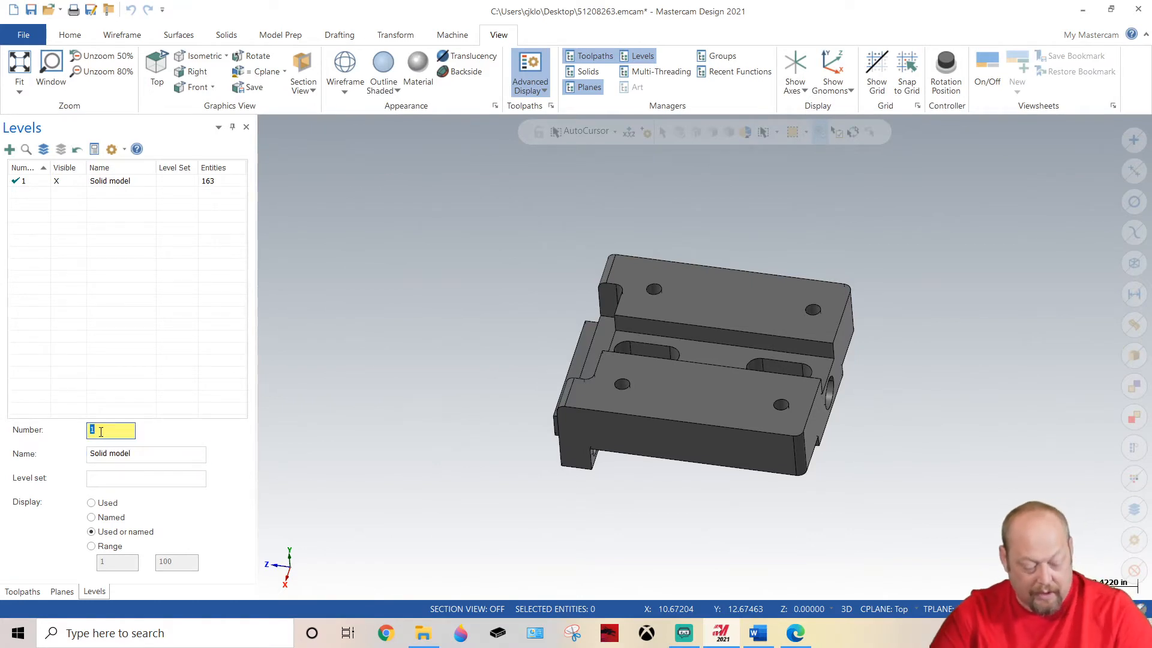
pyautogui.press('Return')
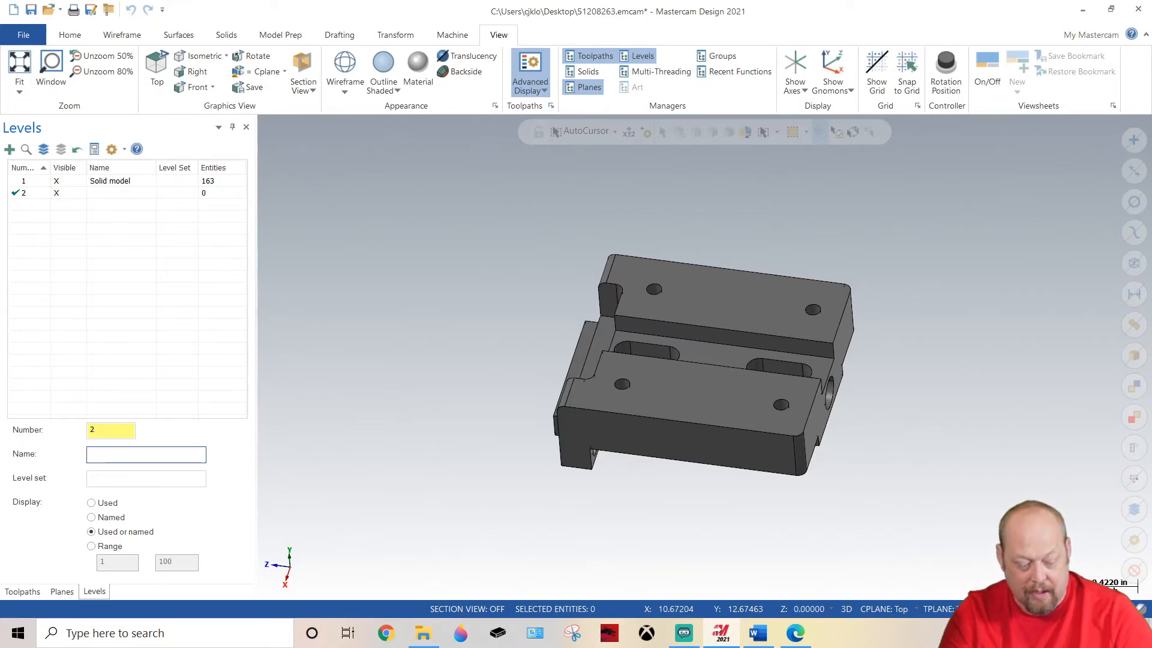
pyautogui.write('Wiref')
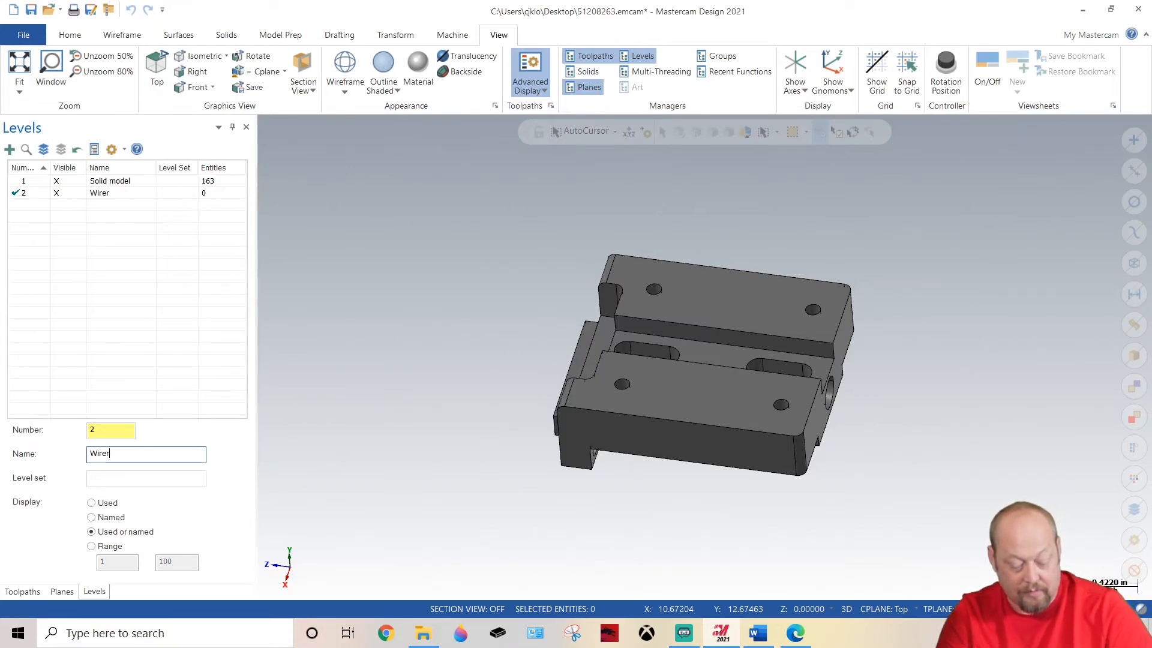
pyautogui.write('rame')
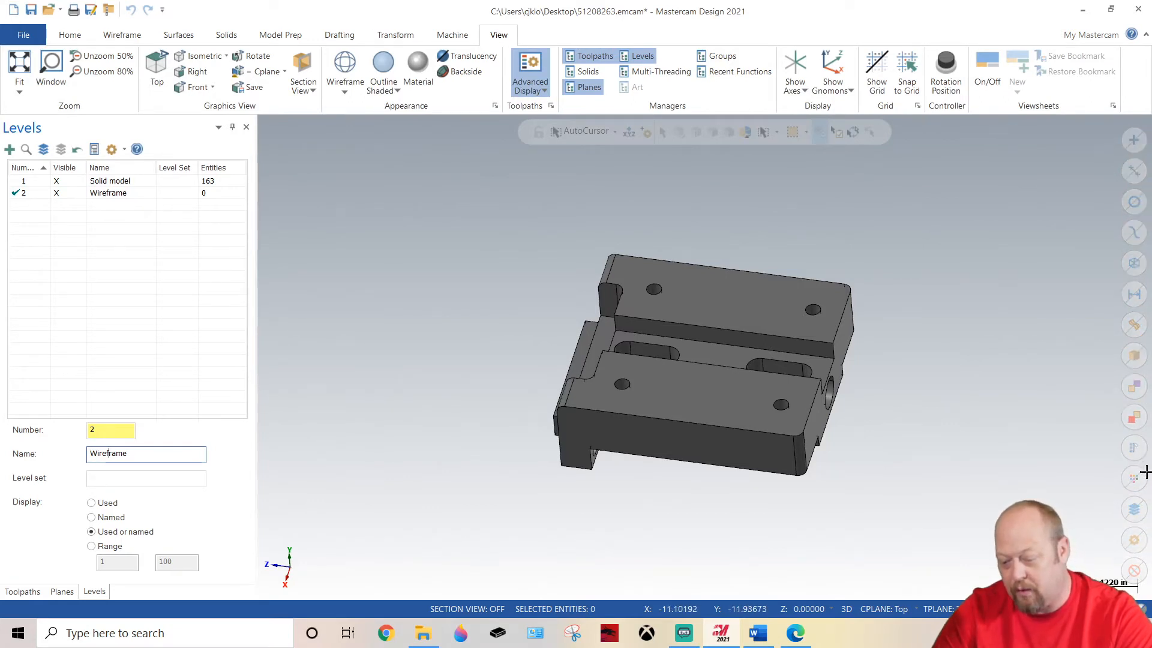
# Select all wireframe entities of the part and move them to the active Wireframe level.
pyautogui.click(1134, 262)
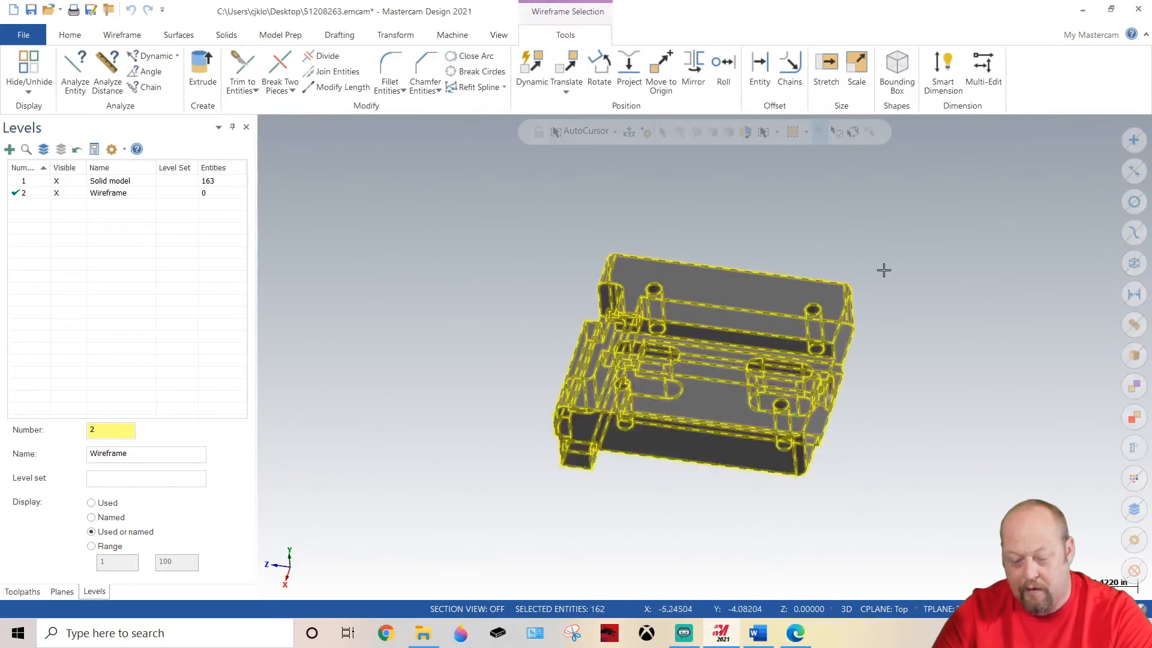
pyautogui.rightClick(506, 284)
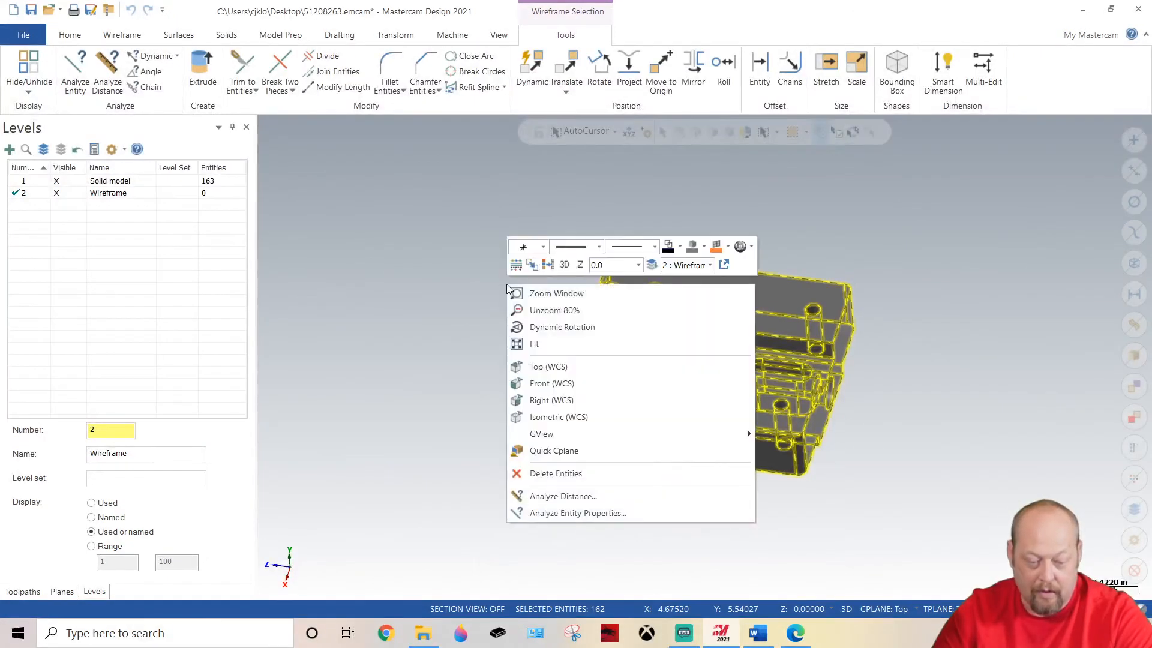
pyautogui.click(653, 265)
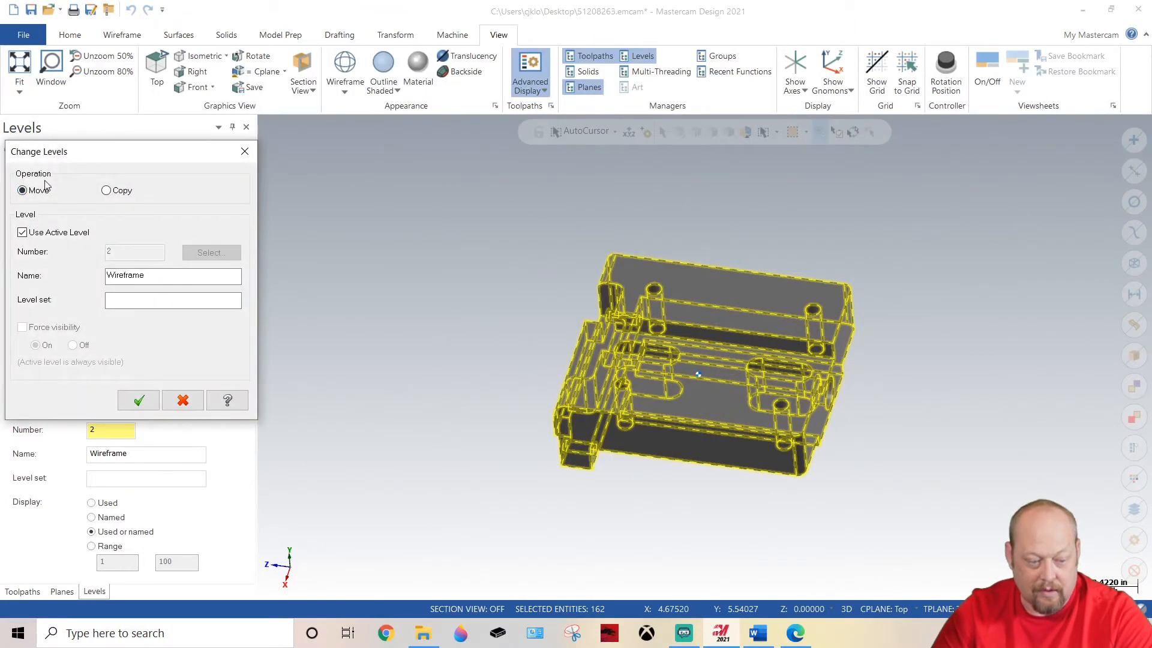
pyautogui.click(138, 403)
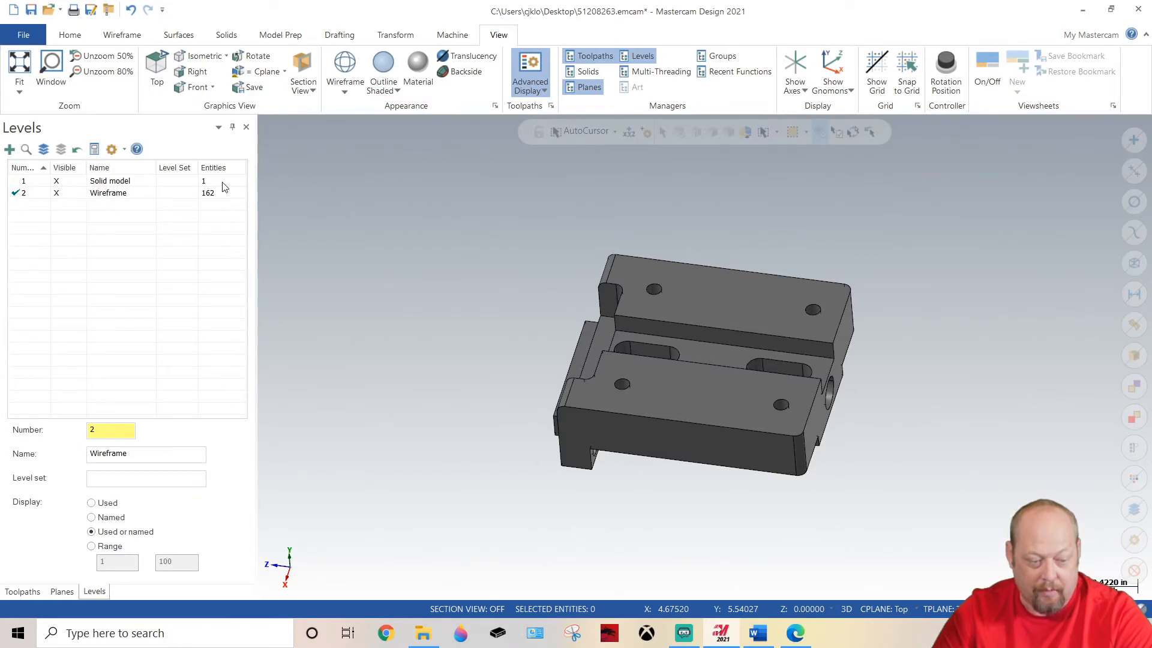
# Check the split by displaying the Wireframe and Solid model levels separately, making level 1 active, and show both levels again.
pyautogui.click(58, 182)
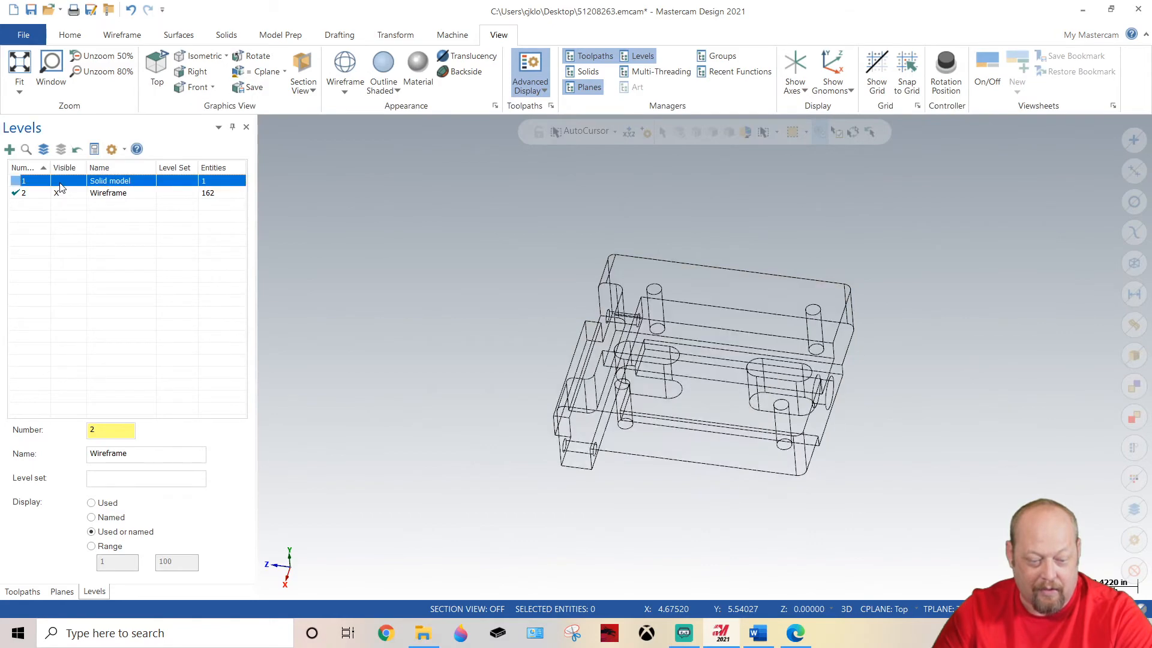
pyautogui.click(15, 181)
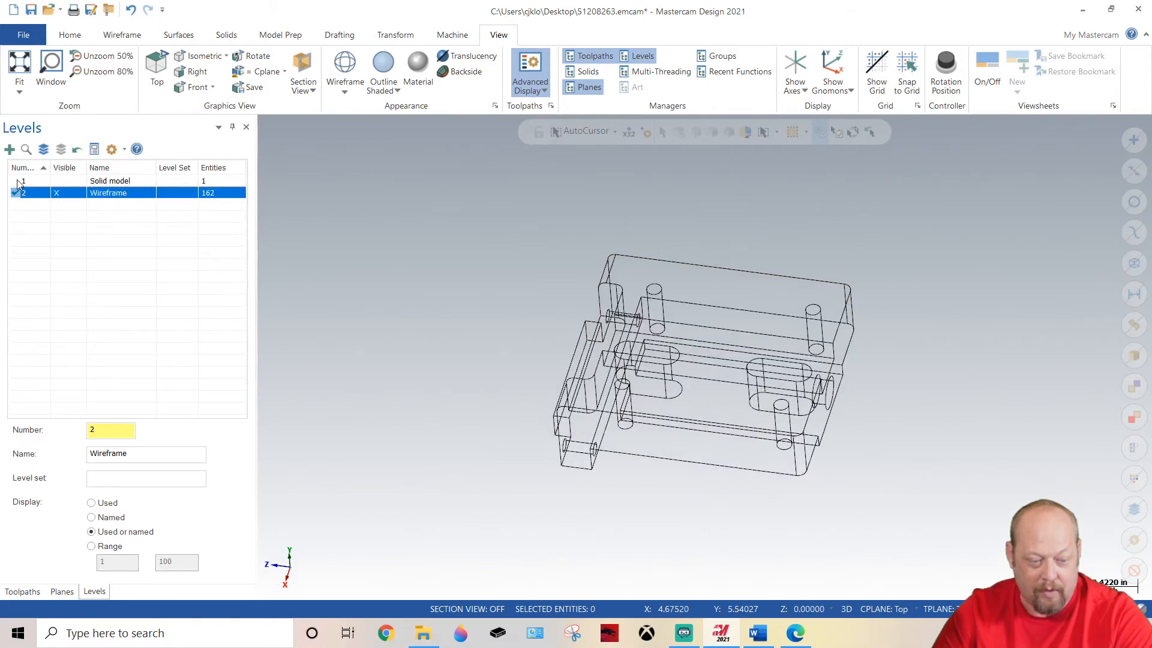
pyautogui.click(59, 193)
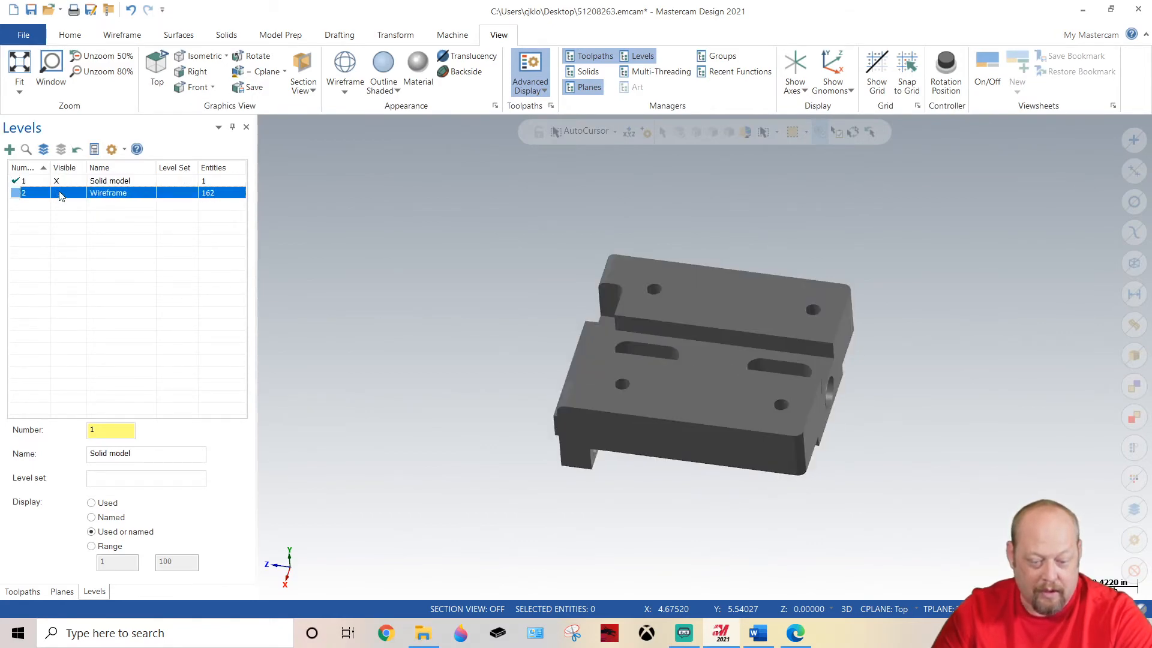
pyautogui.click(57, 193)
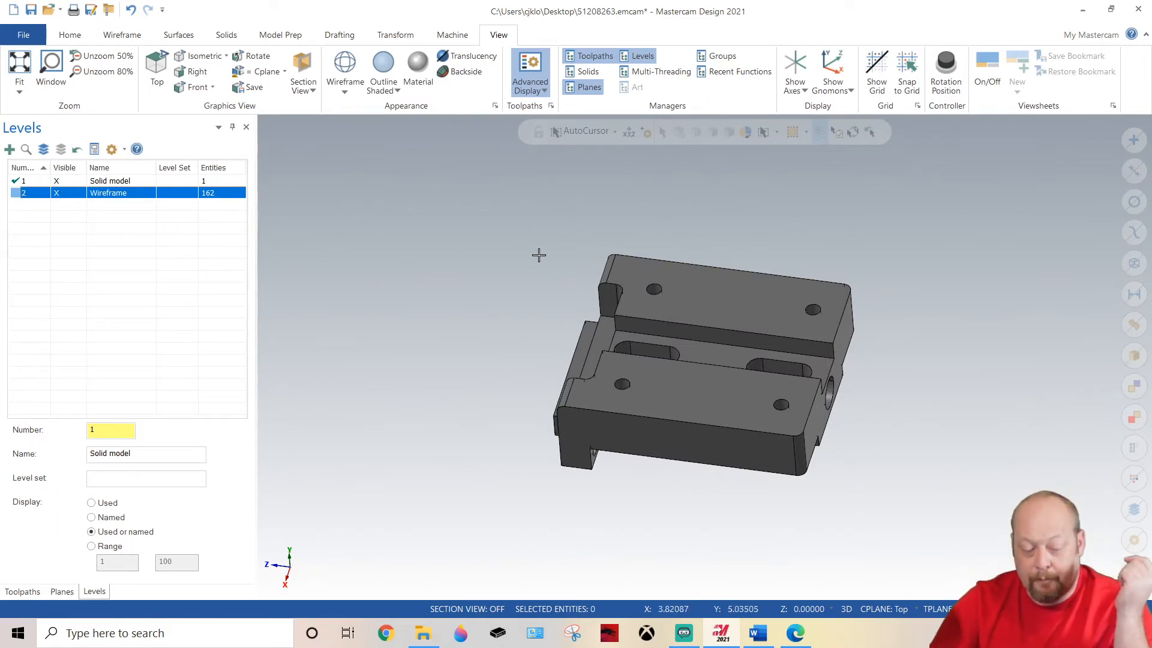
pyautogui.scroll(-1, 439, 291)
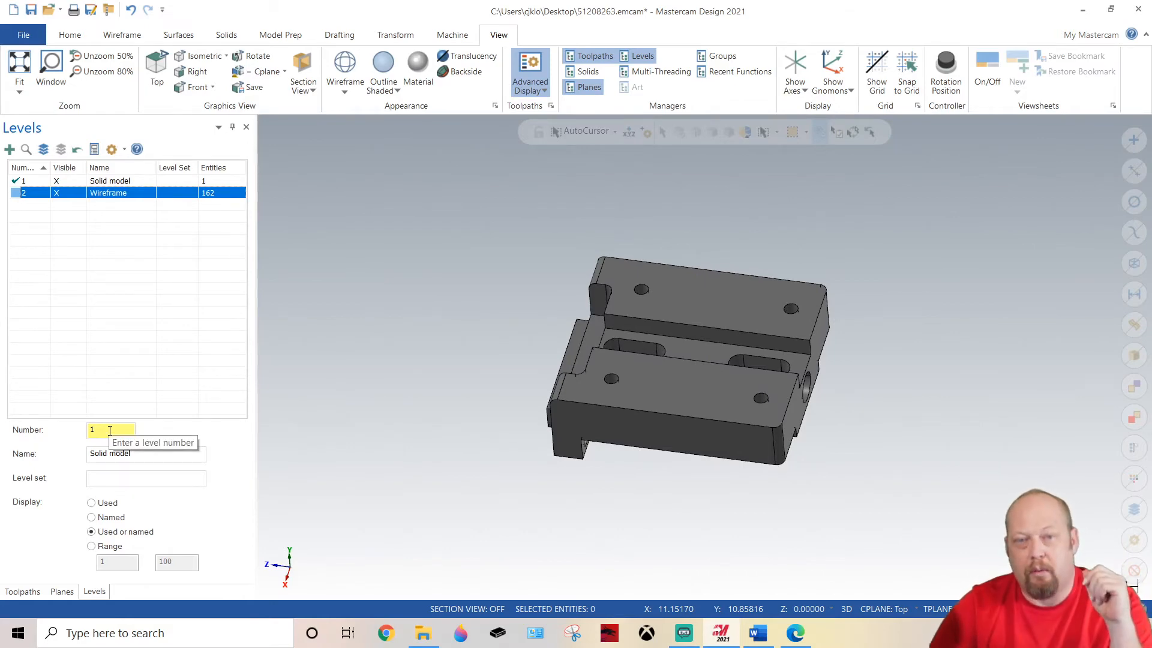
# Create level 3 as the active level and name it Bounding box.
pyautogui.doubleClick(110, 431)
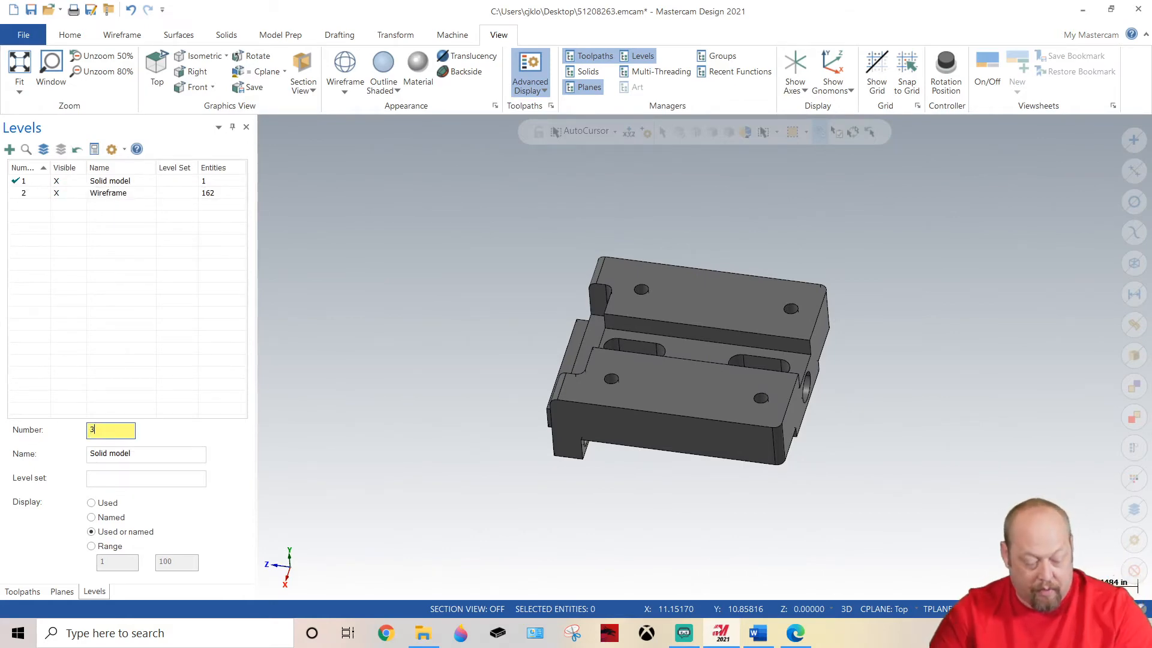
pyautogui.press('Return')
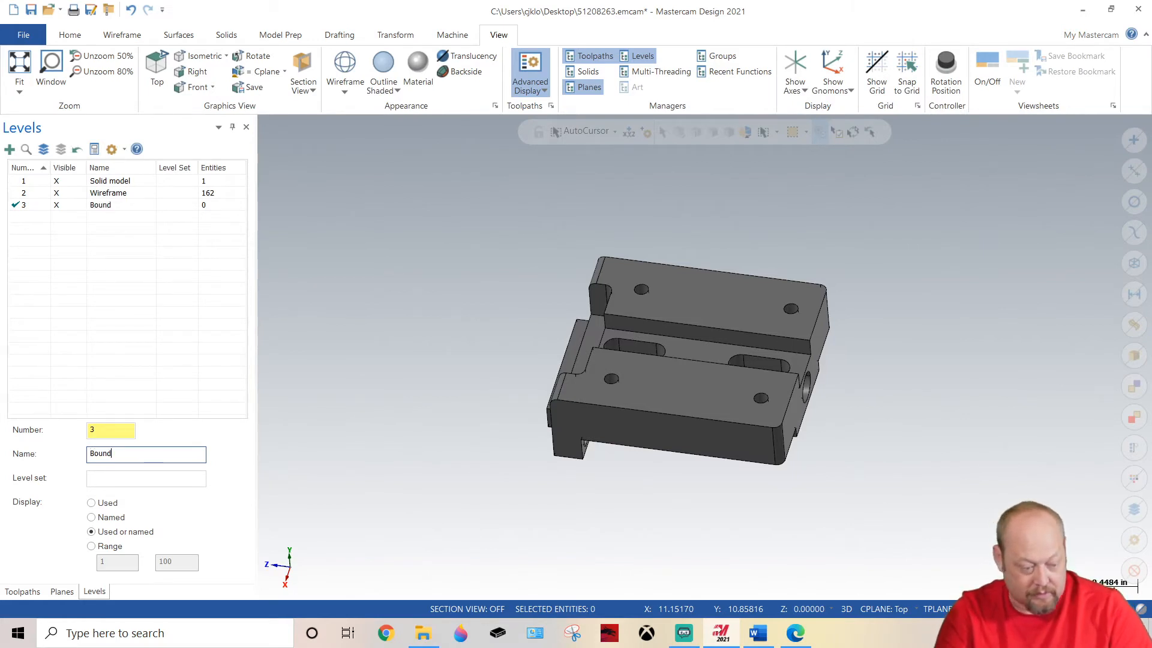
pyautogui.write('Bounding box')
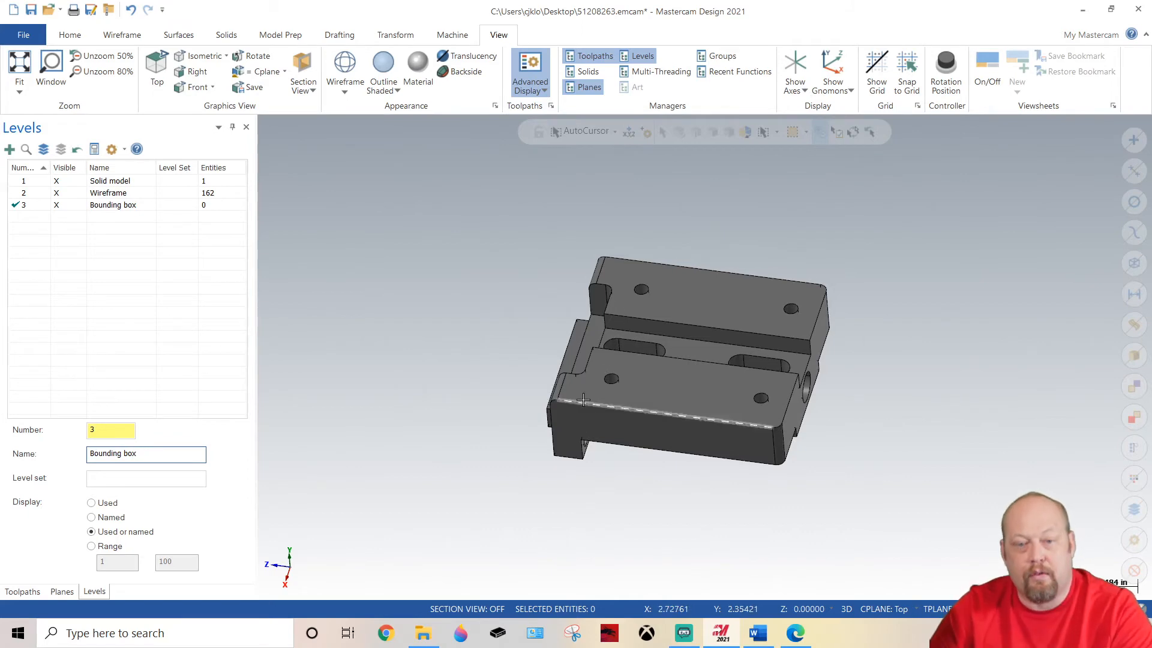
# Create a rectangular bounding box around all of the part's entities on the Bounding box level.
pyautogui.rightClick(500, 326)
pyautogui.click(528, 242)
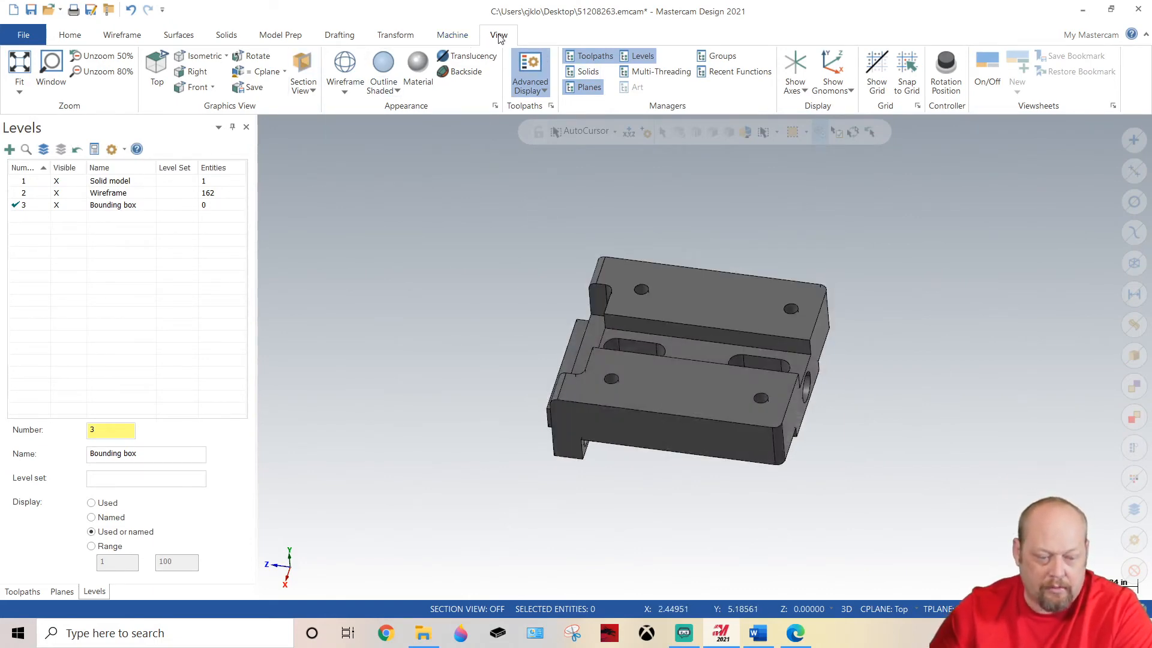
pyautogui.click(140, 35)
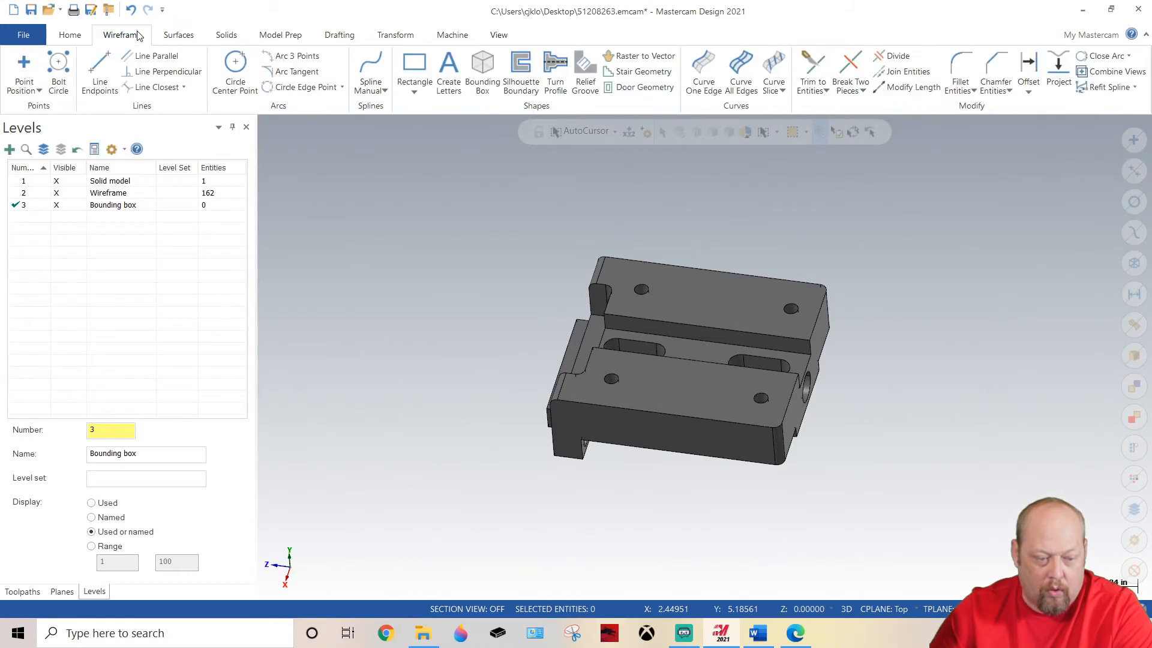
pyautogui.click(482, 67)
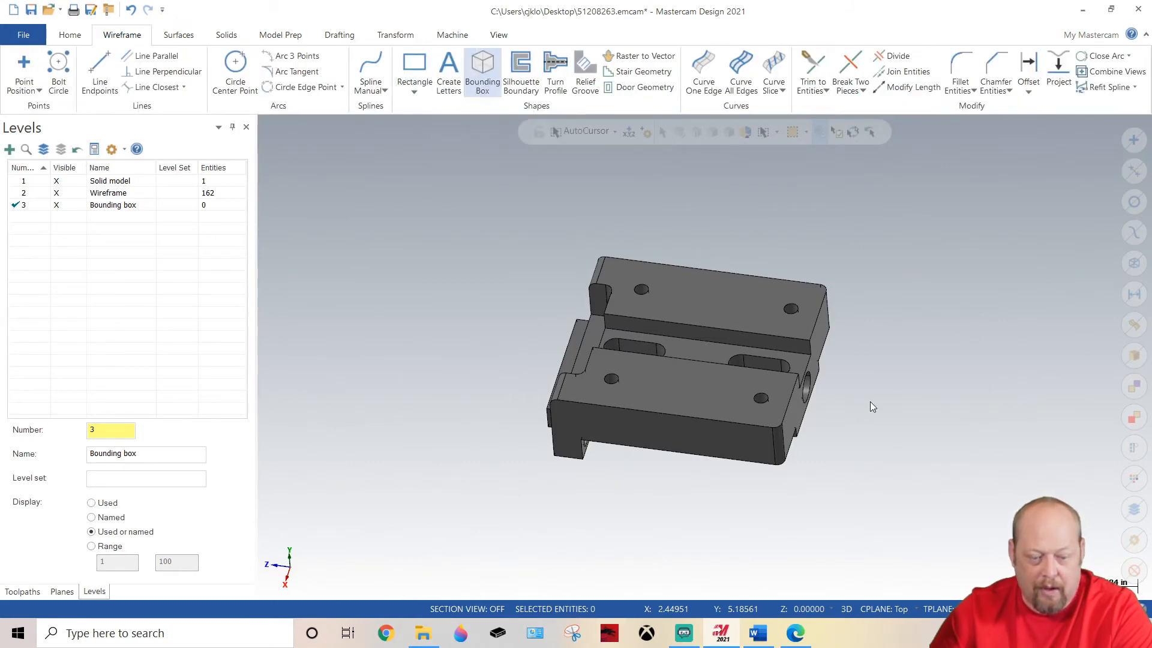
pyautogui.moveTo(894, 469); pyautogui.dragTo(933, 502)
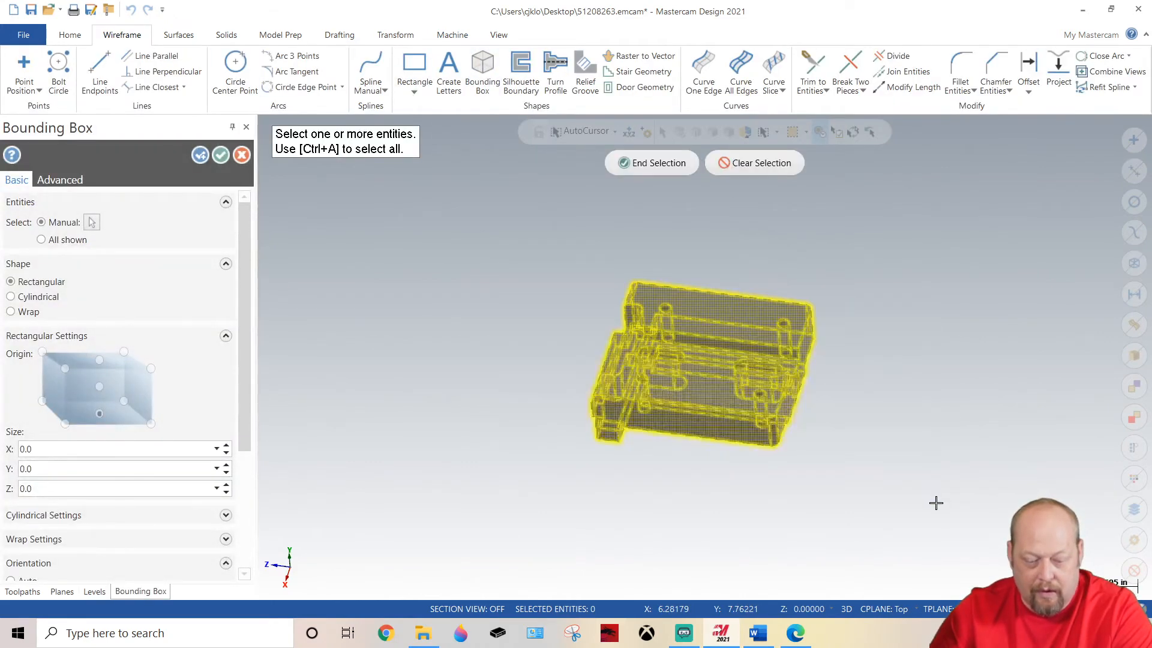
pyautogui.click(636, 164)
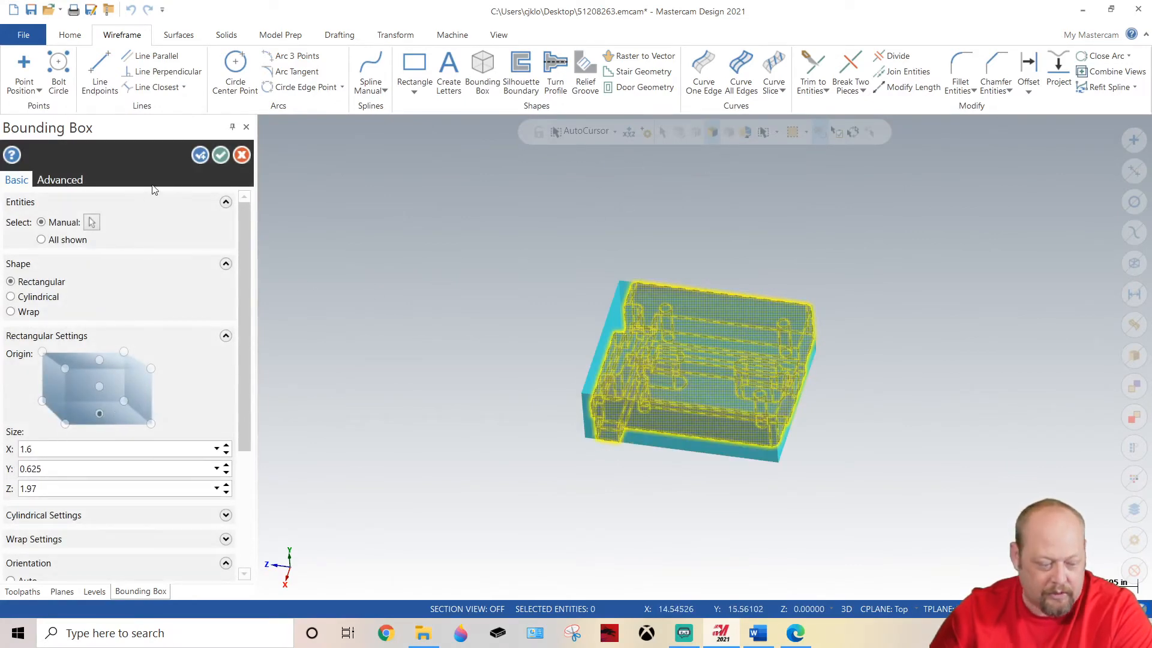
pyautogui.click(220, 156)
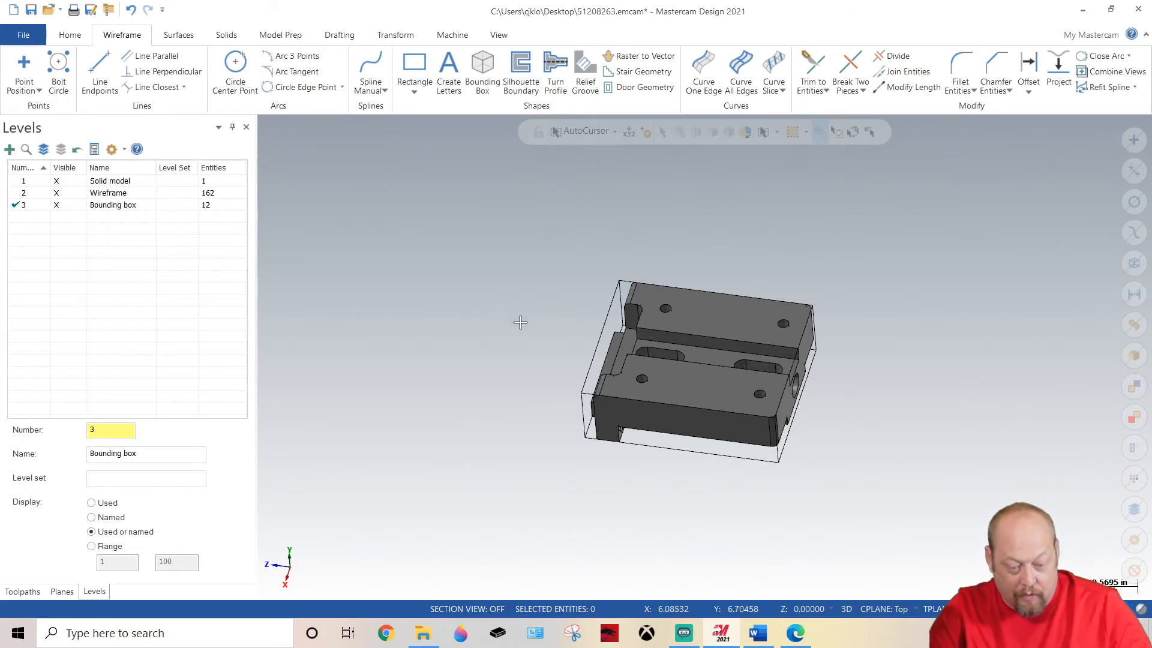
# Compare the part without and with the bounding box by undoing and redoing it, and examine the box from other angles.
pyautogui.scroll(2, 644, 343)
pyautogui.hotkey('ctrl', 'z')
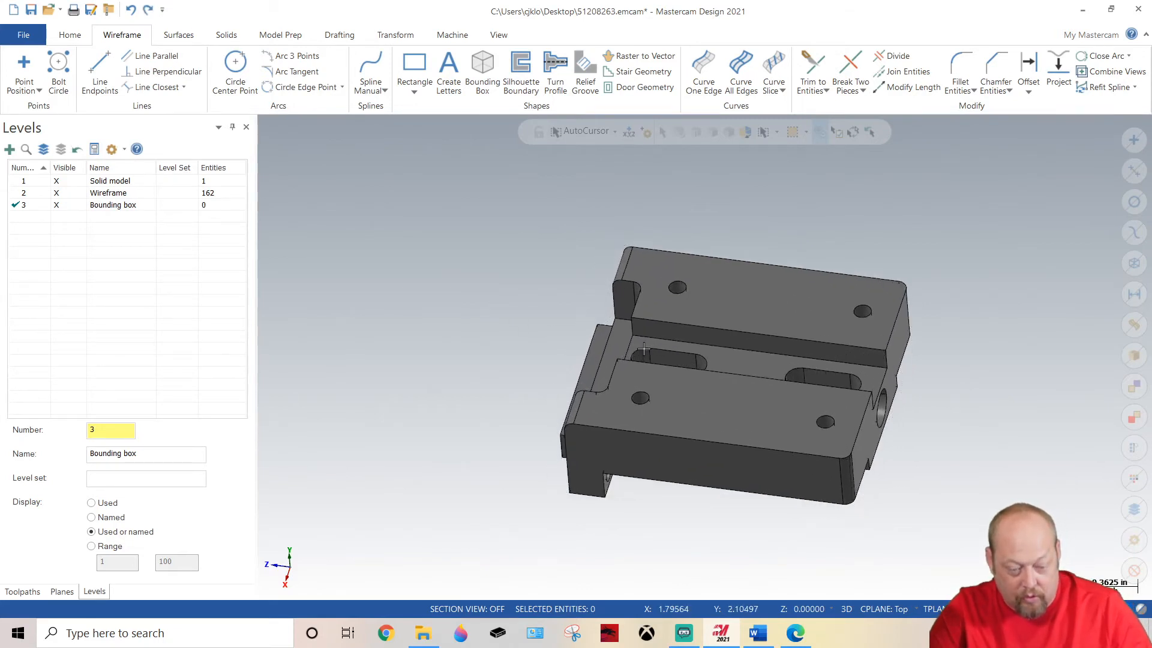
pyautogui.hotkey('ctrl', 'y')
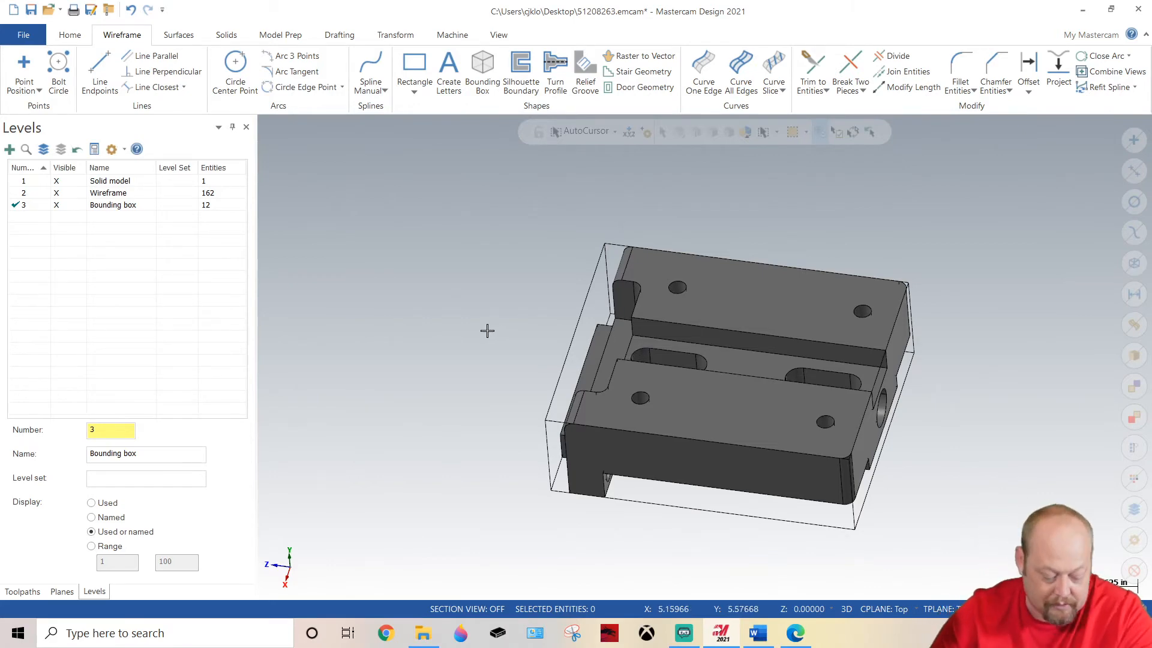
pyautogui.scroll(-1, 480, 329)
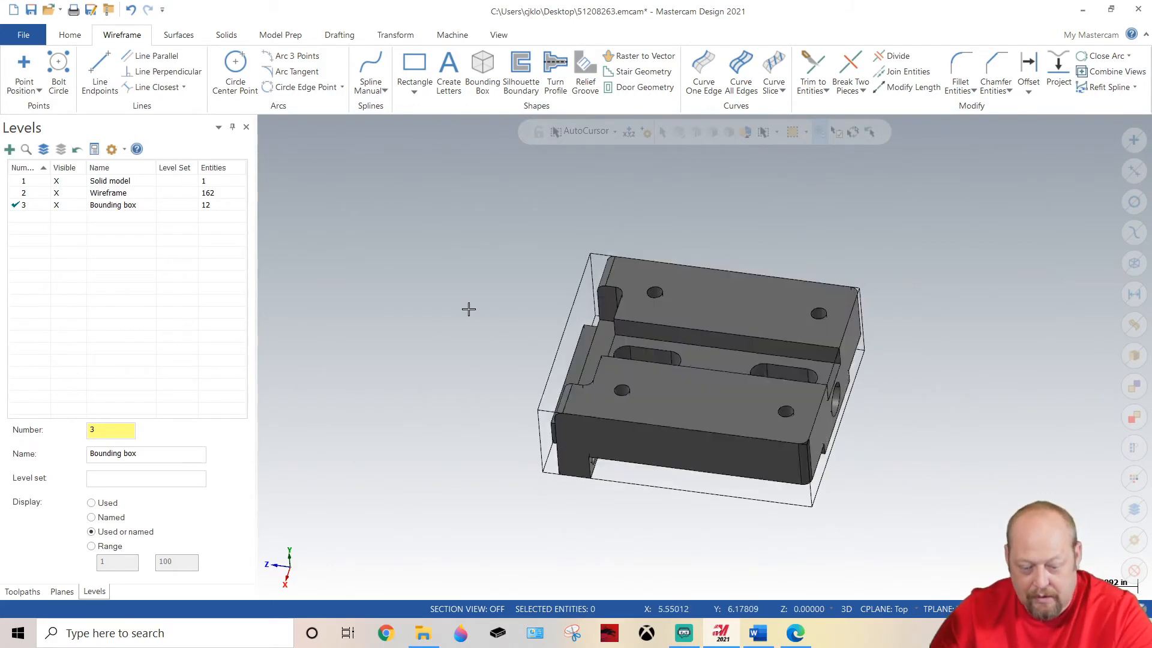
pyautogui.moveTo(456, 368)
pyautogui.mouseDown(button='middle')
pyautogui.moveTo(432, 250)
pyautogui.moveTo(477, 383)
pyautogui.moveTo(444, 396)
pyautogui.moveTo(447, 368)
pyautogui.mouseUp(button='middle')
pyautogui.moveTo(492, 324)
pyautogui.mouseDown(button='middle')
pyautogui.moveTo(539, 383)
pyautogui.moveTo(496, 347)
pyautogui.moveTo(491, 398)
pyautogui.moveTo(437, 416)
pyautogui.moveTo(499, 386)
pyautogui.moveTo(499, 260)
pyautogui.mouseUp(button='middle')
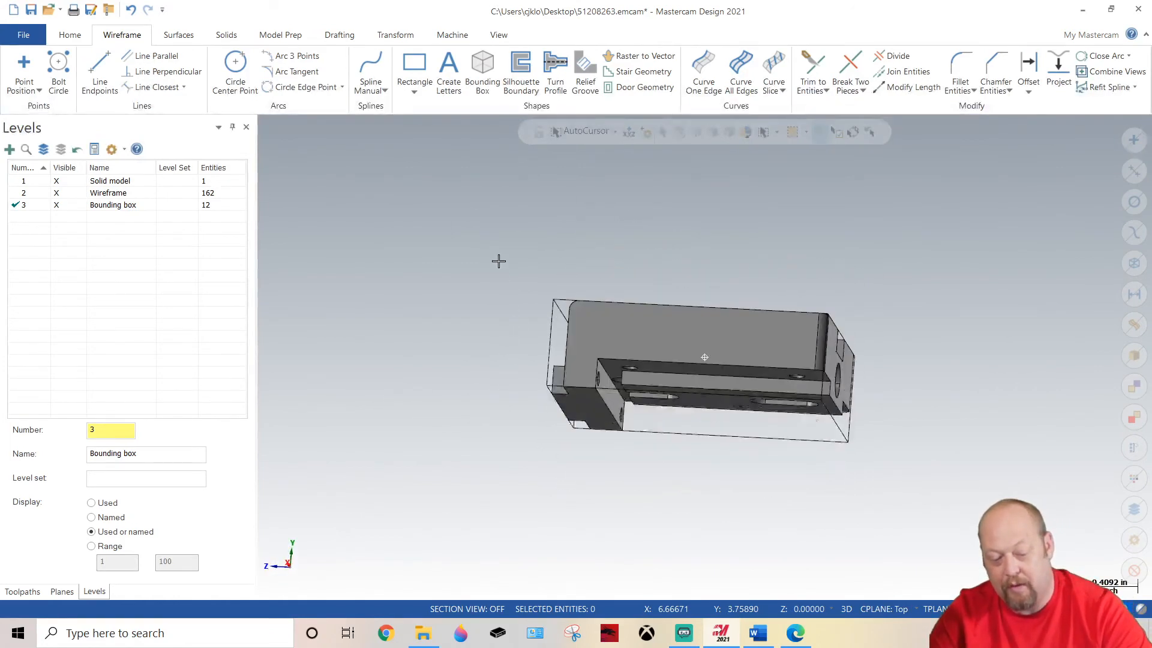
# Hide the Wireframe and Solid model levels and show the bounding box in the Top view.
pyautogui.click(67, 193)
pyautogui.click(66, 181)
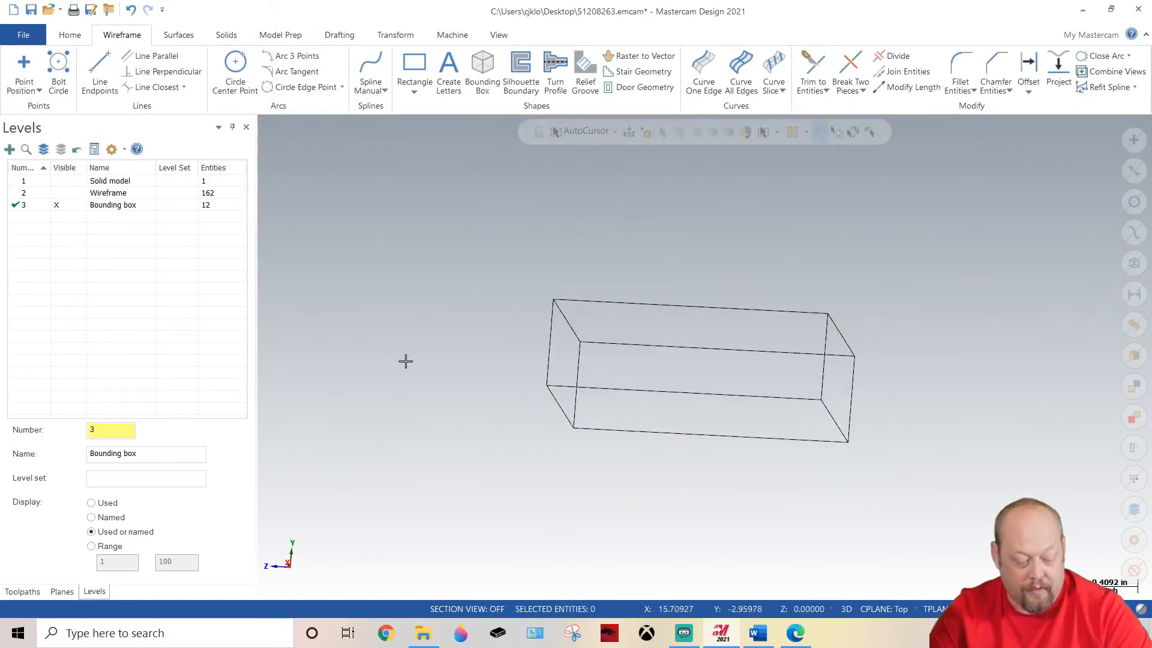
pyautogui.hotkey('alt', '1')
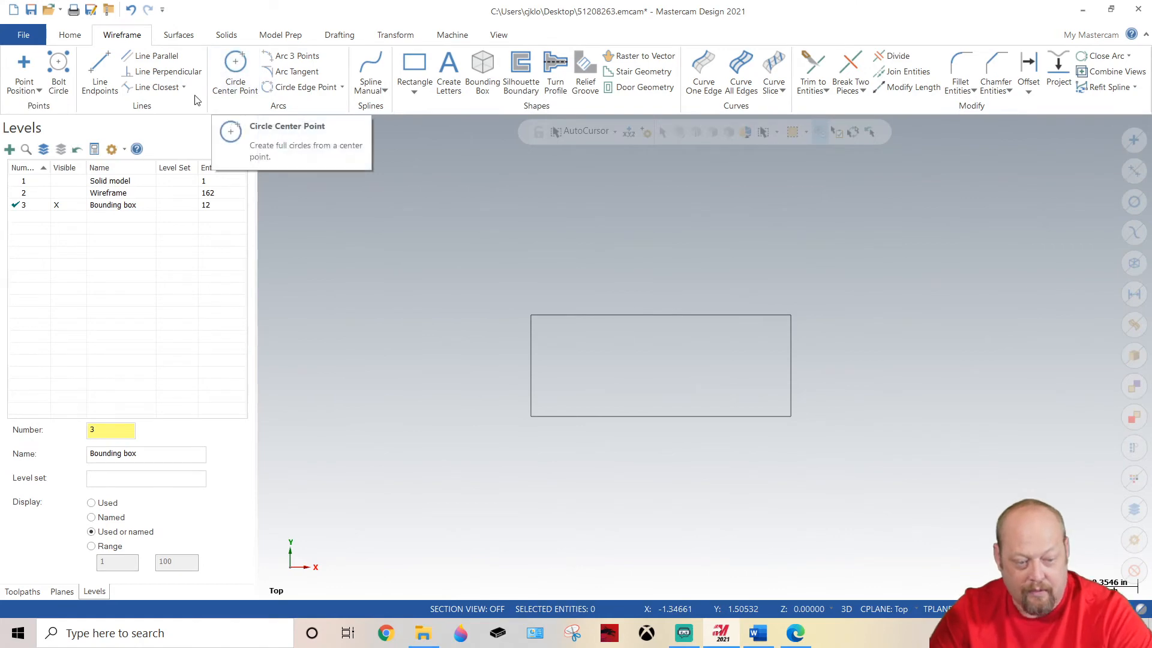
# Try Smart Dimension on the horizontal and vertical edges of the box in the Top view, and undo both dimensions.
pyautogui.click(339, 35)
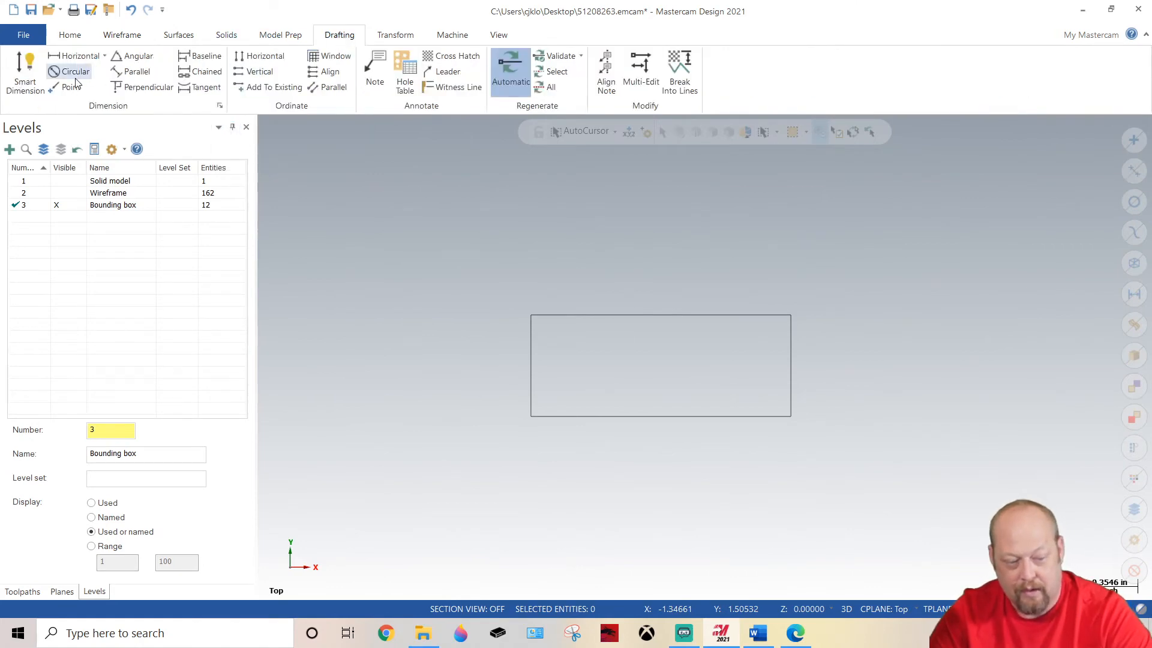
pyautogui.click(25, 71)
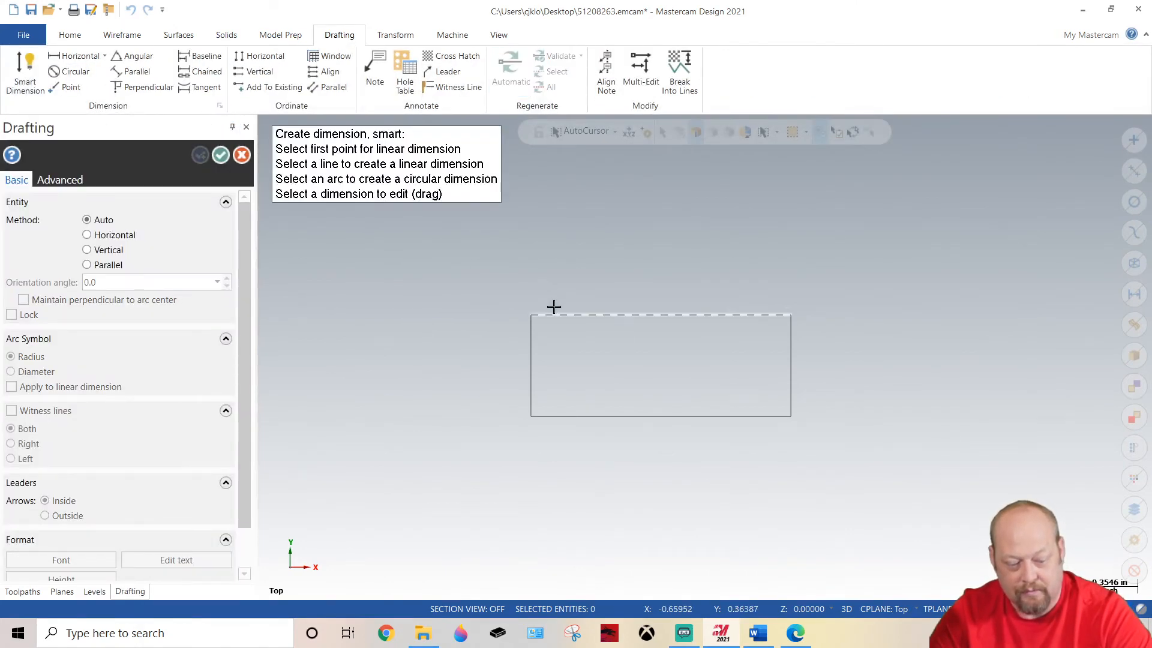
pyautogui.click(554, 306)
pyautogui.click(619, 261)
pyautogui.click(531, 340)
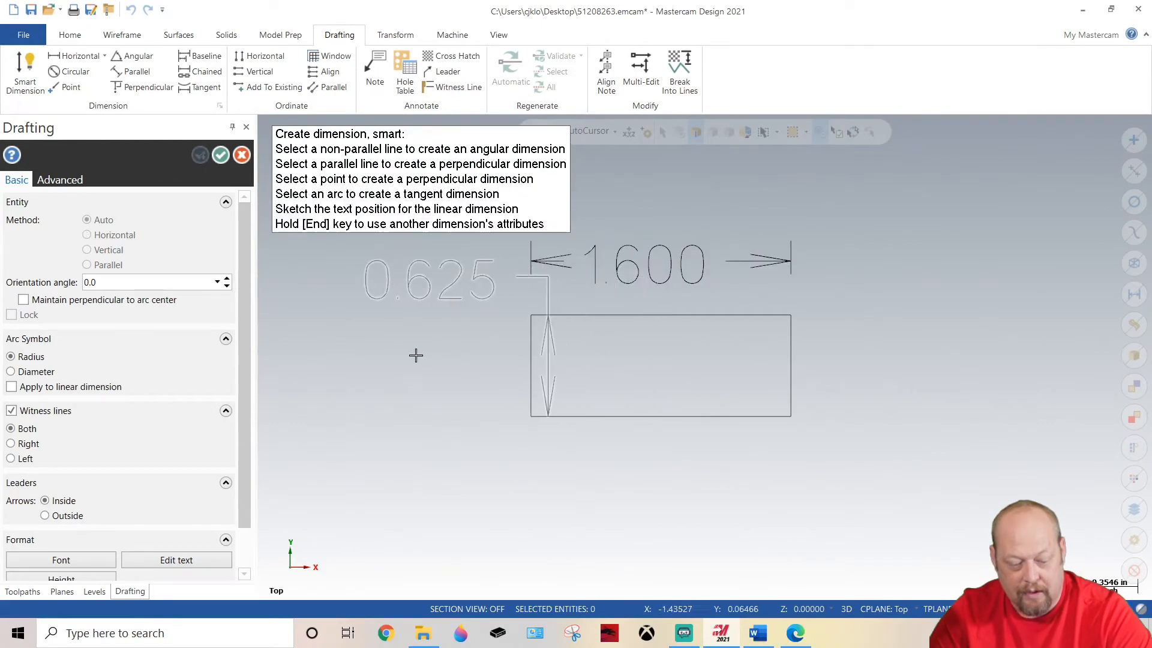
pyautogui.click(368, 355)
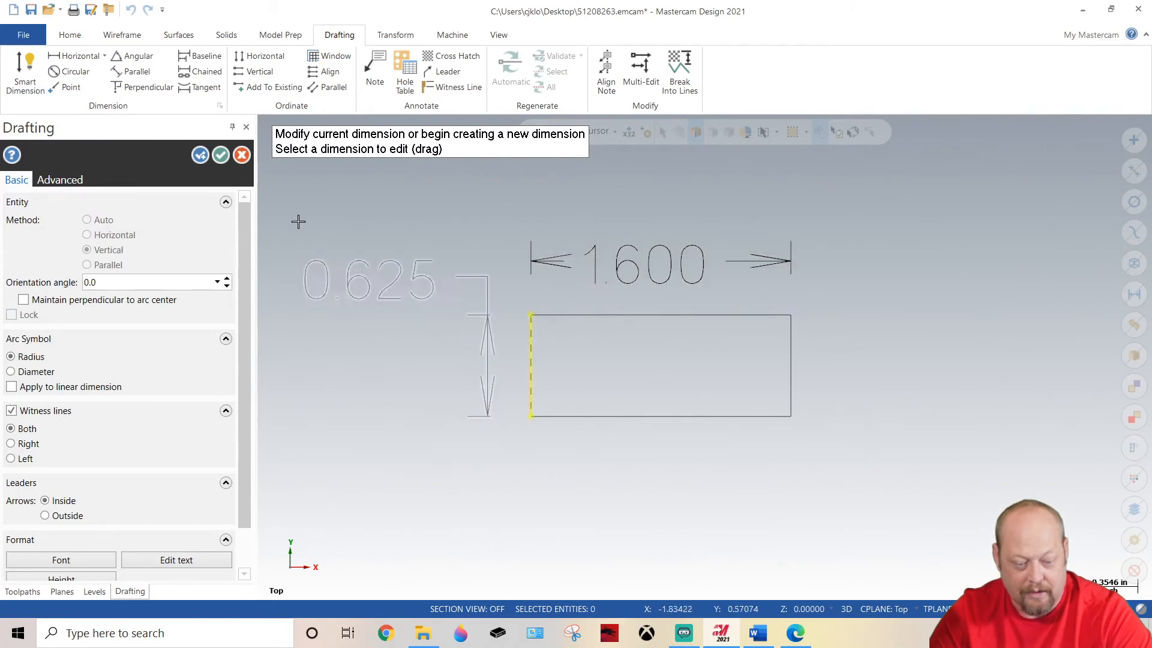
pyautogui.click(241, 155)
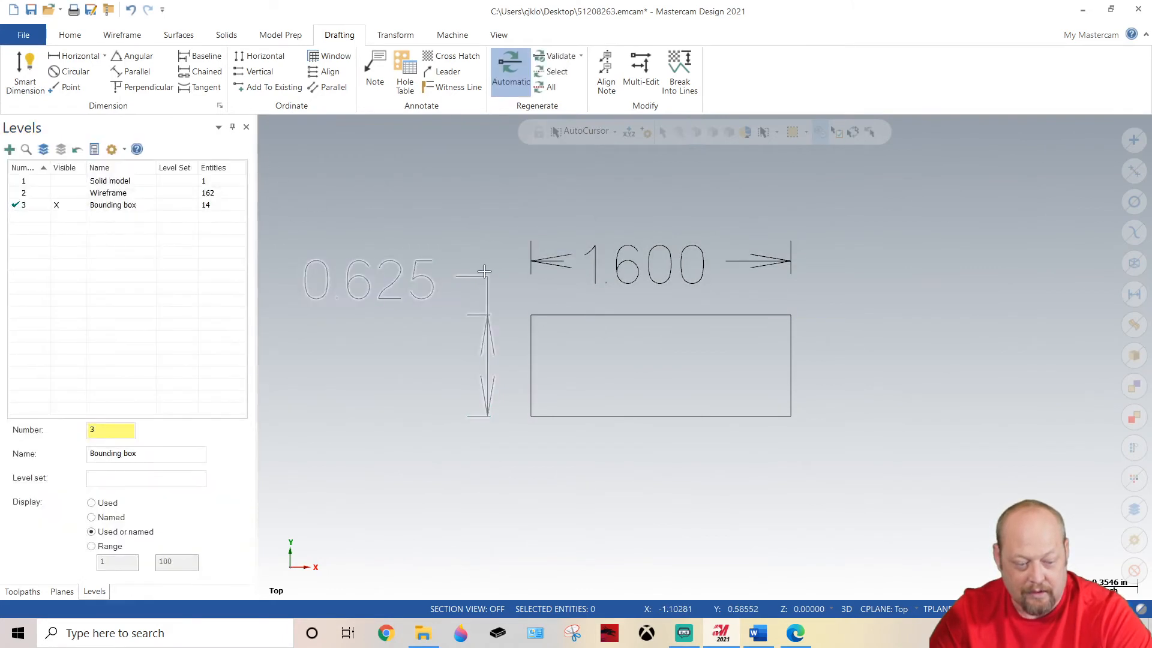
pyautogui.hotkey('ctrl', 'z')
pyautogui.hotkey('ctrl', 'z')
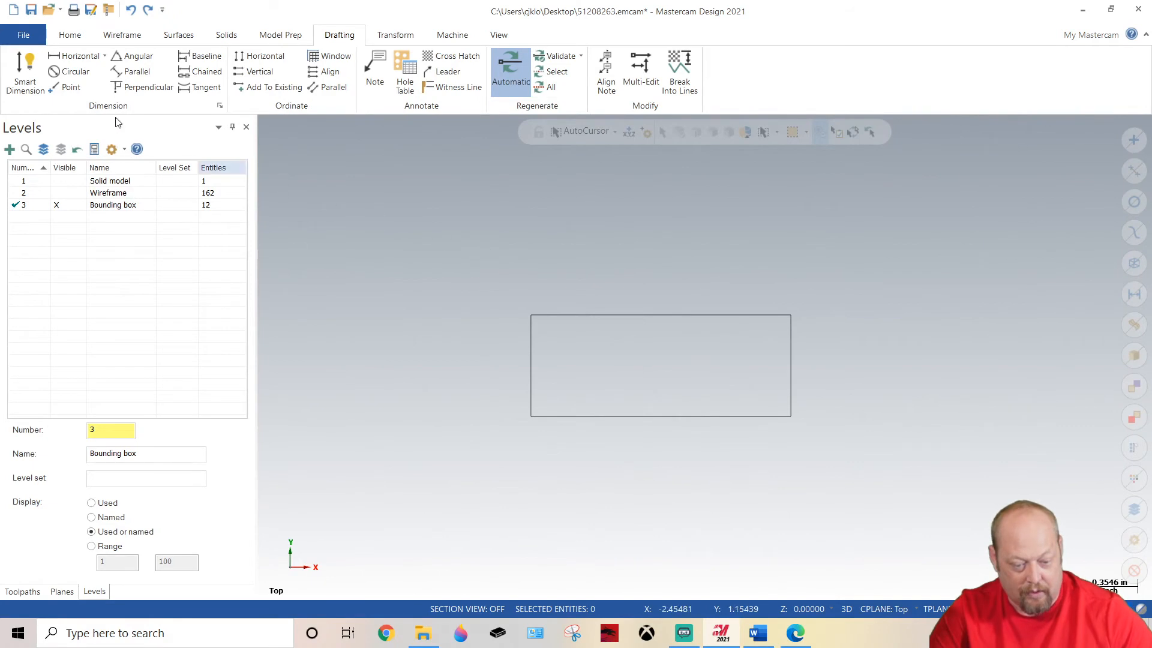
# Dimension the bounding box's upper horizontal edge above it and its vertical edge on the left side using Smart Dimension.
pyautogui.click(25, 71)
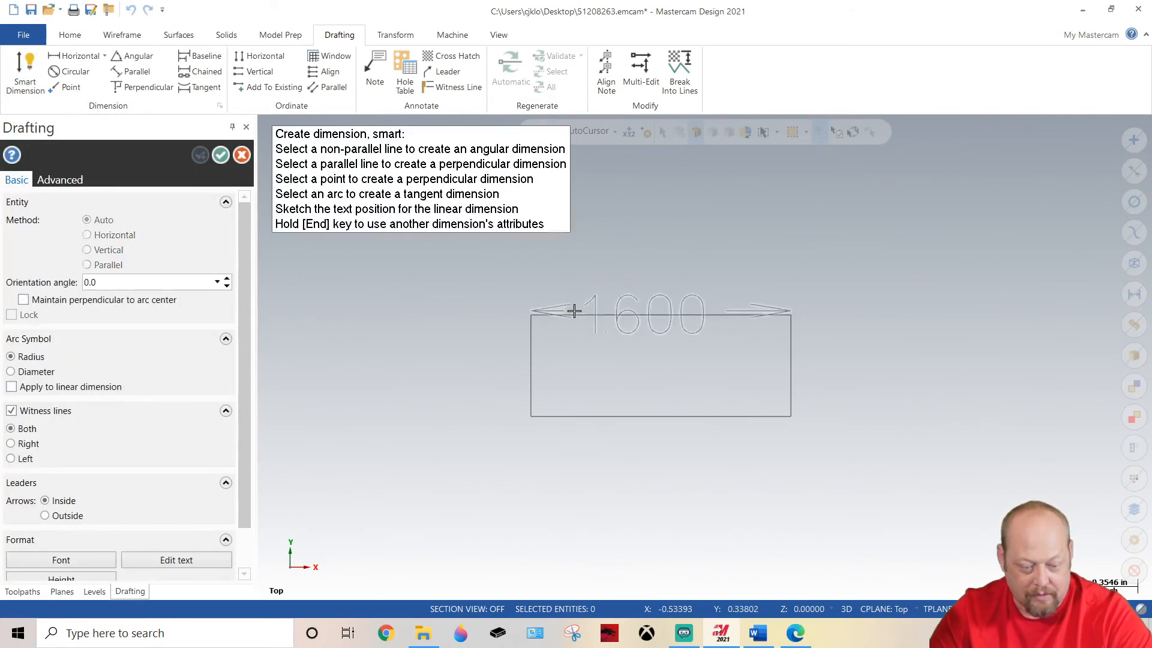
pyautogui.click(632, 234)
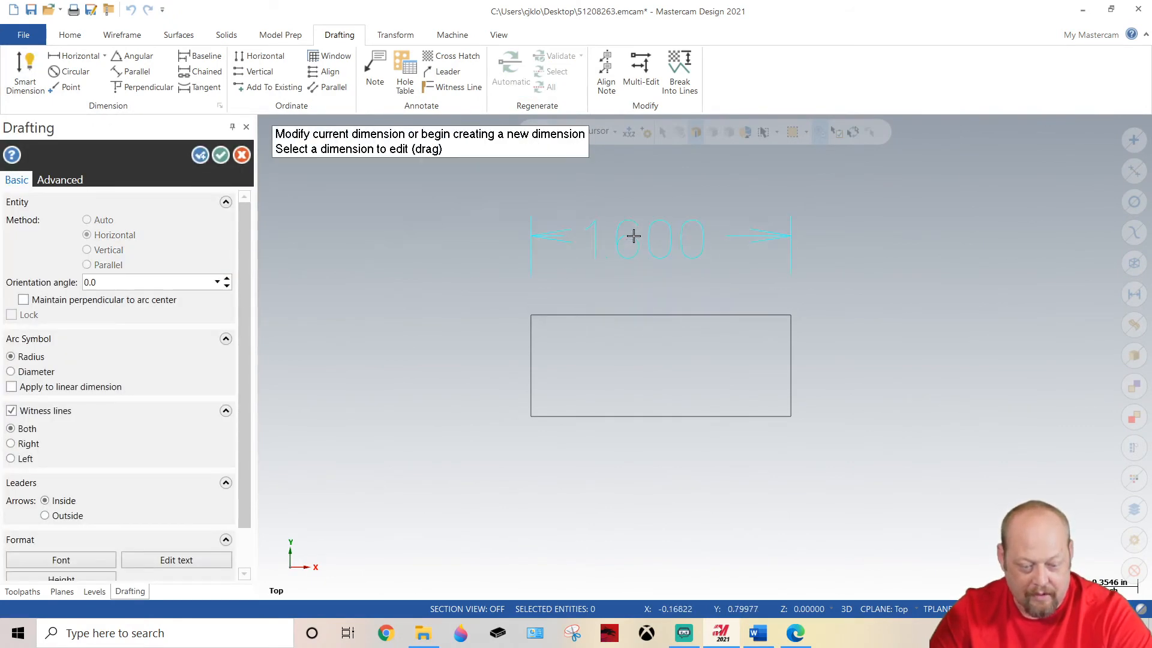
pyautogui.click(530, 336)
pyautogui.click(355, 356)
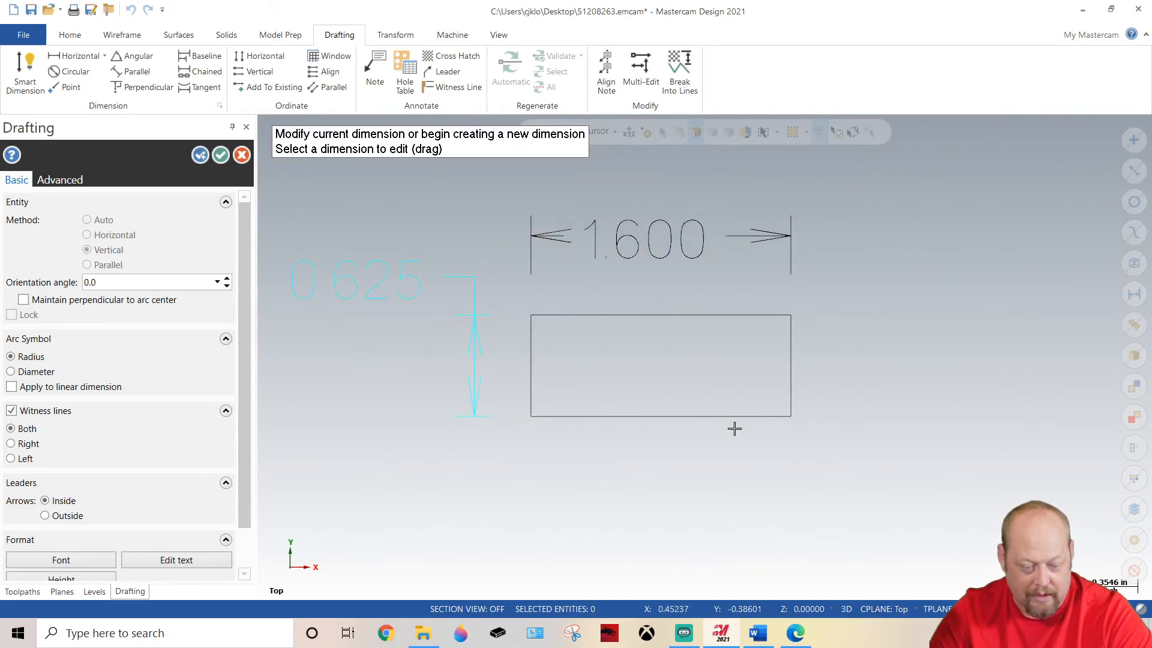
# Try to dimension the box's edge along the Z axis with Smart Dimension, and finish the dimensioning command.
pyautogui.scroll(-1, 732, 428)
pyautogui.moveTo(658, 423); pyautogui.dragTo(781, 326, button='middle')
pyautogui.click(790, 283)
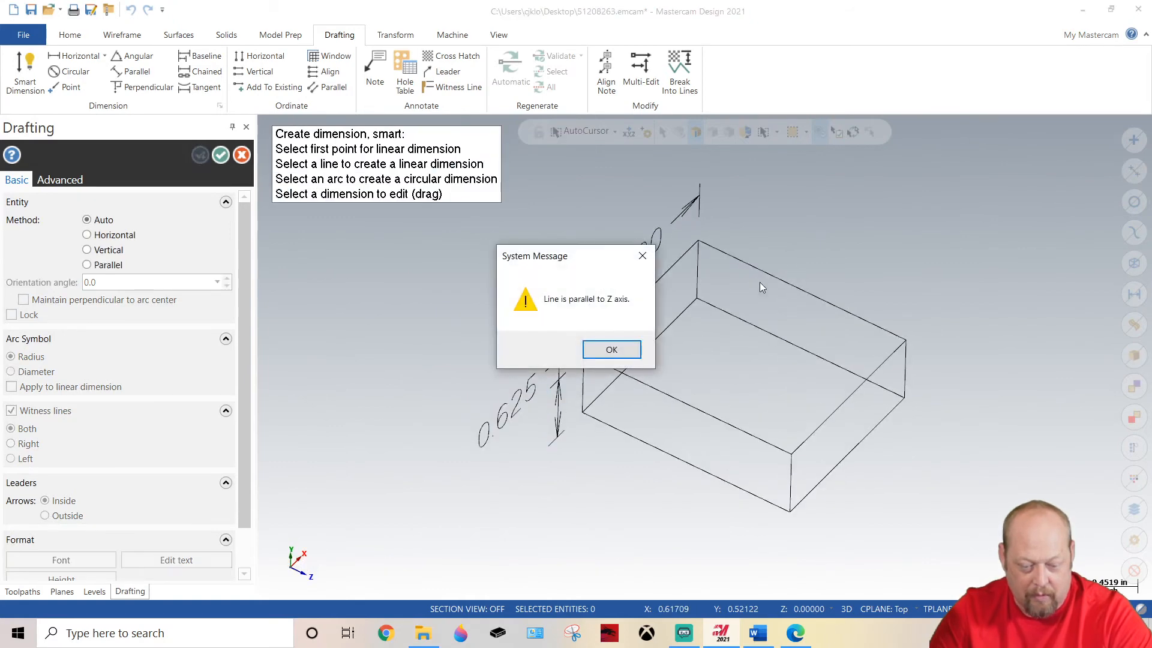
pyautogui.click(605, 348)
pyautogui.click(220, 155)
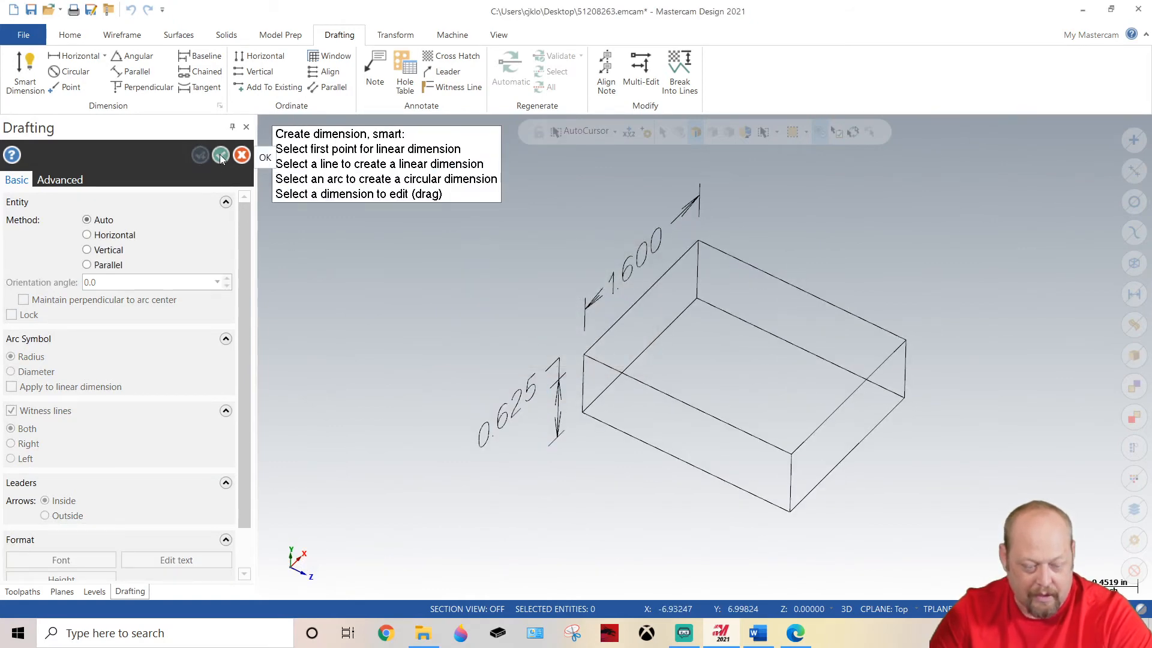
# Set the Right plane as the graphics view, WCS, construction plane and tool plane.
pyautogui.moveTo(461, 300); pyautogui.dragTo(494, 265, button='middle')
pyautogui.hotkey('alt', '1')
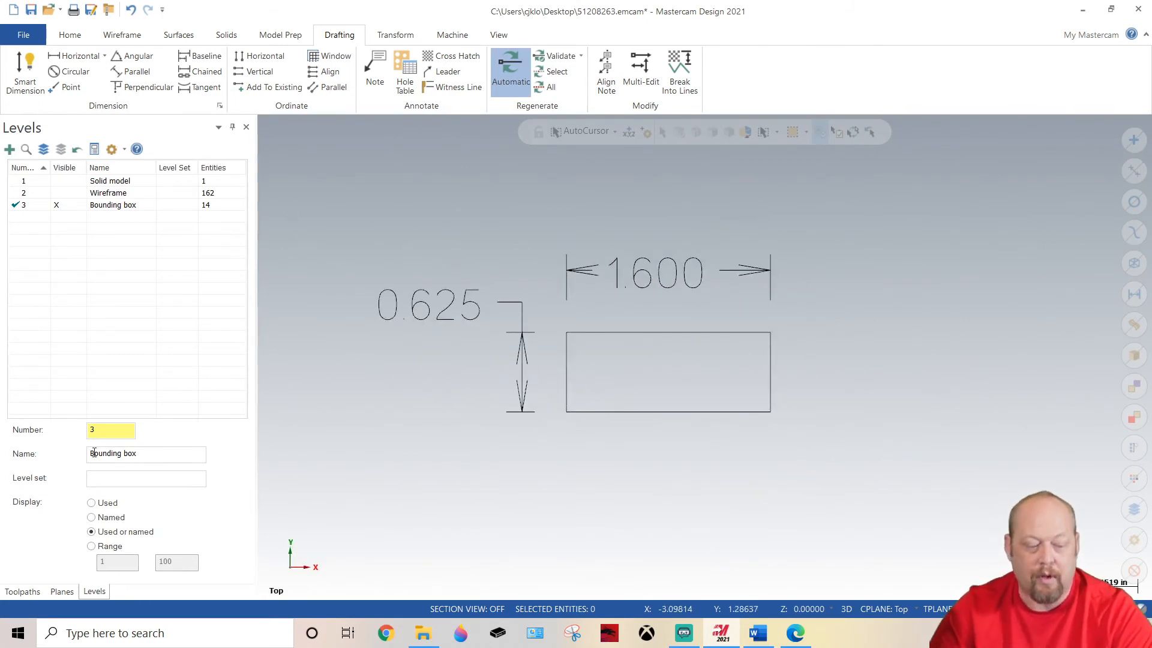
pyautogui.click(62, 592)
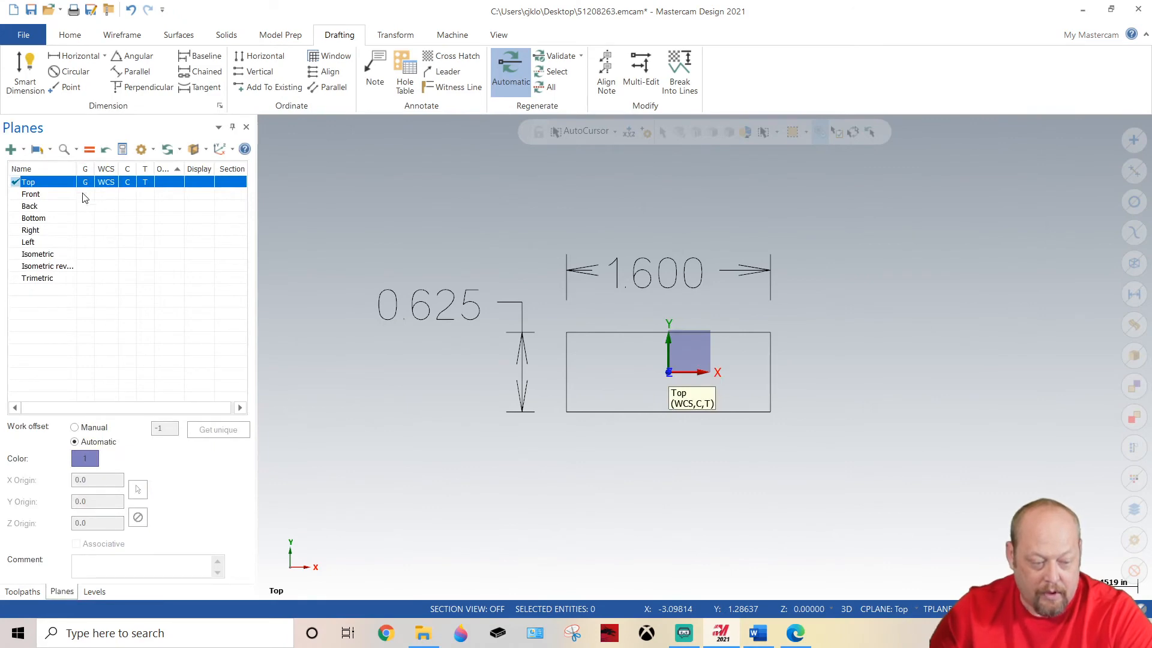
pyautogui.click(84, 230)
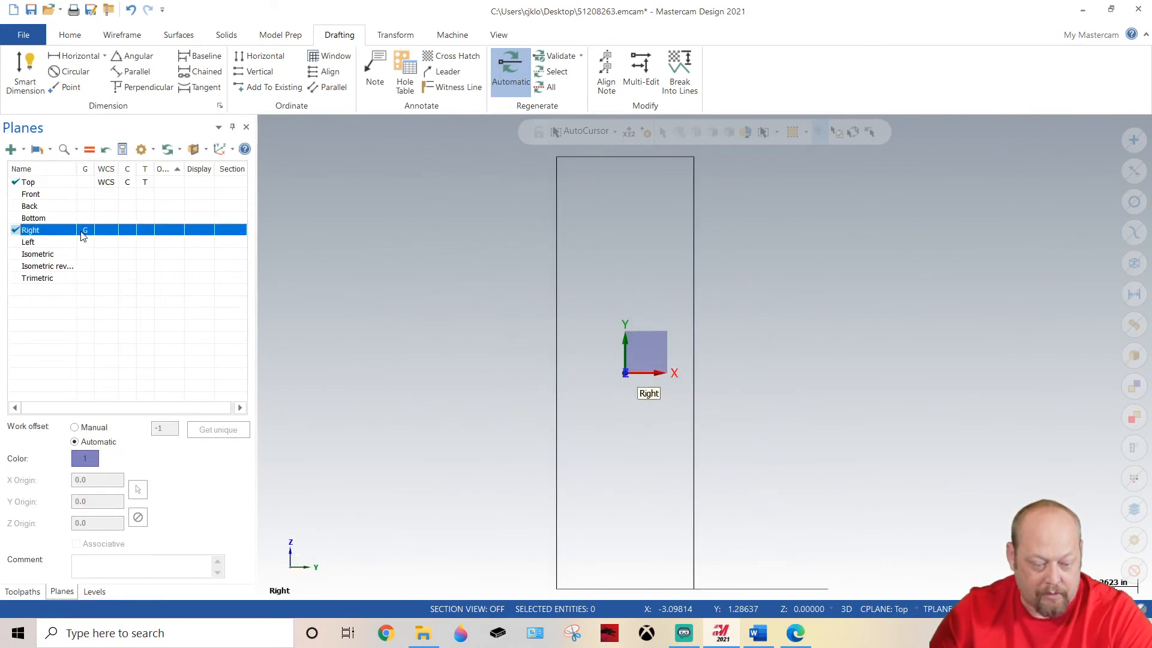
pyautogui.click(106, 230)
pyautogui.click(135, 232)
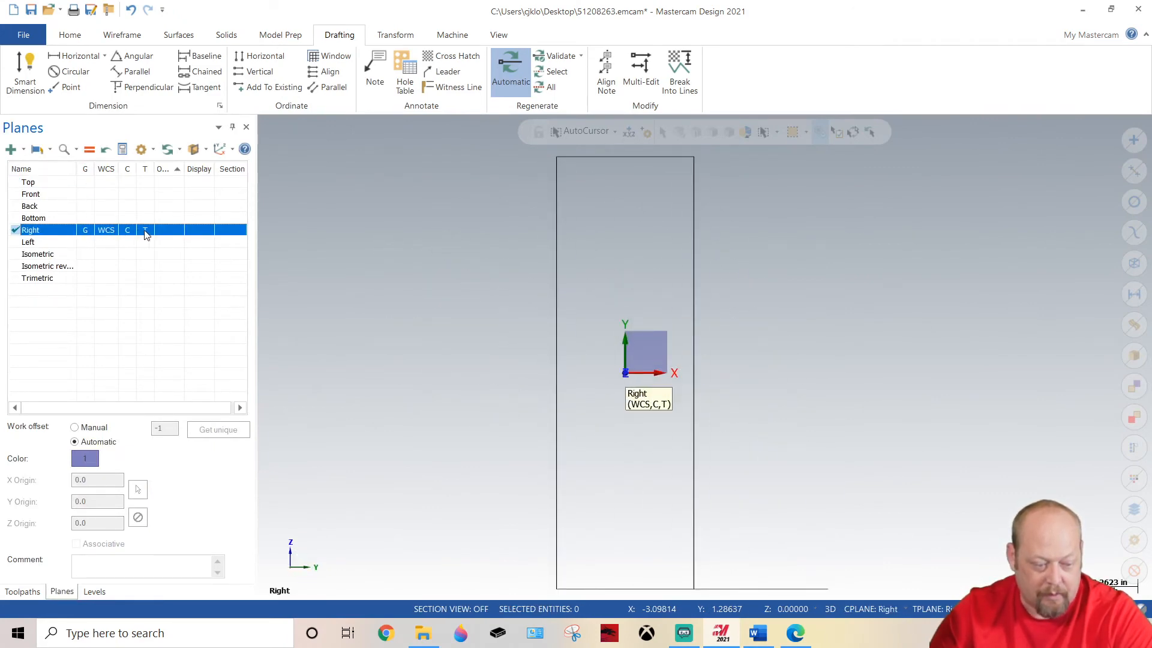
# Dimension the bounding box's long vertical edge in the Right view, placing the dimension to the right of the box.
pyautogui.click(25, 75)
pyautogui.click(688, 270)
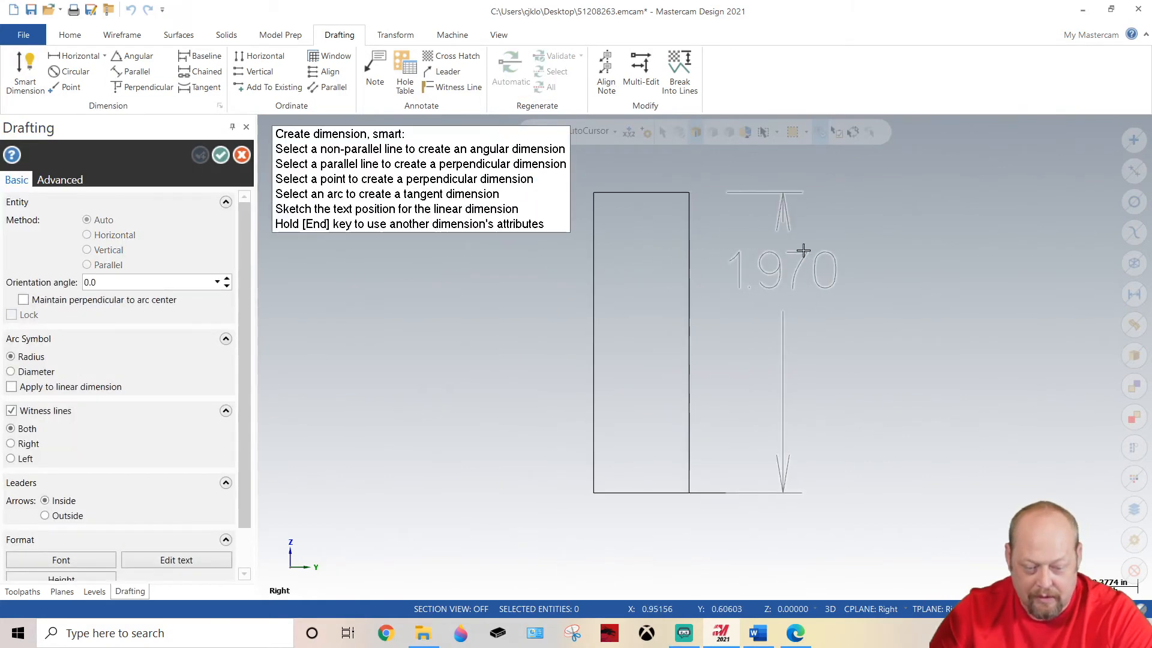
pyautogui.click(802, 255)
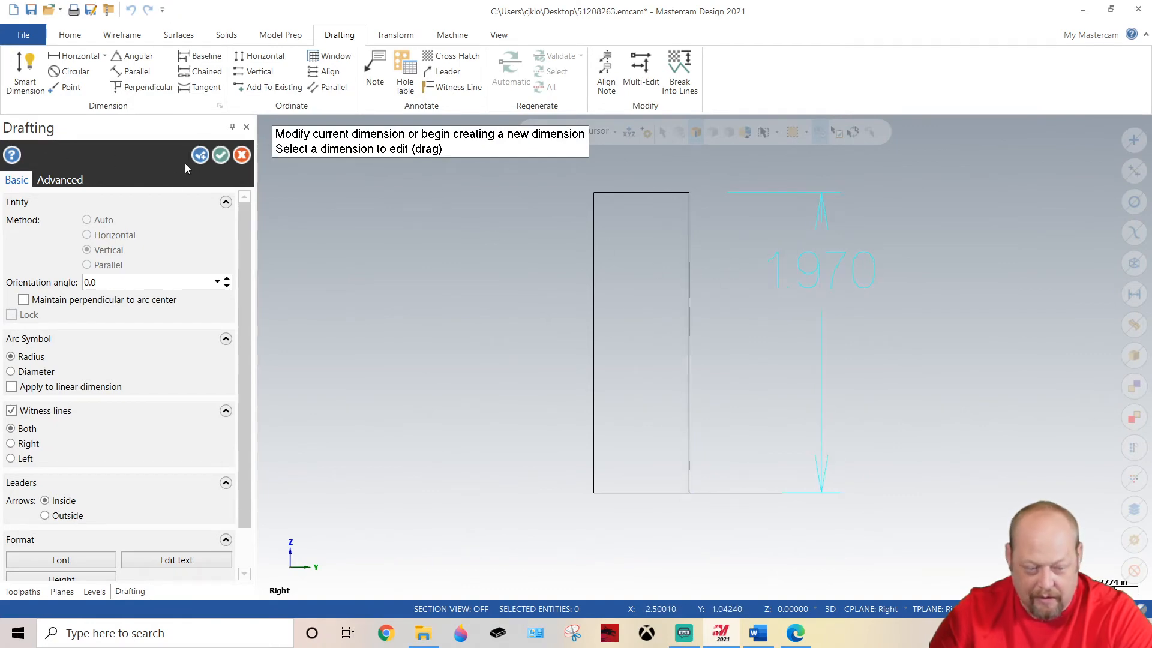
pyautogui.click(221, 154)
# Restore the Top plane as the view, WCS, construction plane and tool plane, and inspect the three dimensions in 3D.
pyautogui.click(85, 183)
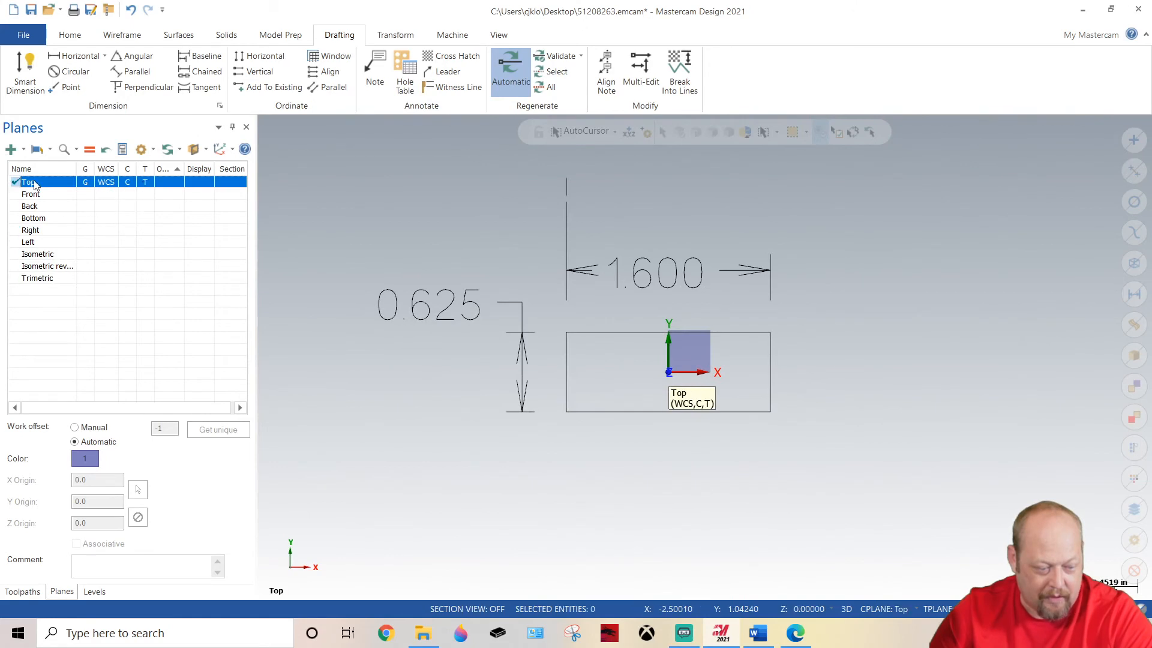
pyautogui.moveTo(631, 393); pyautogui.dragTo(571, 360, button='middle')
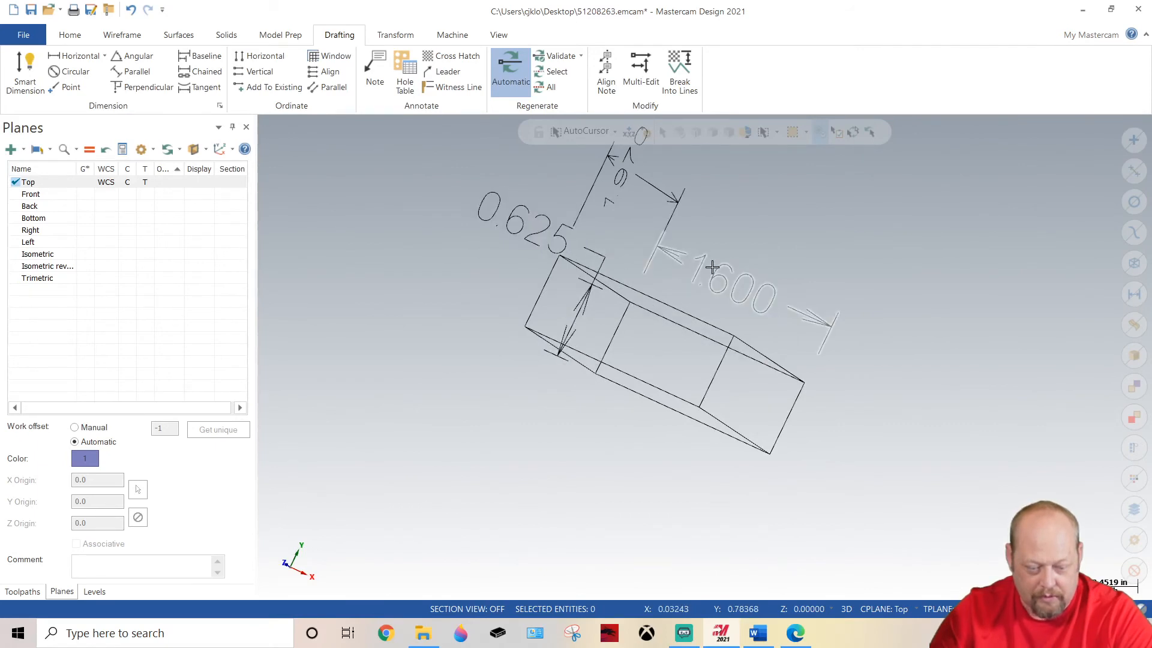
pyautogui.scroll(-1, 720, 274)
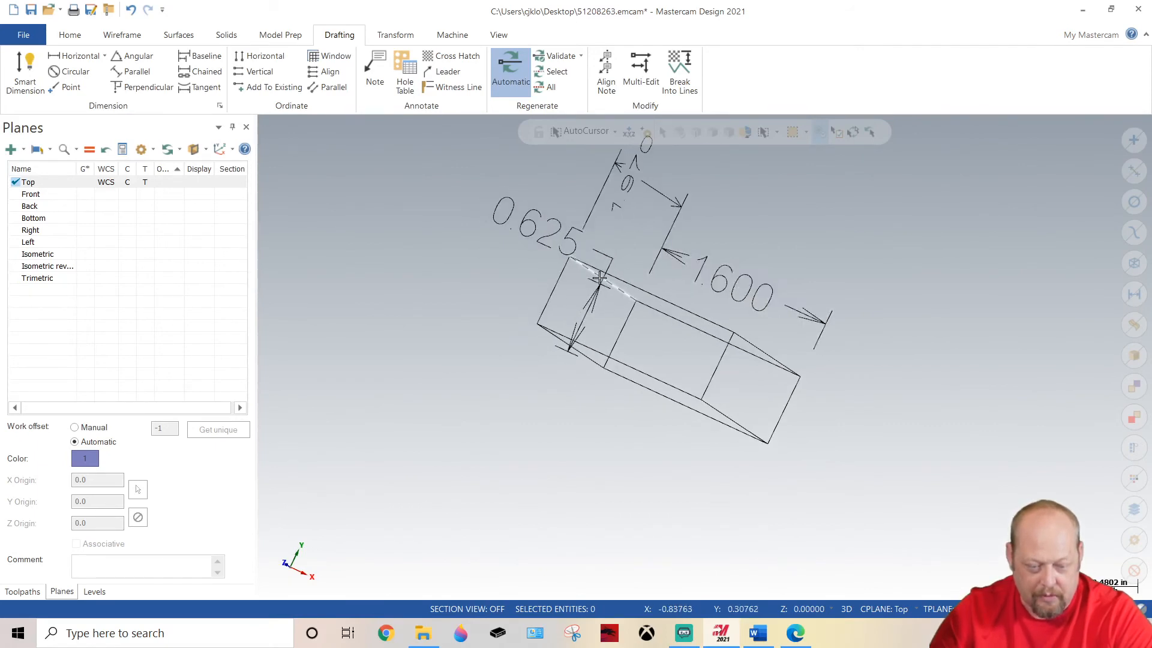
pyautogui.scroll(-5, 591, 339)
pyautogui.moveTo(552, 354); pyautogui.dragTo(354, 366, button='middle')
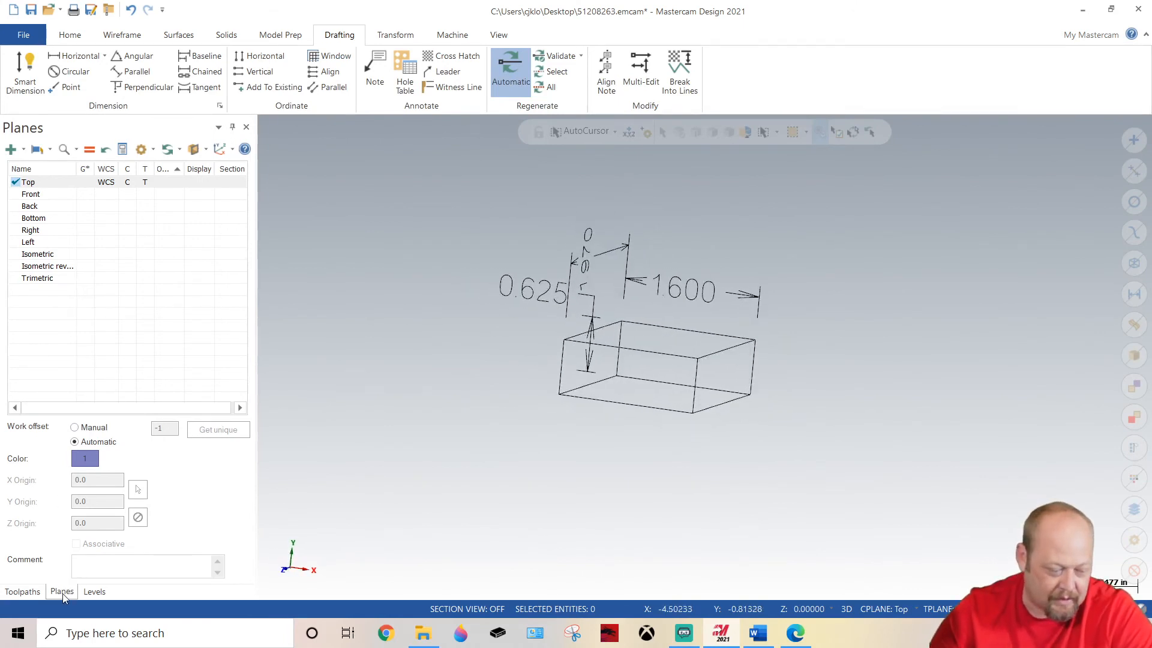
# Create level 4 as the active level and name it Stock sixe.
pyautogui.click(102, 592)
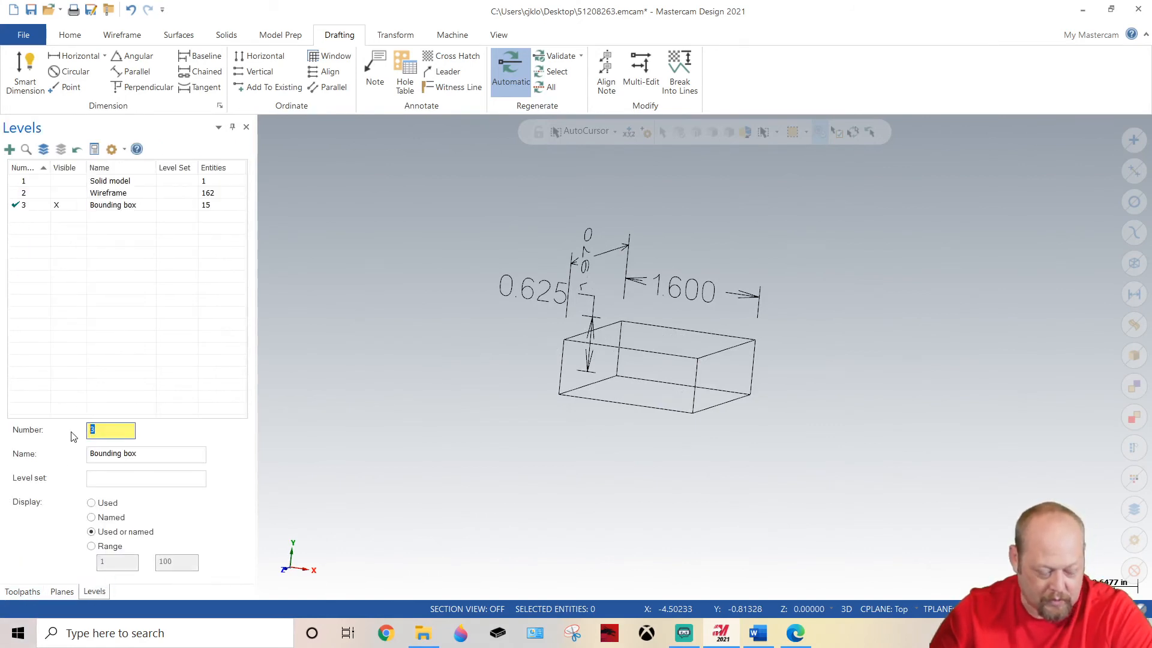
pyautogui.press('Return')
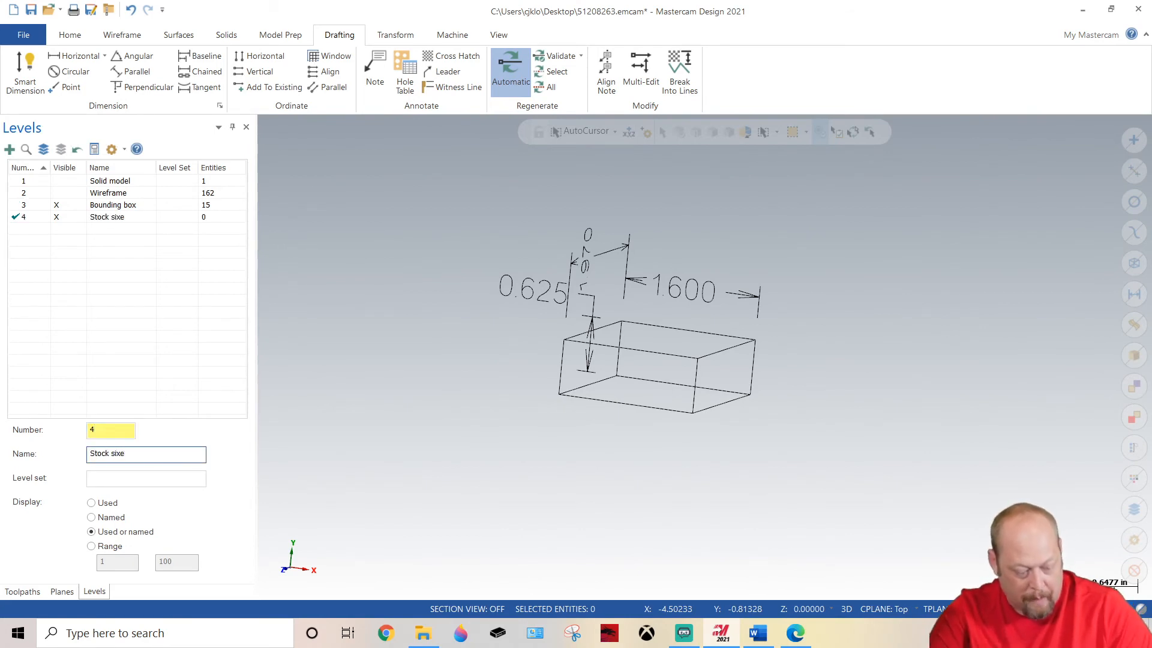
pyautogui.hotkey('alt', '1')
pyautogui.scroll(-1, 653, 323)
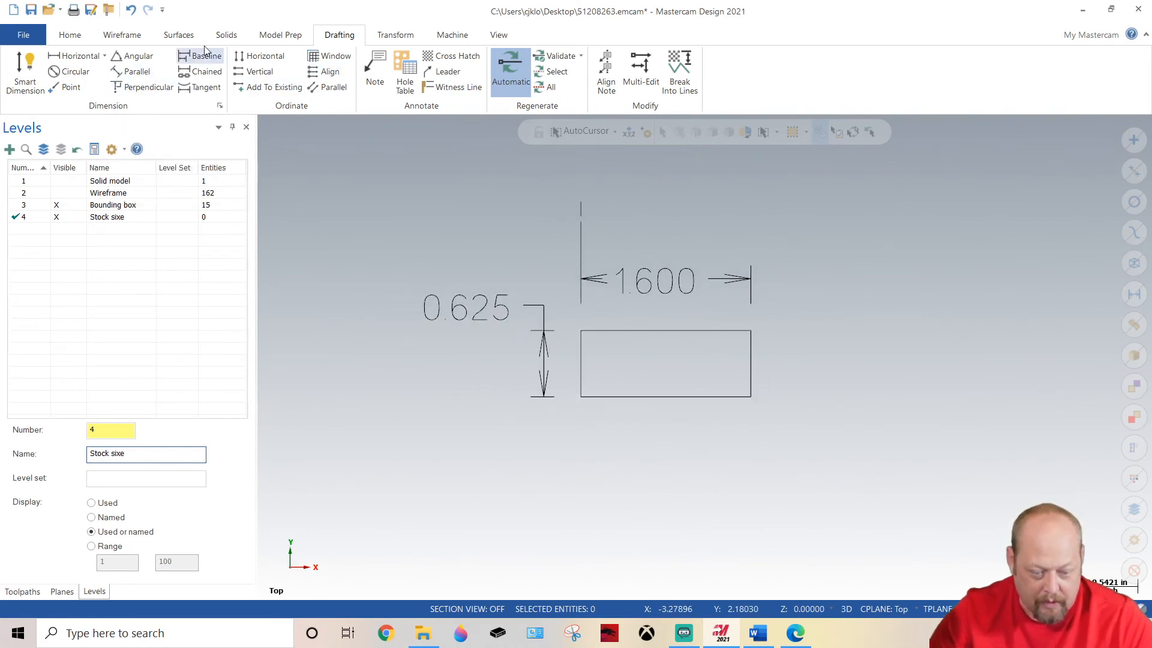
pyautogui.click(120, 36)
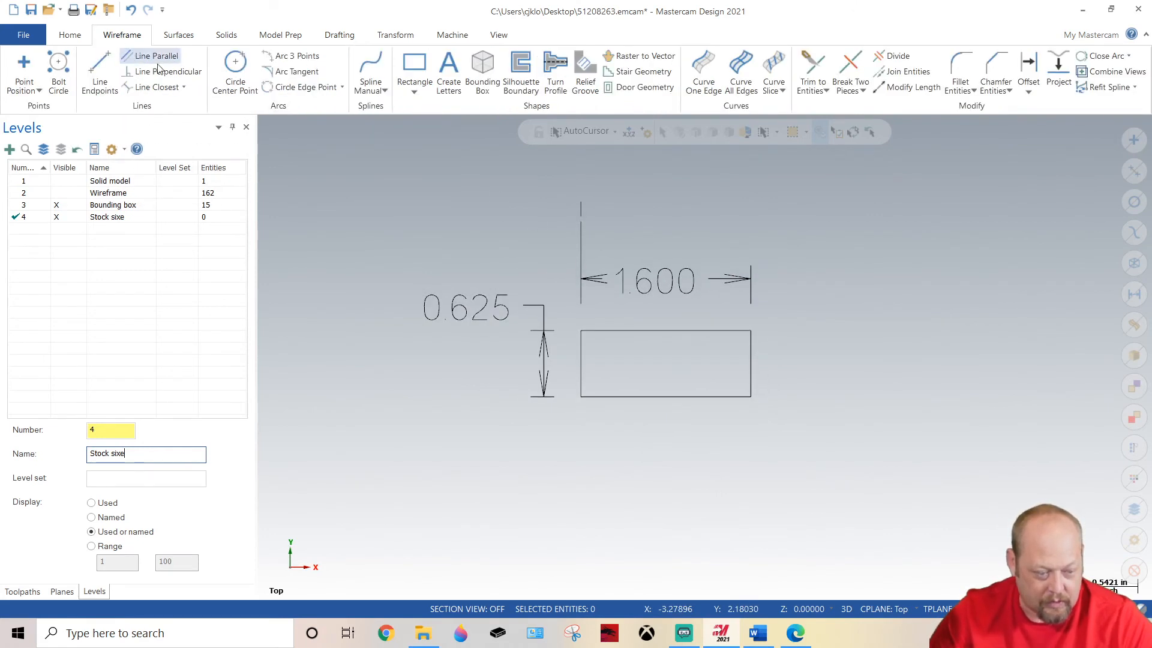
pyautogui.click(414, 66)
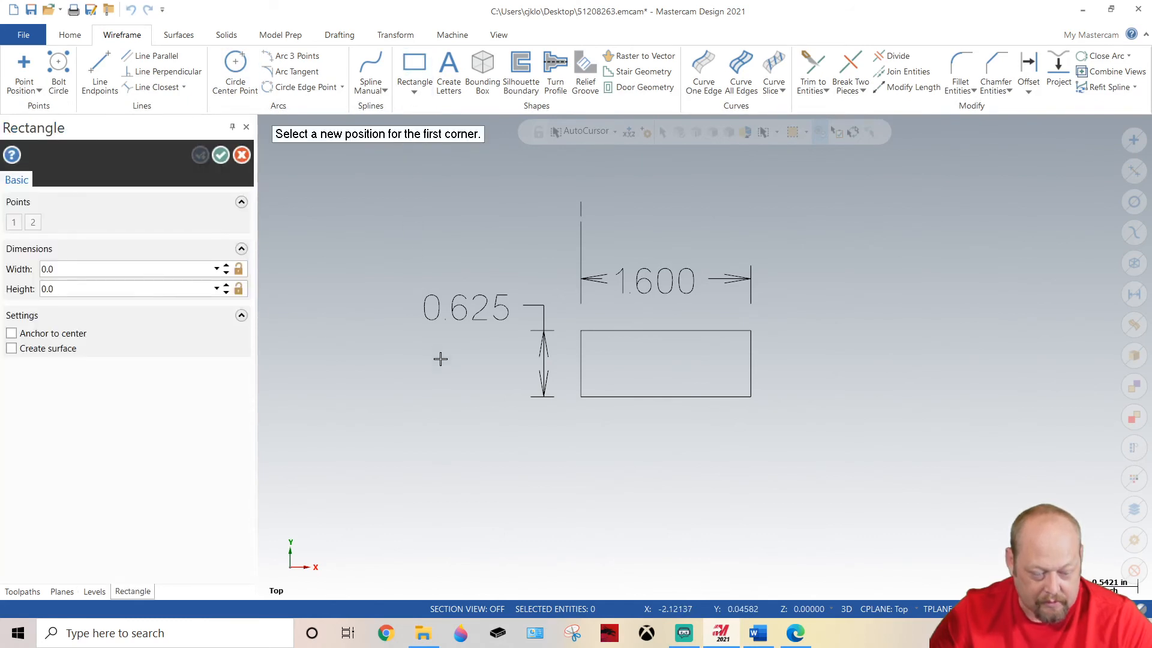
pyautogui.moveTo(441, 359); pyautogui.dragTo(551, 346, button='middle')
pyautogui.press('Escape')
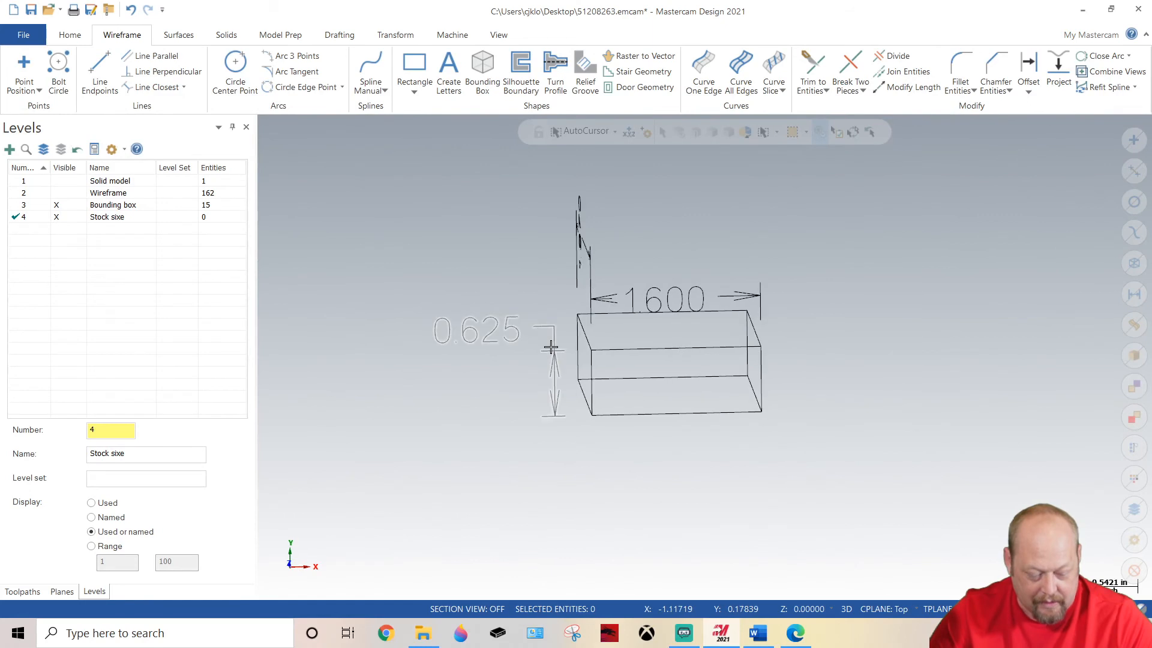
# Try to draw a diagonal line between opposite corners of the bounding box's front face.
pyautogui.hotkey('alt', '1')
pyautogui.click(99, 69)
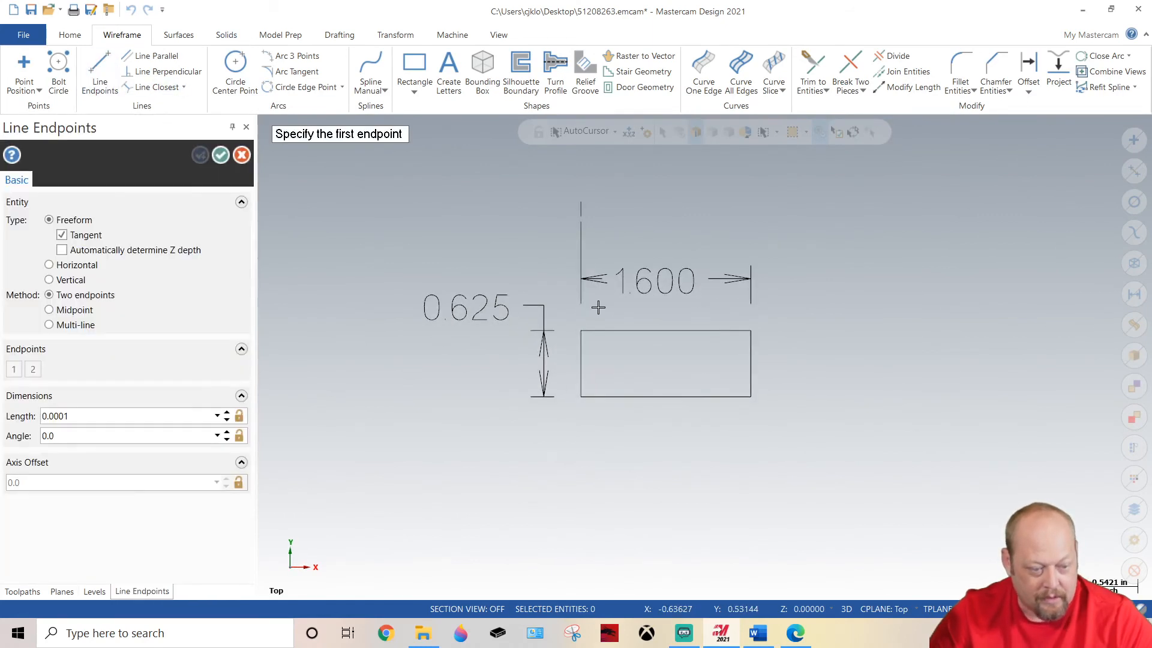
pyautogui.moveTo(598, 308); pyautogui.dragTo(549, 357, button='middle')
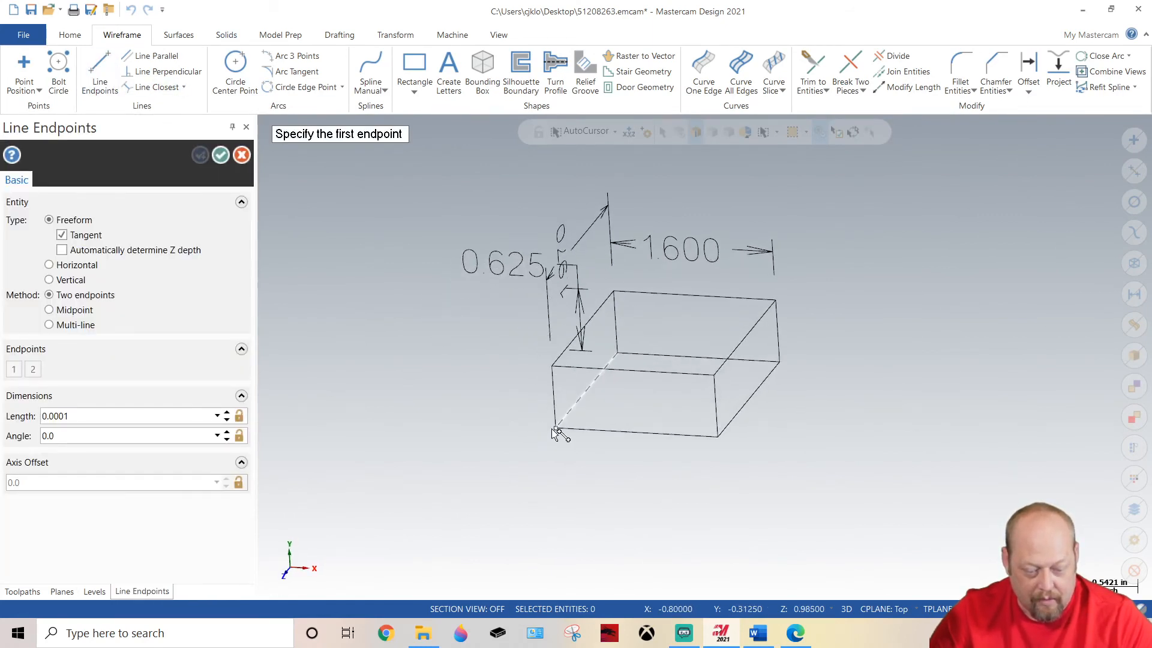
pyautogui.click(553, 428)
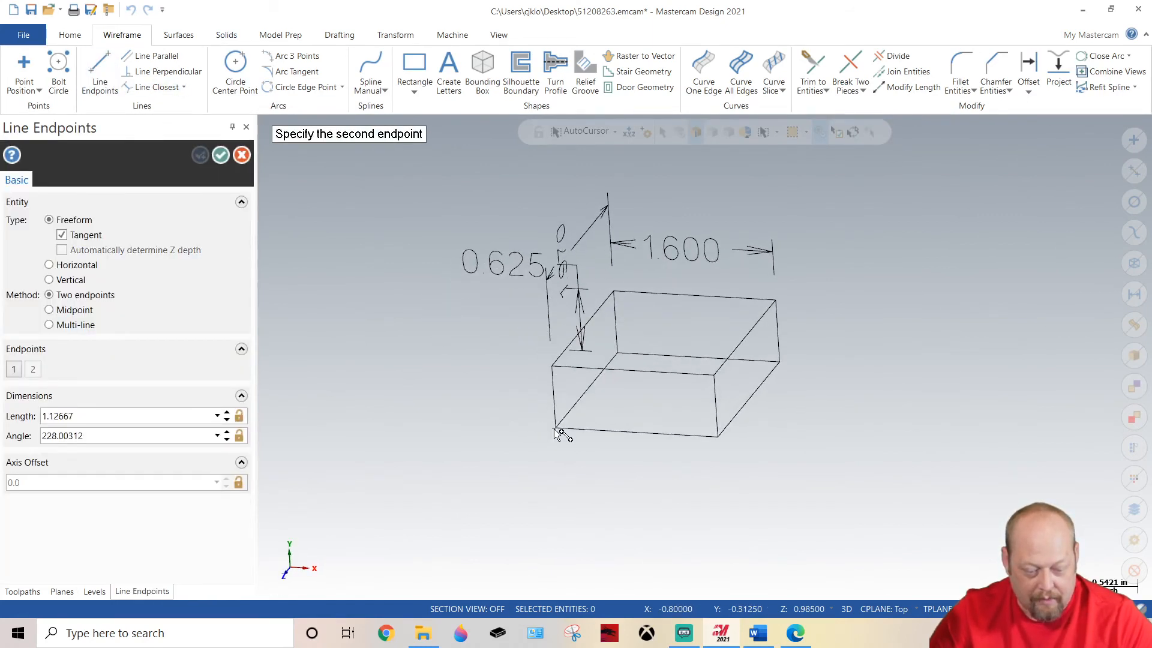
pyautogui.click(714, 376)
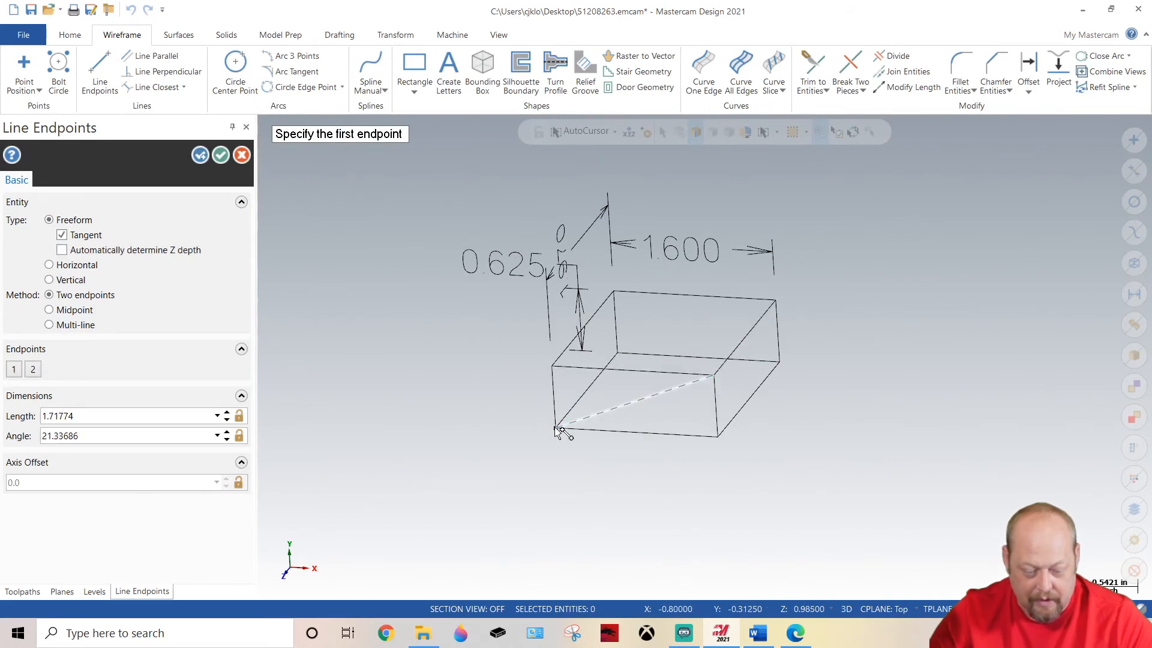
pyautogui.click(241, 156)
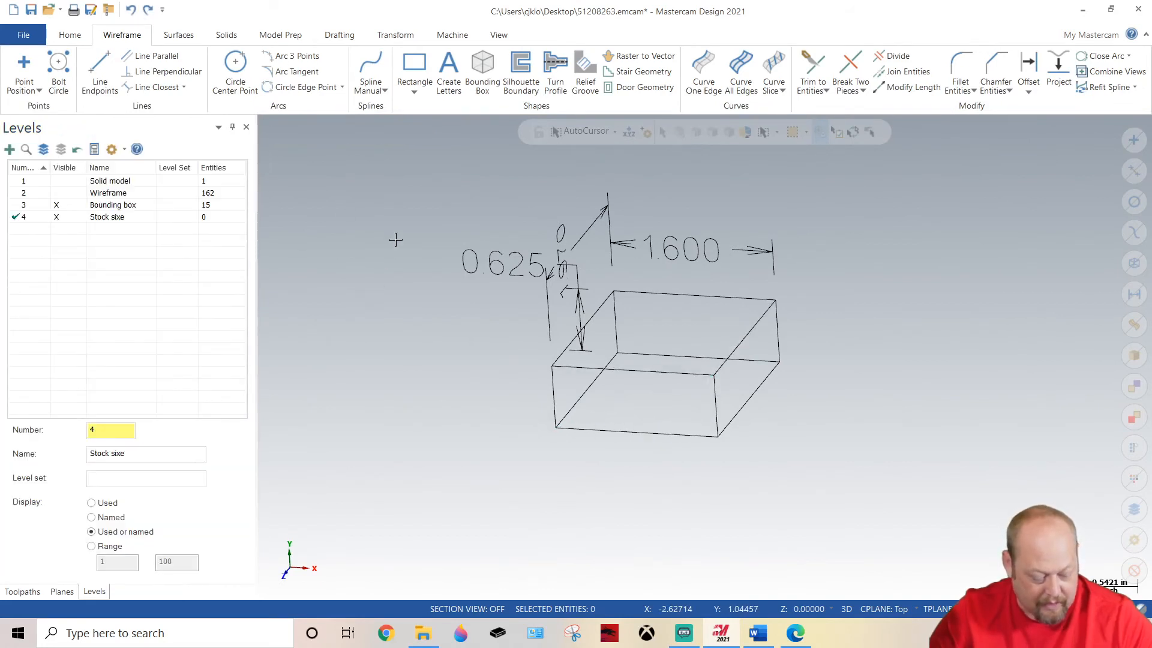
# Draw a two-endpoint line from the lower-left to the upper-right corner of the bounding box's front face.
pyautogui.click(99, 71)
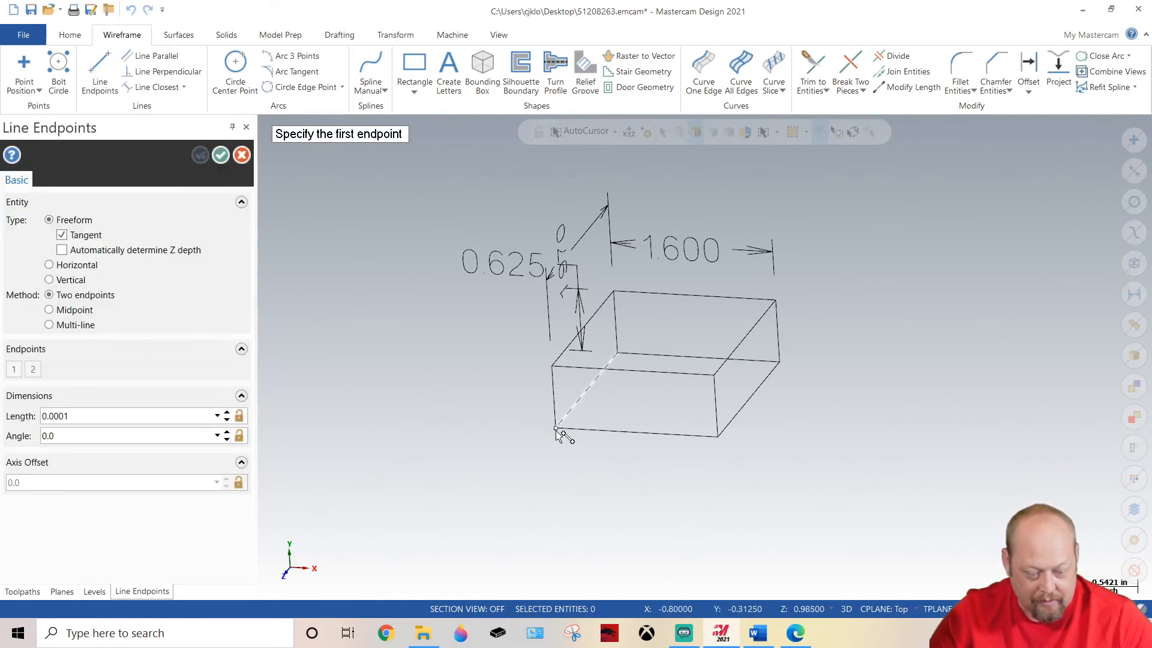
pyautogui.click(556, 427)
pyautogui.click(716, 377)
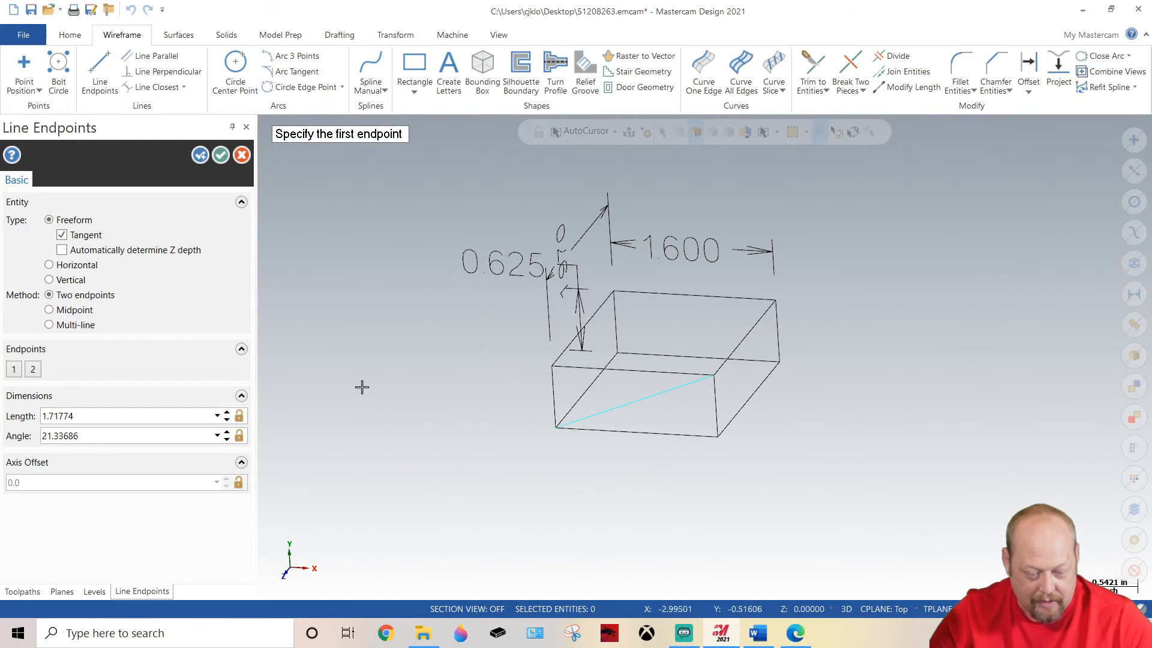
pyautogui.click(221, 155)
pyautogui.moveTo(364, 371); pyautogui.dragTo(372, 367, button='middle')
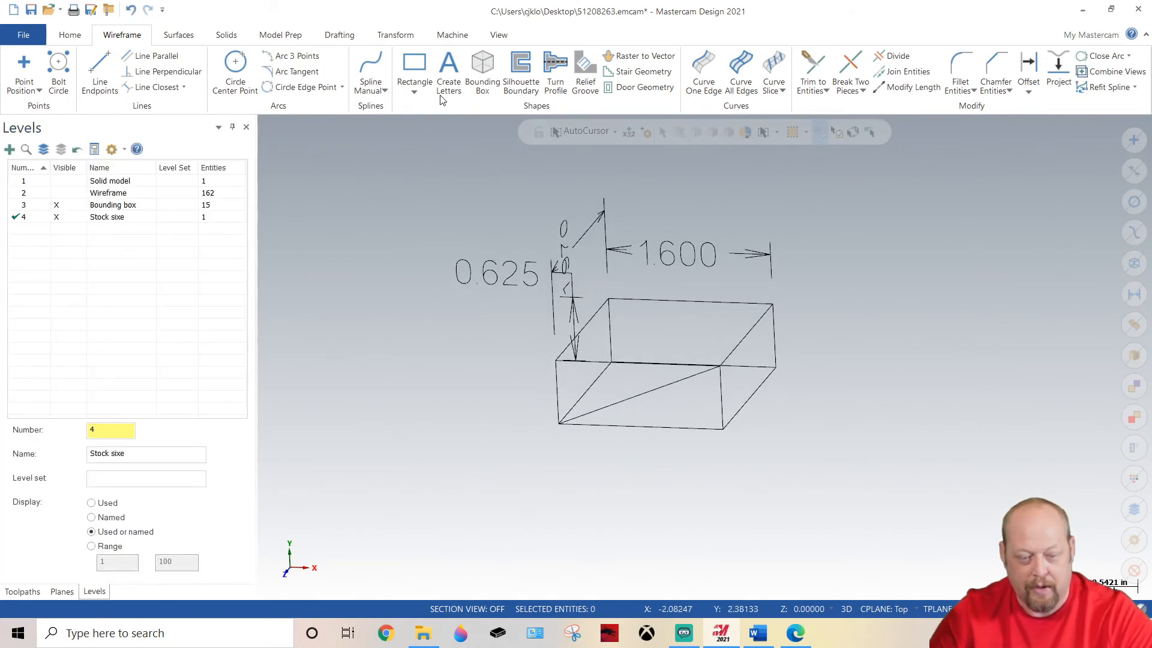
# Create a rectangle 2.0 wide by 1.0 high, anchored to center on the midpoint of the front face's diagonal line.
pyautogui.click(414, 66)
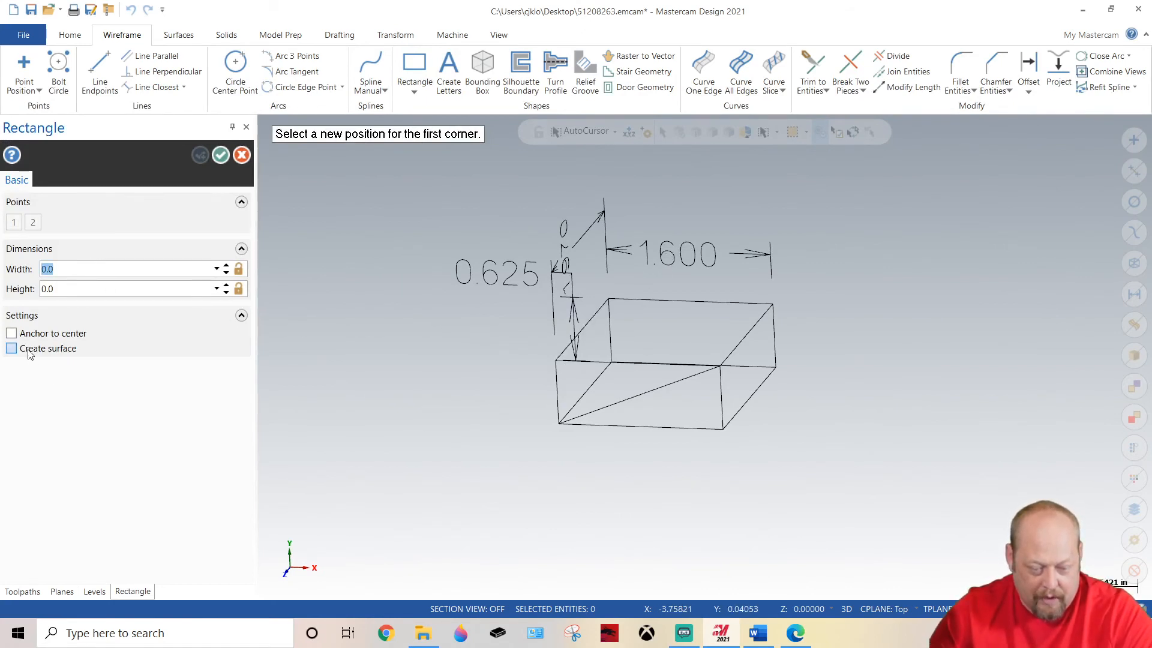
pyautogui.write('2')
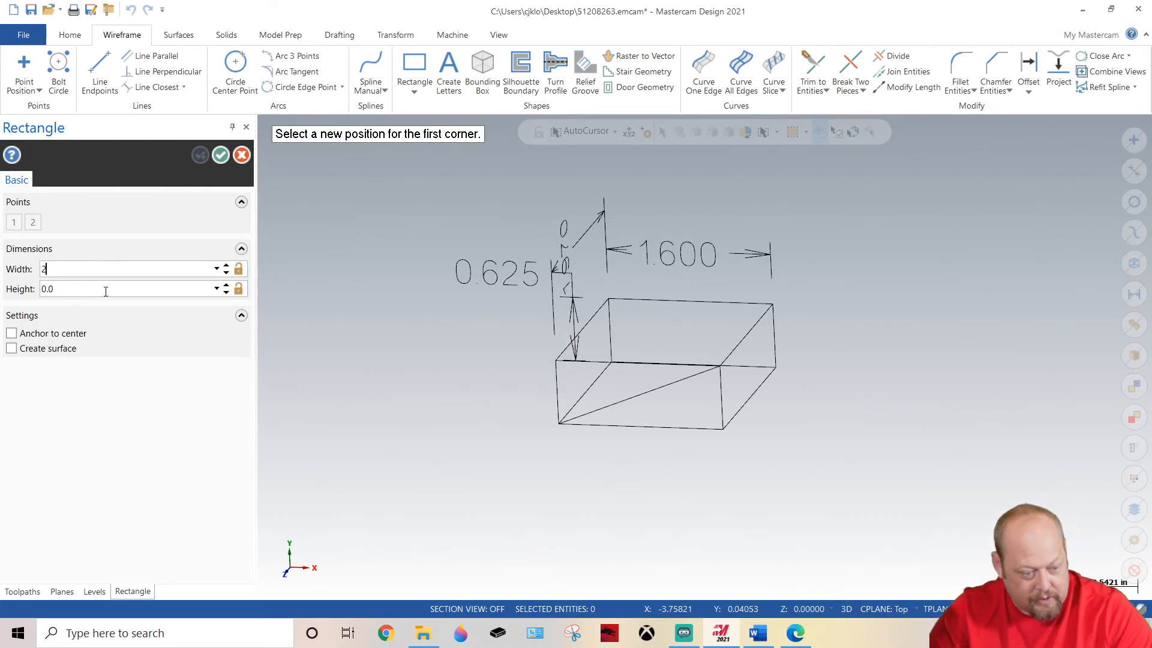
pyautogui.click(106, 291)
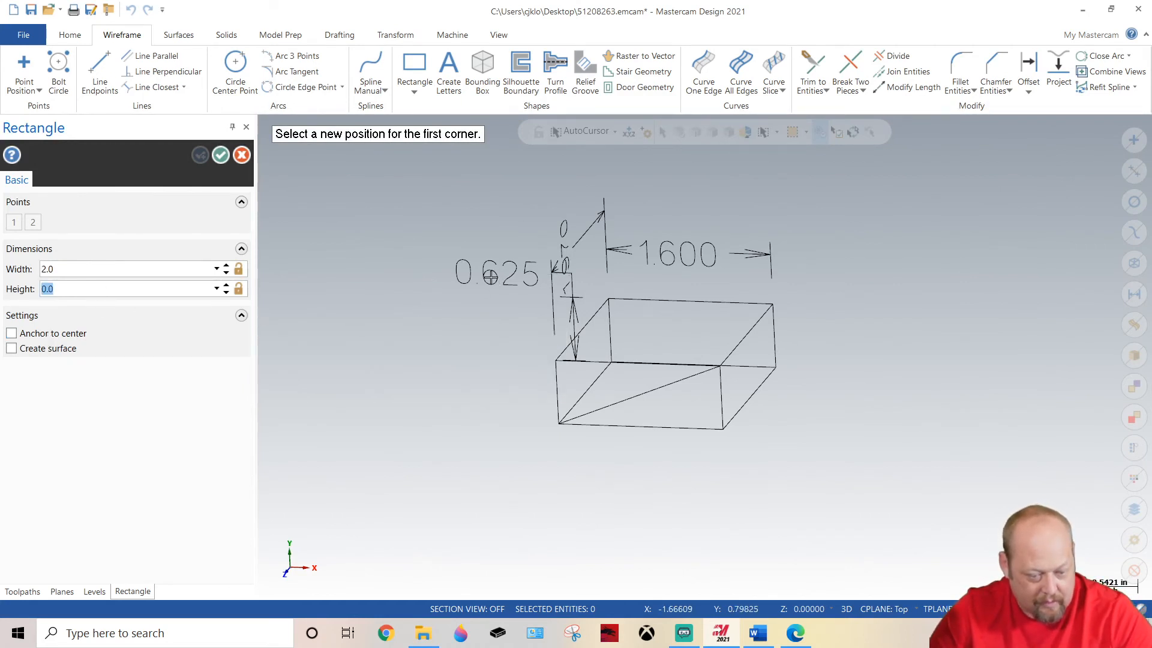
pyautogui.write('1')
pyautogui.press('Return')
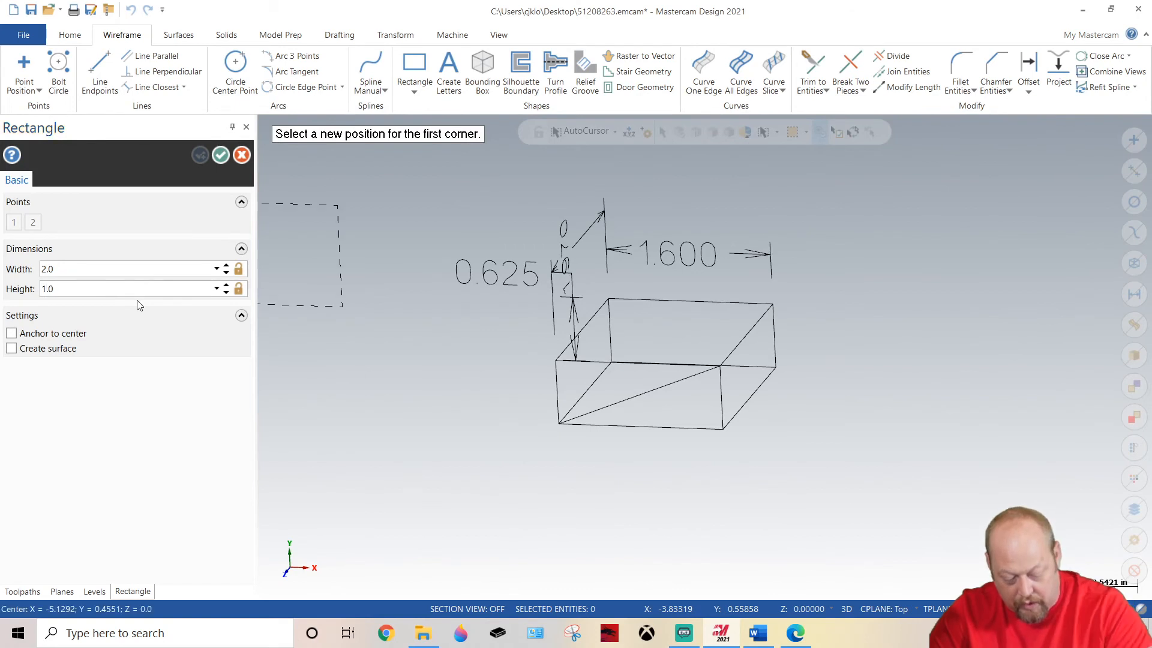
pyautogui.click(12, 333)
pyautogui.moveTo(598, 457); pyautogui.dragTo(614, 424, button='middle')
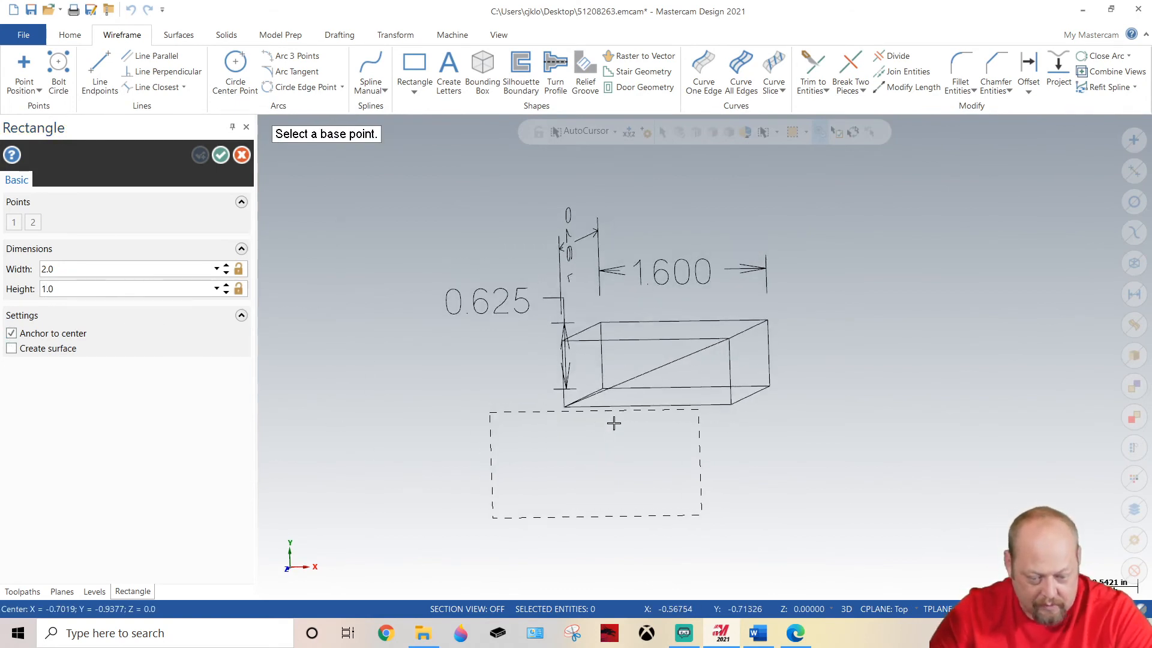
pyautogui.click(646, 375)
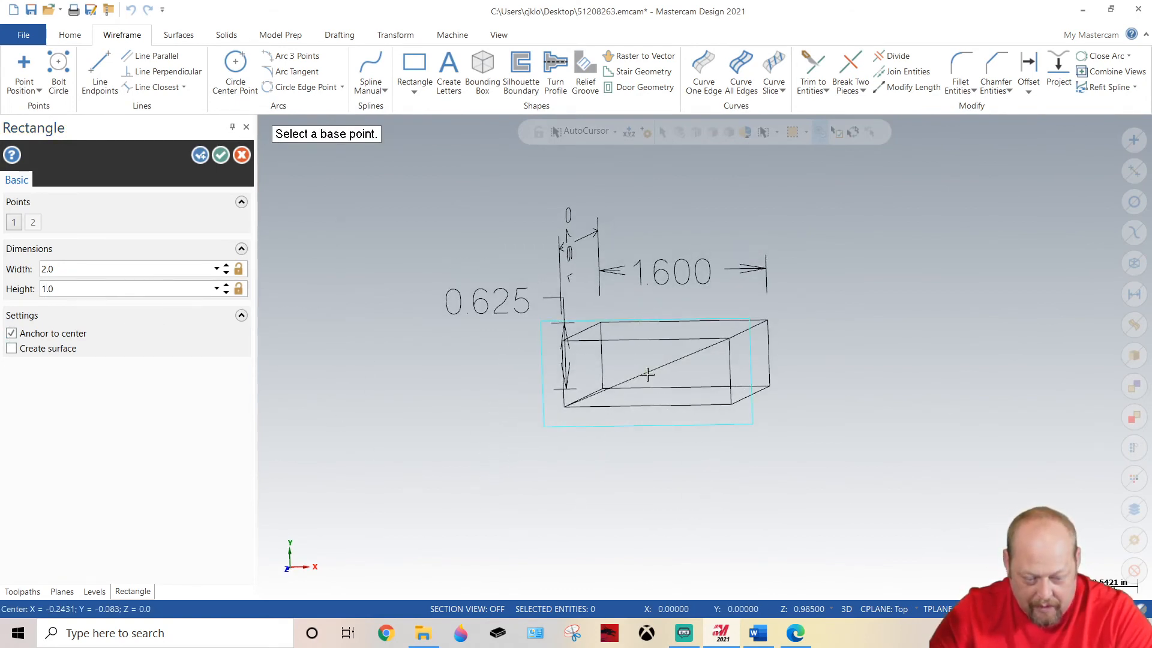
pyautogui.click(221, 160)
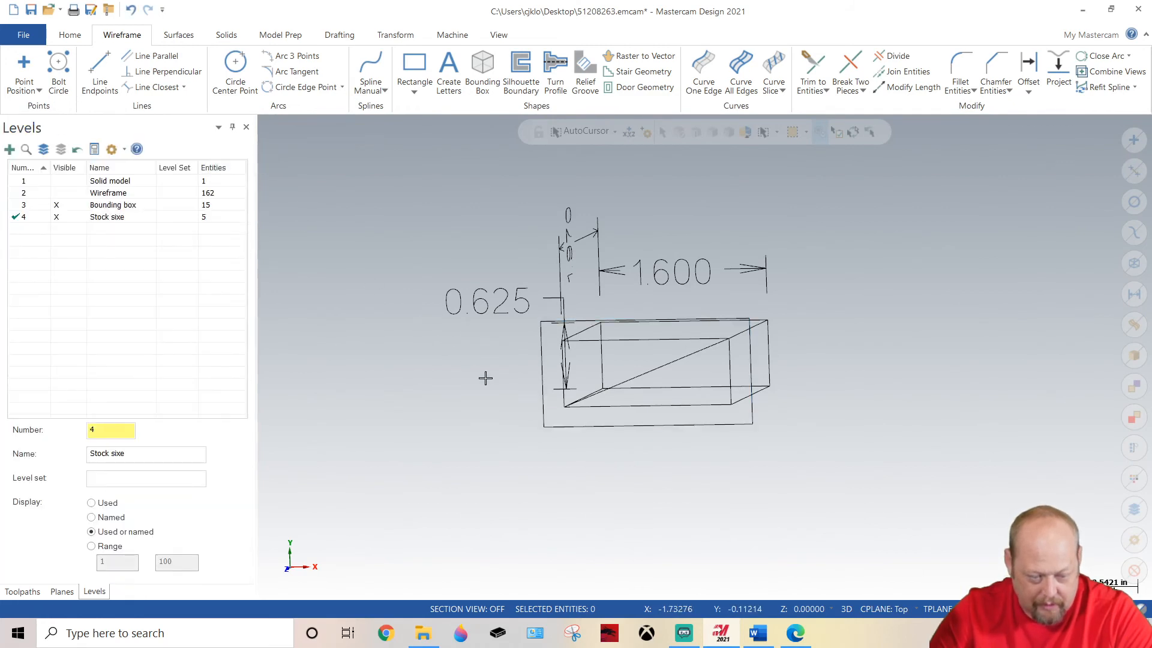
# Delete the three dimensions around the bounding box.
pyautogui.moveTo(483, 375); pyautogui.dragTo(435, 408, button='middle')
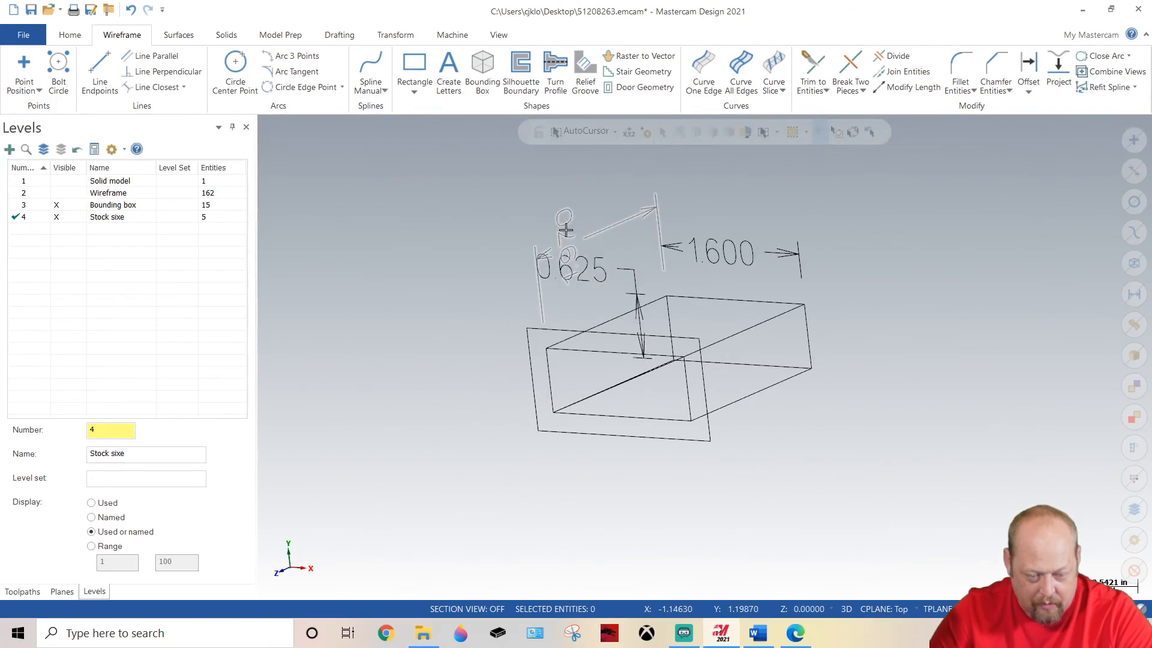
pyautogui.moveTo(565, 258); pyautogui.dragTo(609, 265, button='middle')
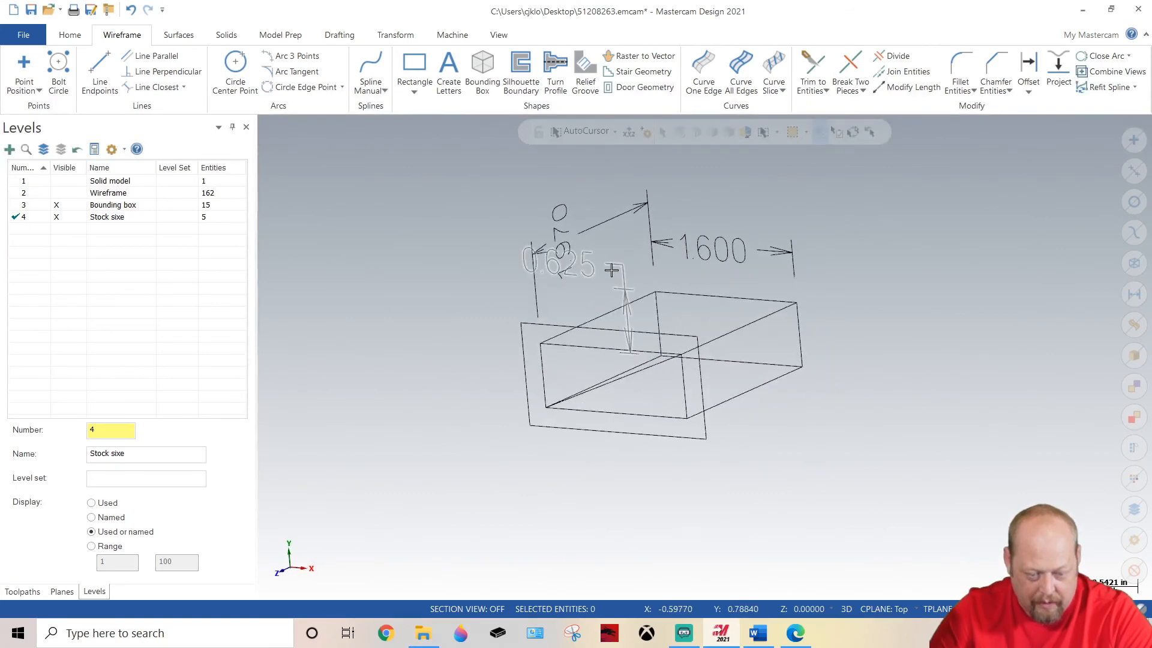
pyautogui.click(610, 265)
pyautogui.click(715, 257)
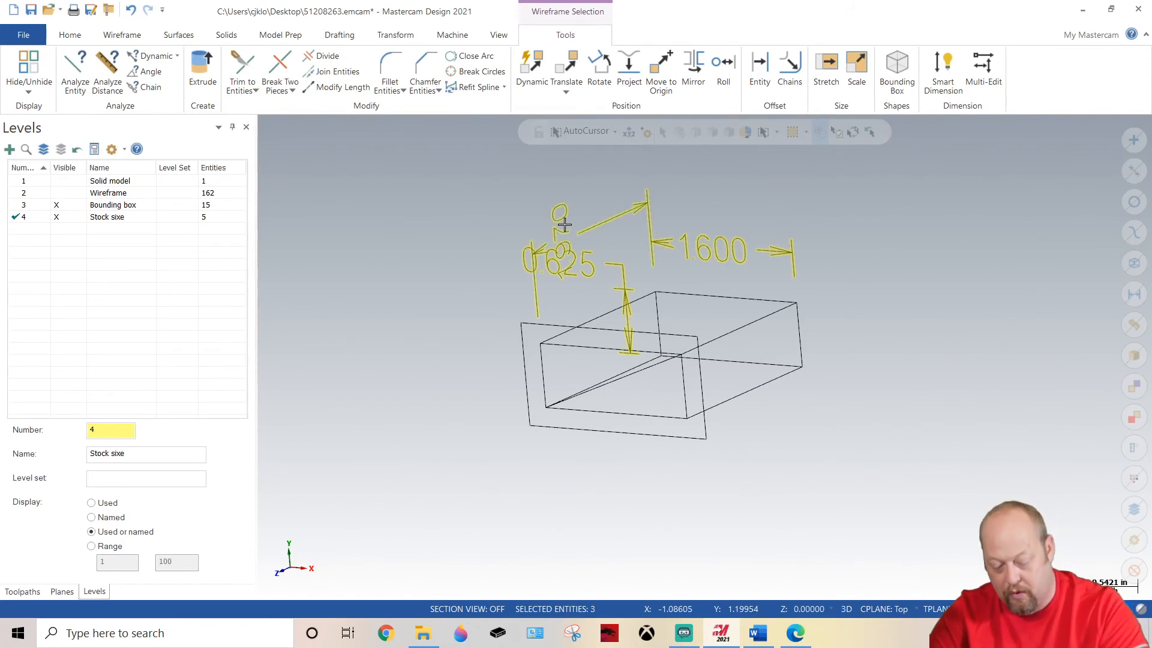
pyautogui.press('Delete')
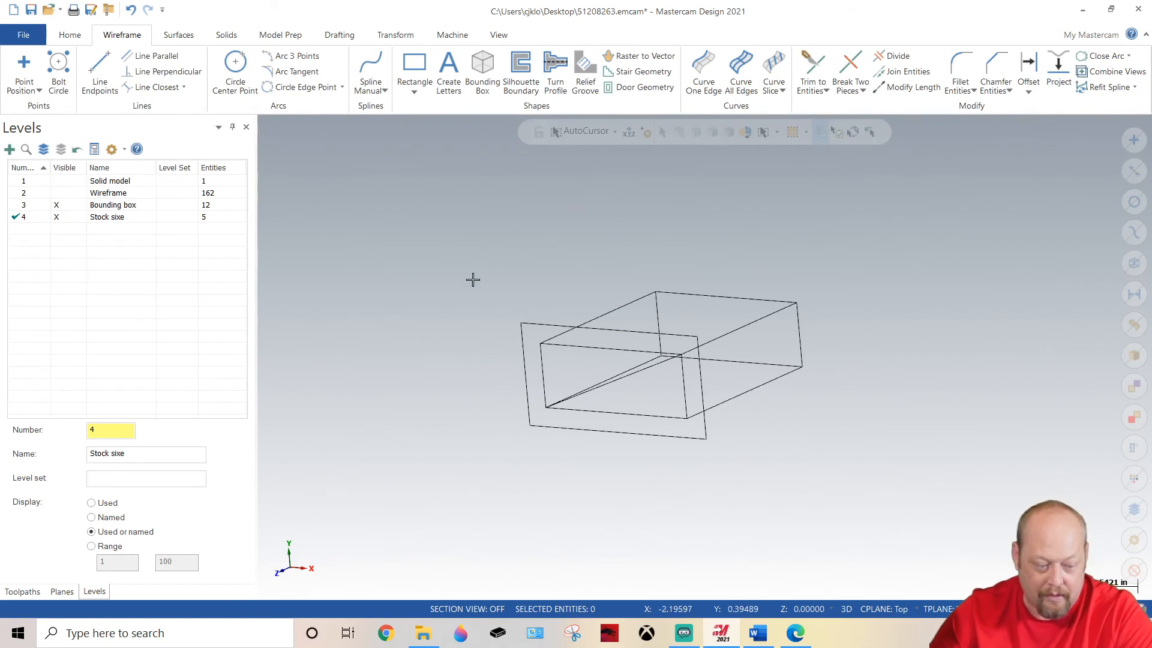
# Translate the four sides of the outer rectangle by -2.25 in Z using the Join method to form the stock box.
pyautogui.hotkey('alt', '1')
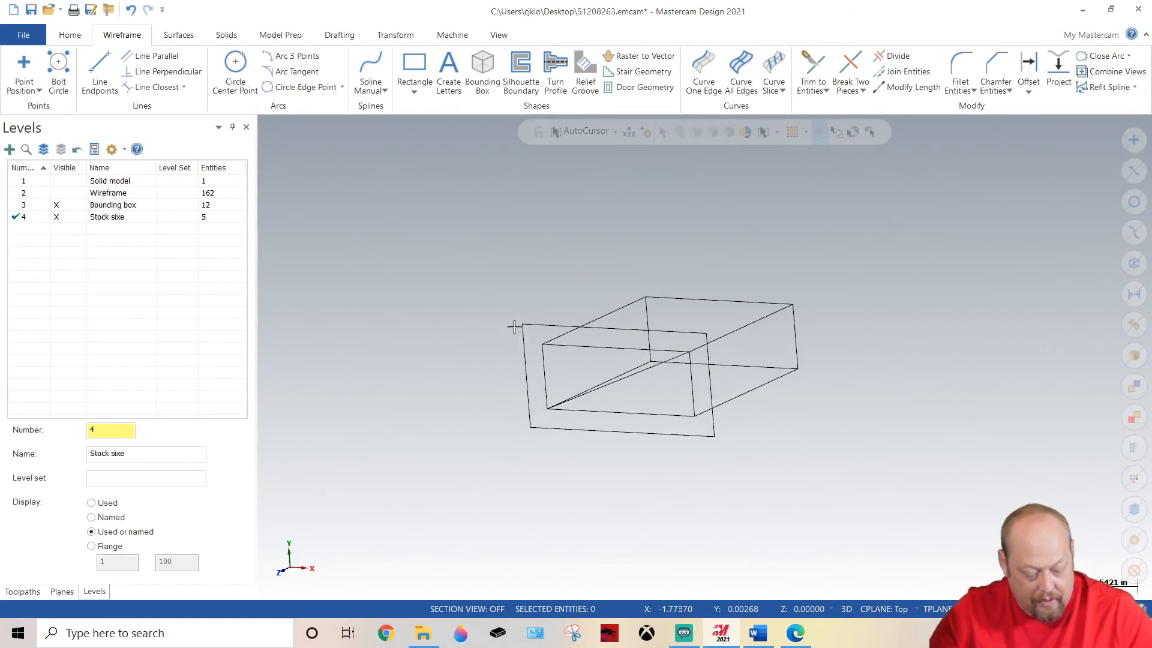
pyautogui.click(560, 347)
pyautogui.click(710, 311)
pyautogui.click(772, 339)
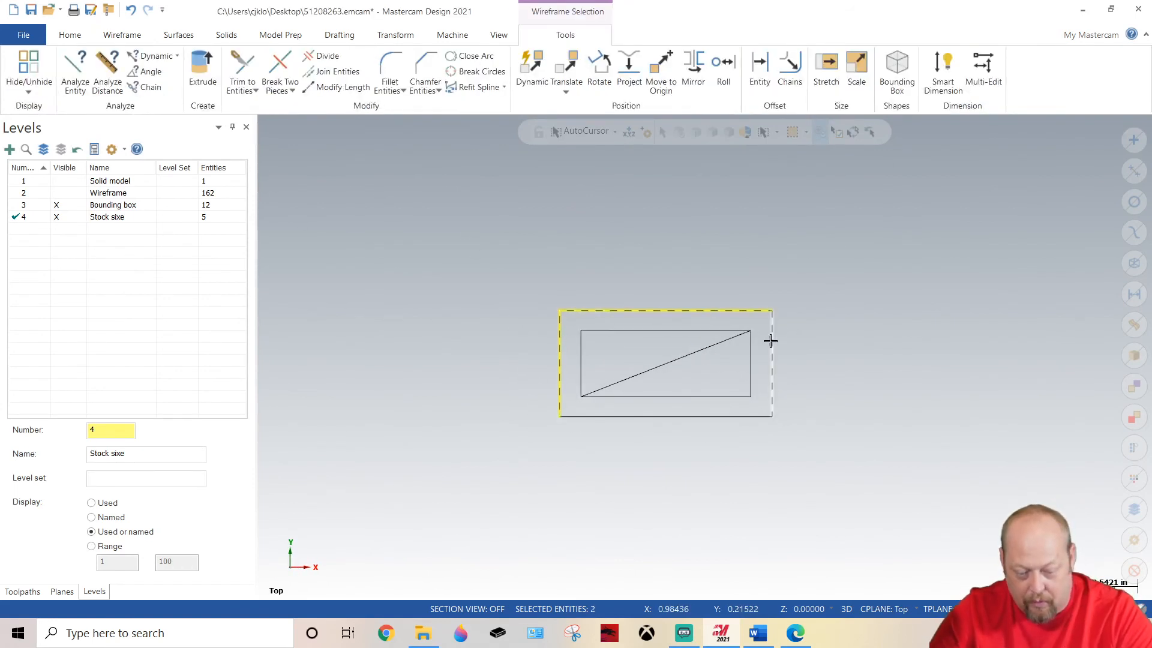
pyautogui.click(387, 36)
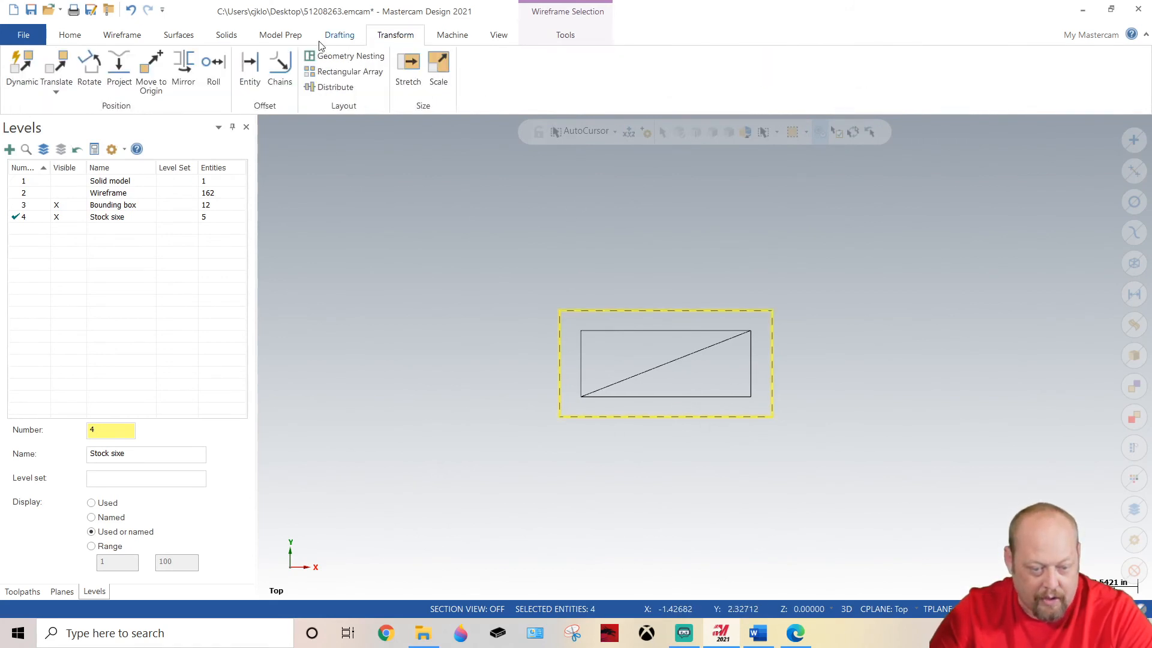
pyautogui.click(50, 69)
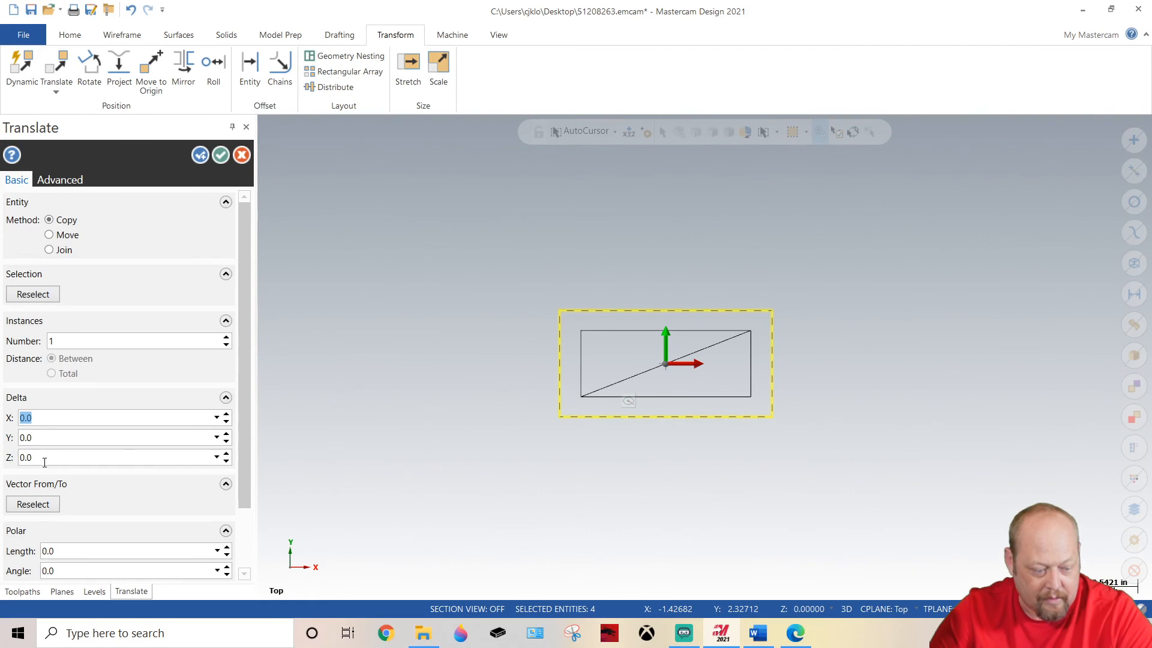
pyautogui.click(49, 250)
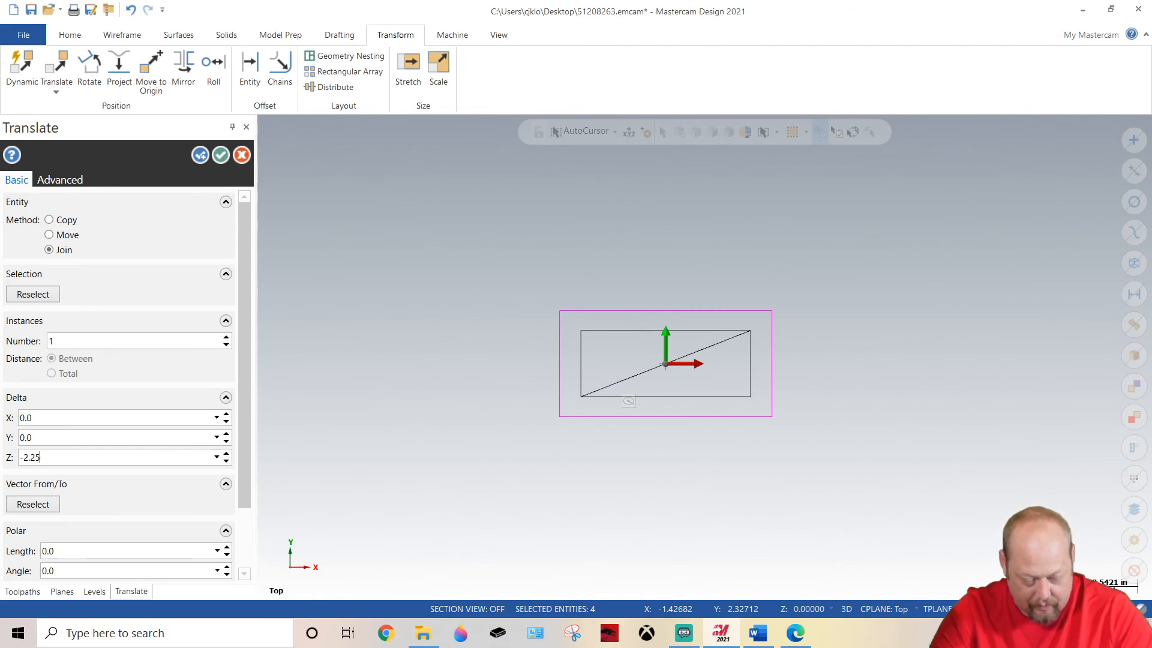
pyautogui.click(220, 159)
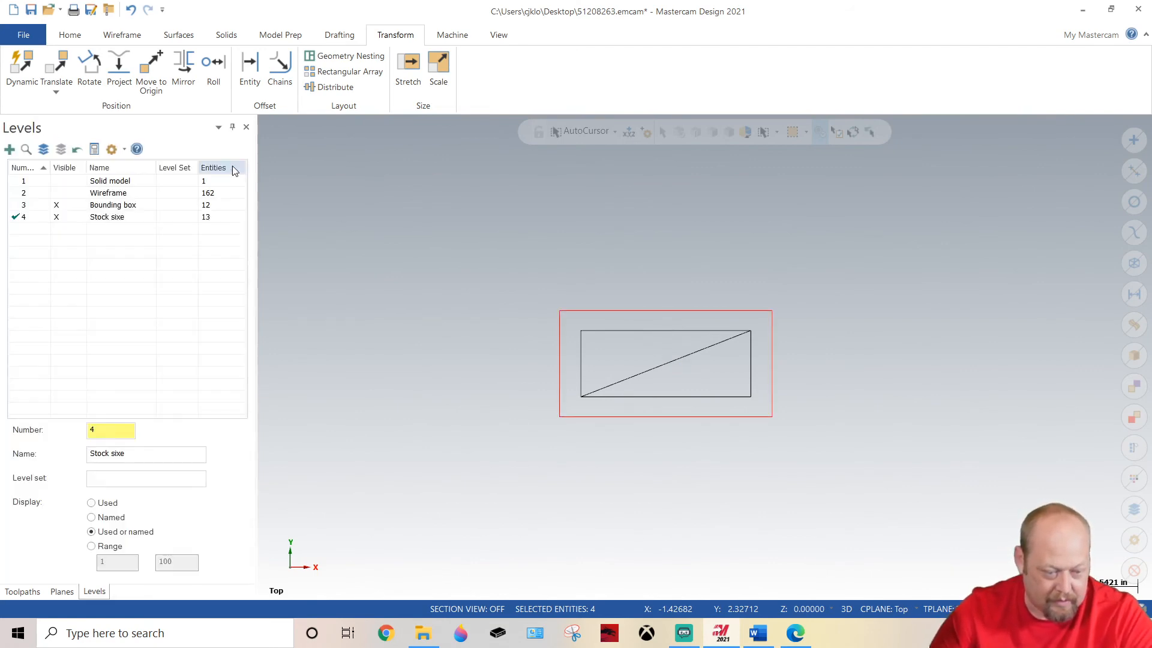
# Clear the transform result colors and delete the diagonal construction line on the front face.
pyautogui.moveTo(486, 355); pyautogui.dragTo(451, 322, button='middle')
pyautogui.rightClick(451, 323)
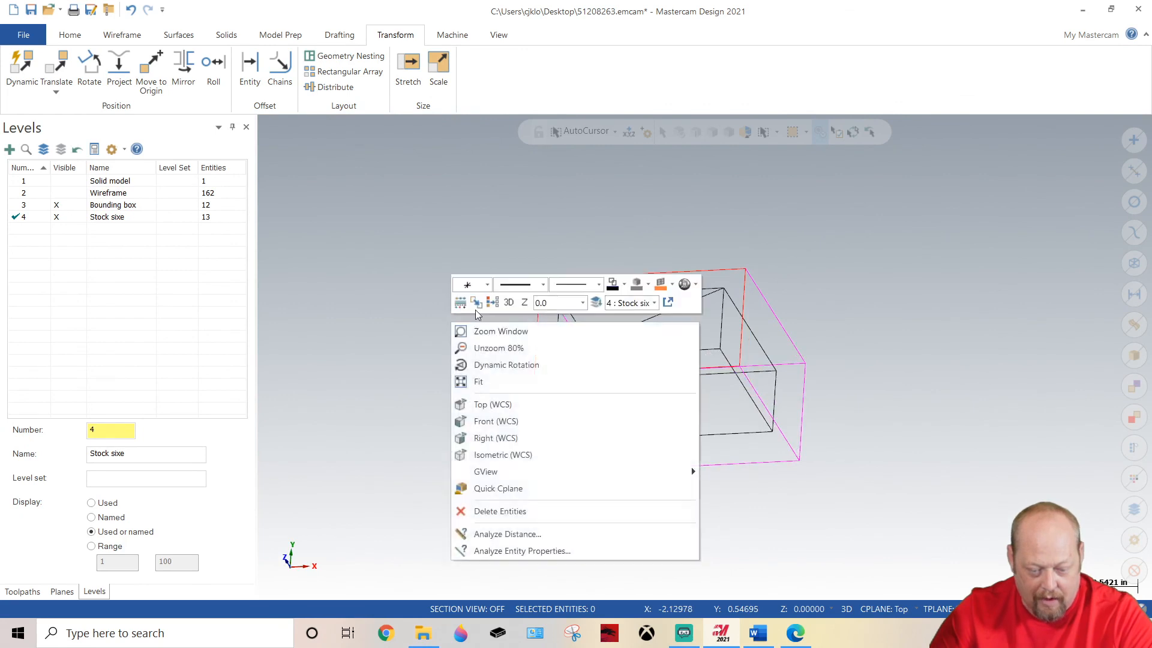
pyautogui.click(492, 304)
pyautogui.moveTo(476, 378); pyautogui.dragTo(650, 448, button='middle')
pyautogui.click(727, 420)
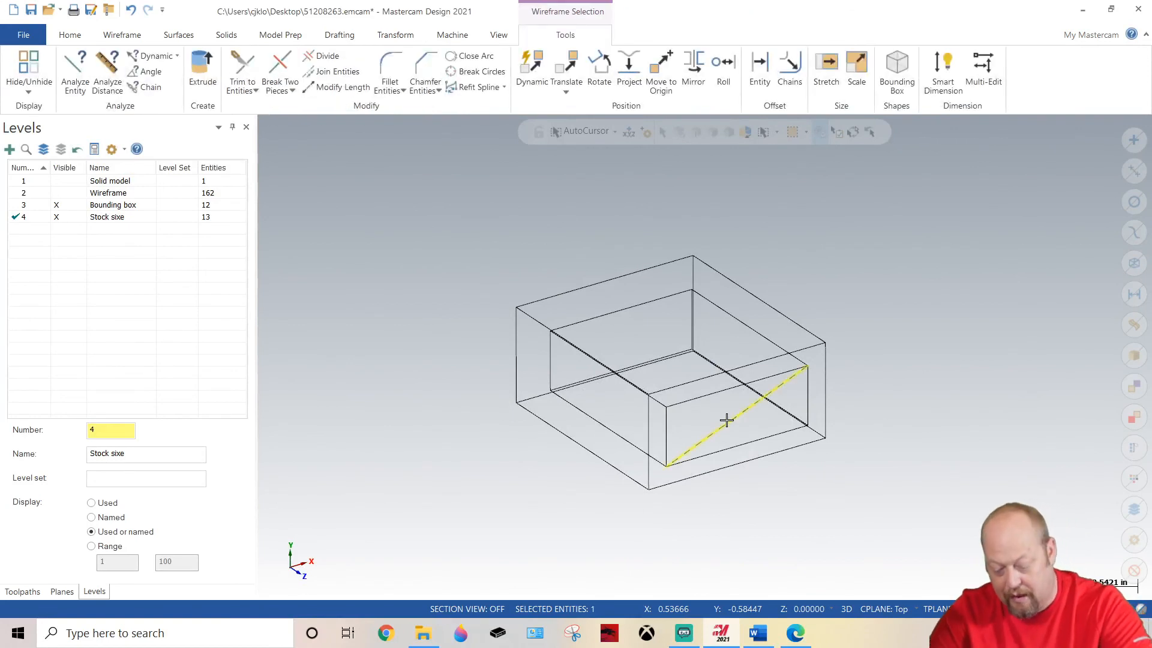
pyautogui.press('Delete')
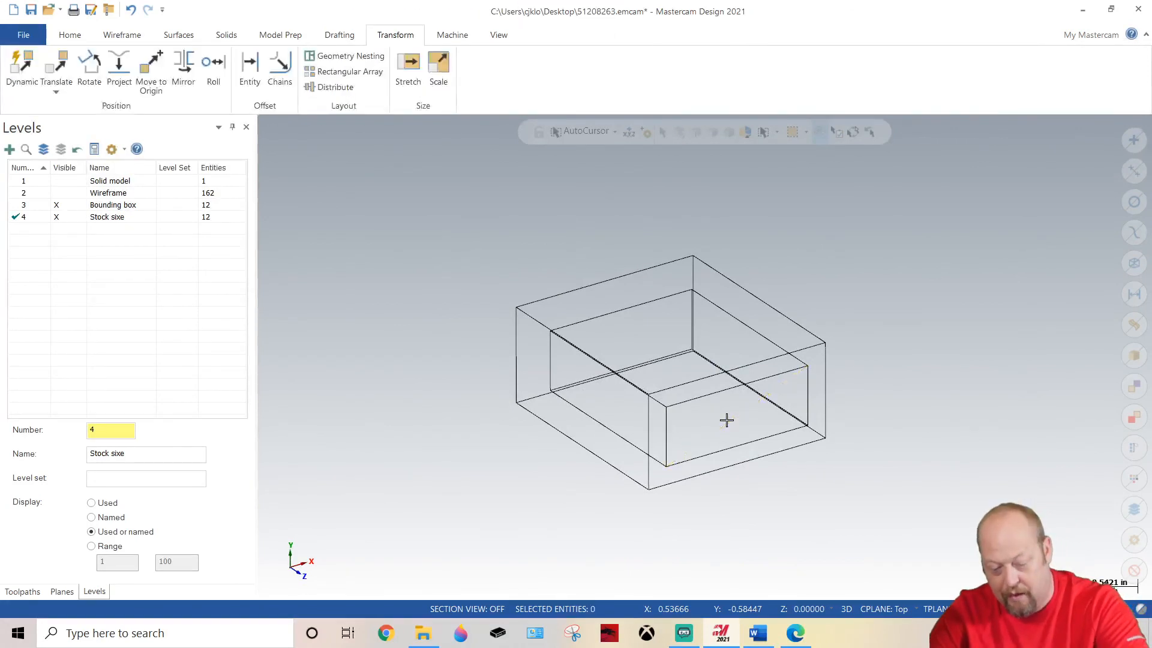
# Make the Solid model and Wireframe levels visible and inspect the part inside the stock box from several angles.
pyautogui.click(62, 181)
pyautogui.click(64, 194)
pyautogui.moveTo(559, 376); pyautogui.dragTo(695, 423, button='middle')
pyautogui.hotkey('alt', '1')
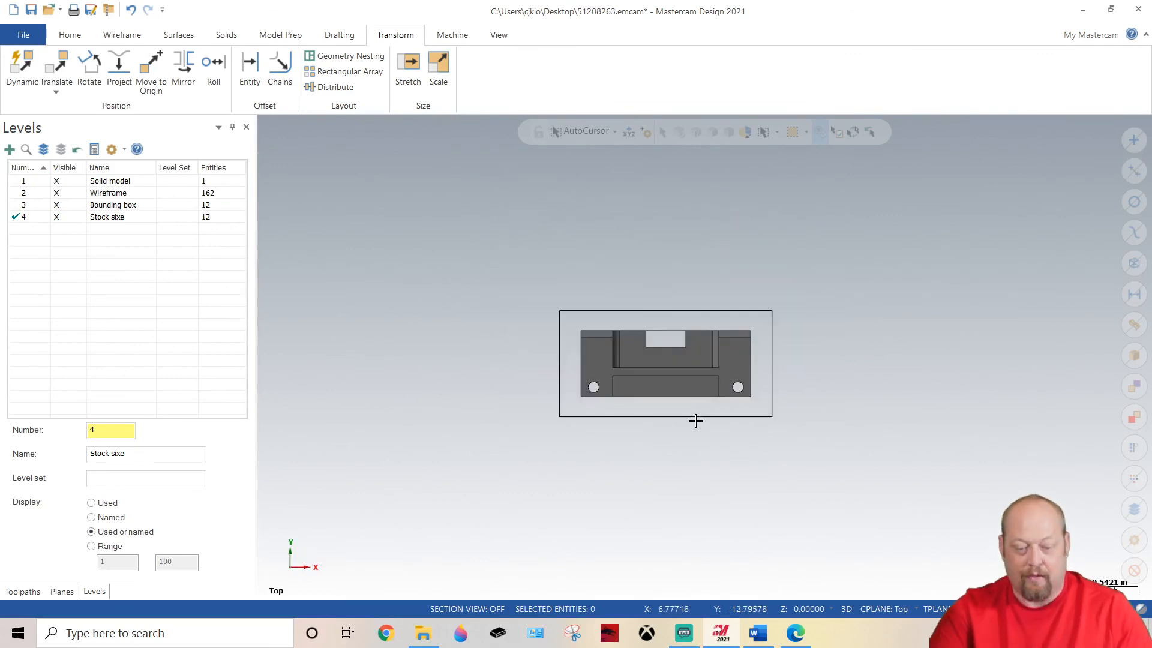
pyautogui.moveTo(733, 407)
pyautogui.mouseDown(button='middle')
pyautogui.moveTo(709, 453)
pyautogui.moveTo(732, 440)
pyautogui.moveTo(874, 481)
pyautogui.moveTo(710, 368)
pyautogui.moveTo(671, 369)
pyautogui.moveTo(864, 416)
pyautogui.moveTo(529, 290)
pyautogui.moveTo(564, 258)
pyautogui.mouseUp(button='middle')
pyautogui.hotkey('alt', '1')
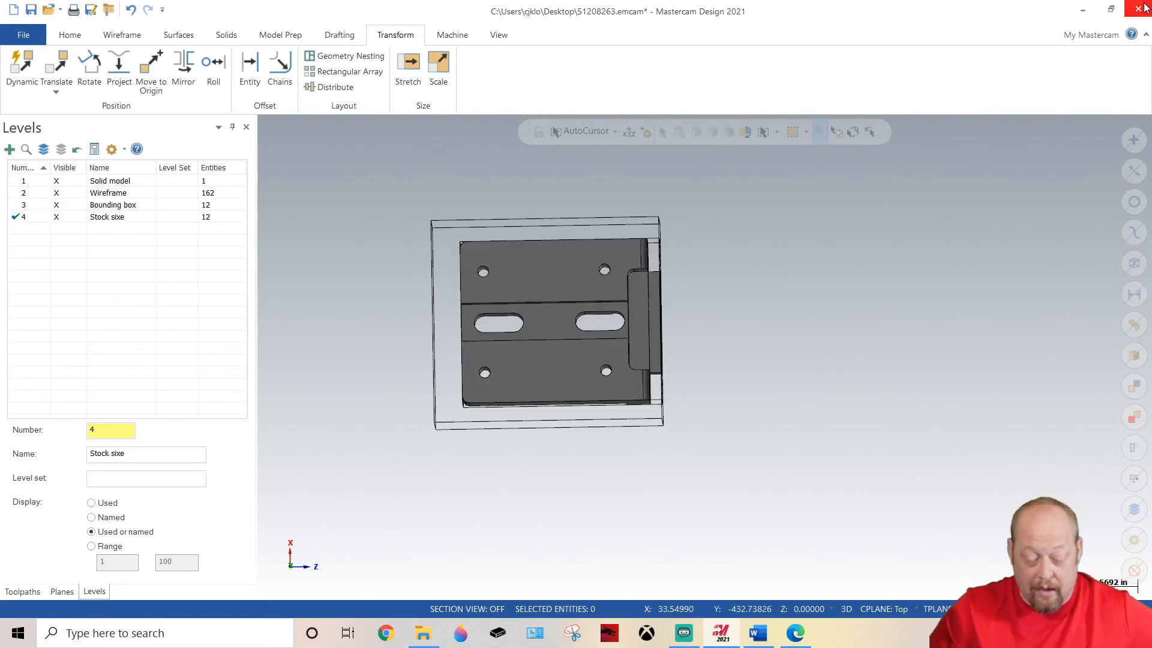
pyautogui.click(1083, 10)
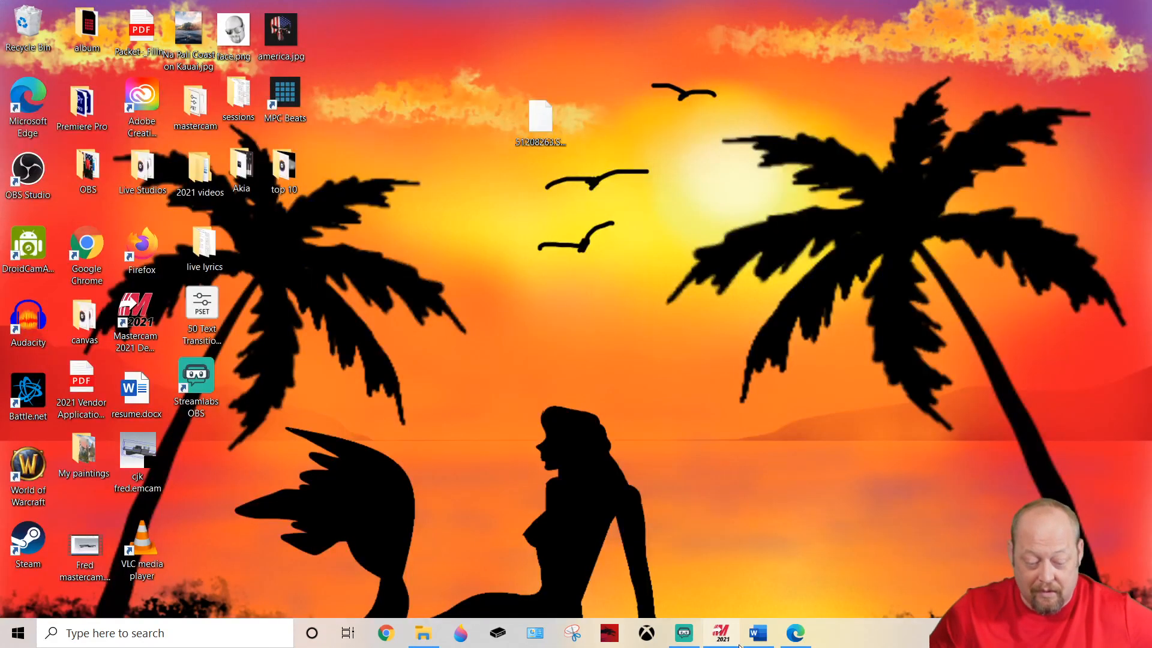
pyautogui.click(685, 636)
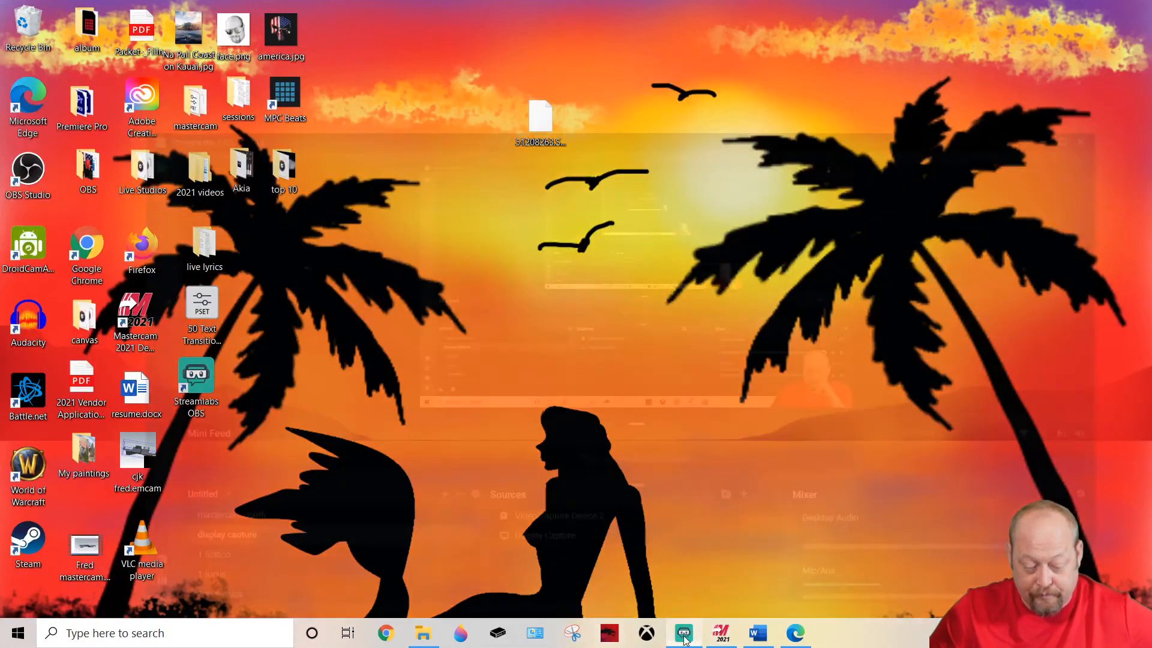
pyautogui.click(128, 465)
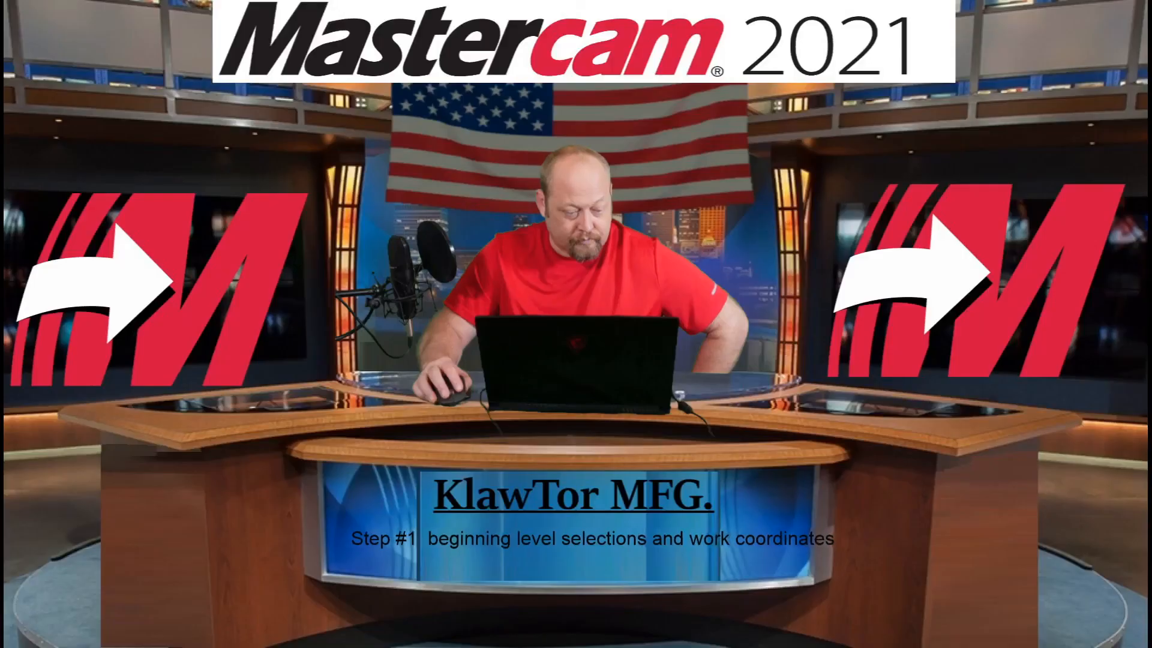